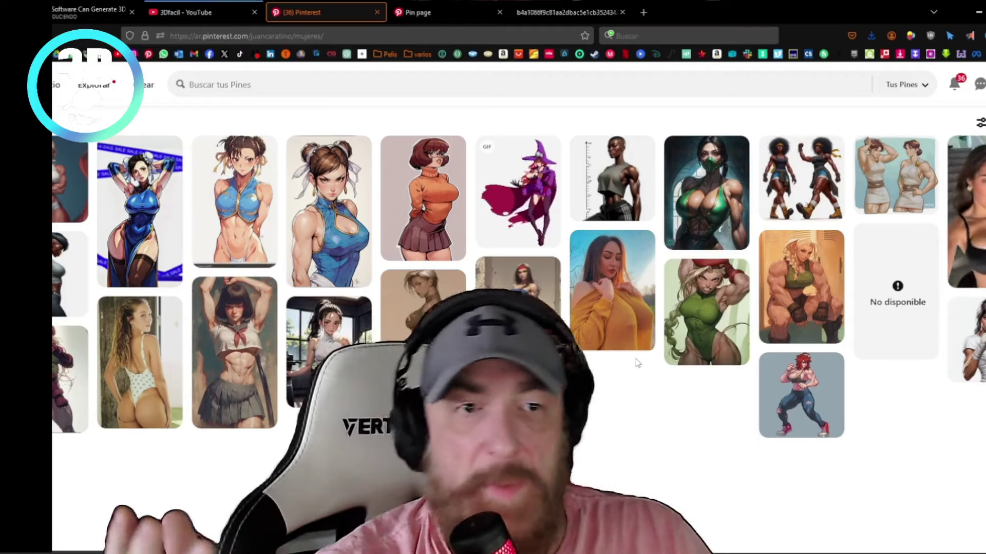
Step: Scroll the board and open two character-sheet pins in new tabs
scroll(635, 357, "down", 1)
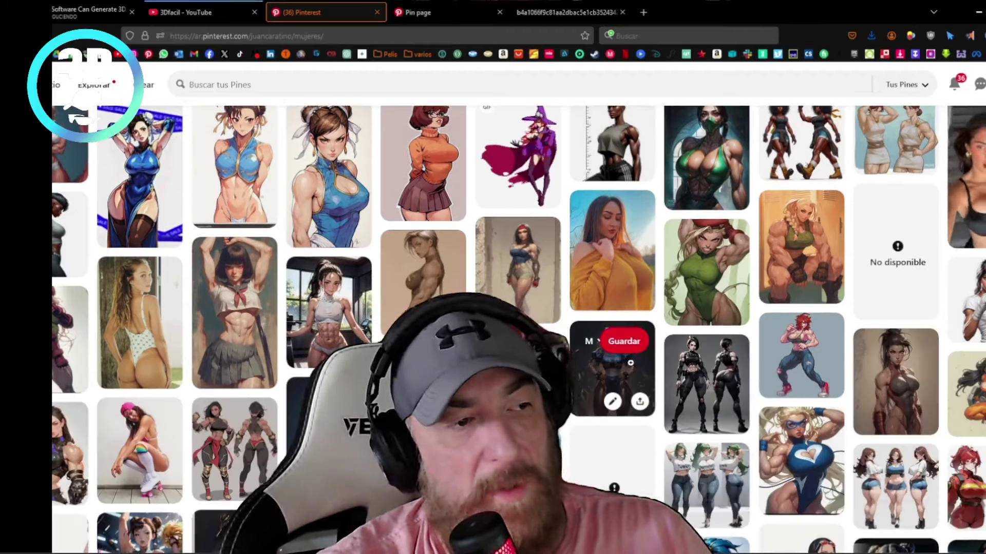
scroll(635, 358, "down", 5)
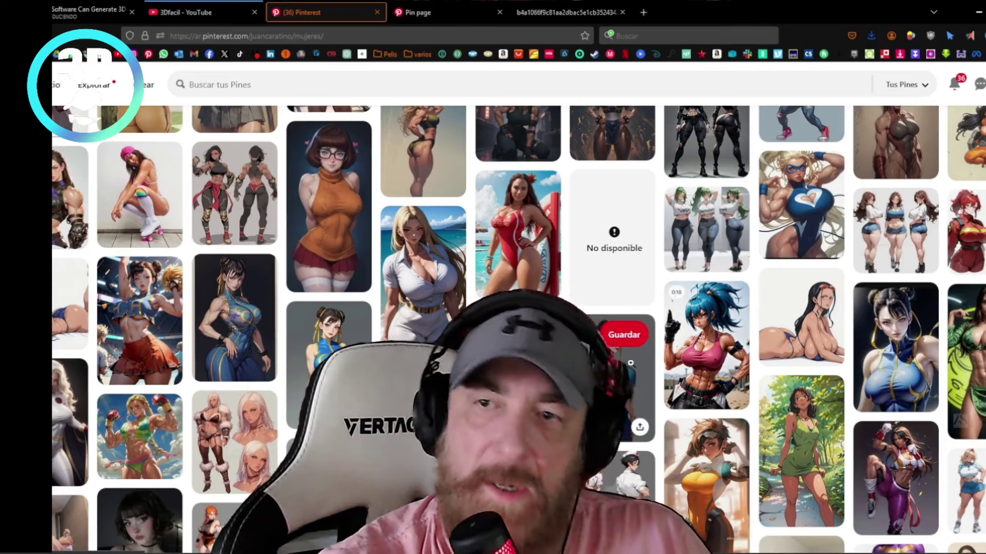
middle_click(630, 363)
scroll(631, 363, "down", 2)
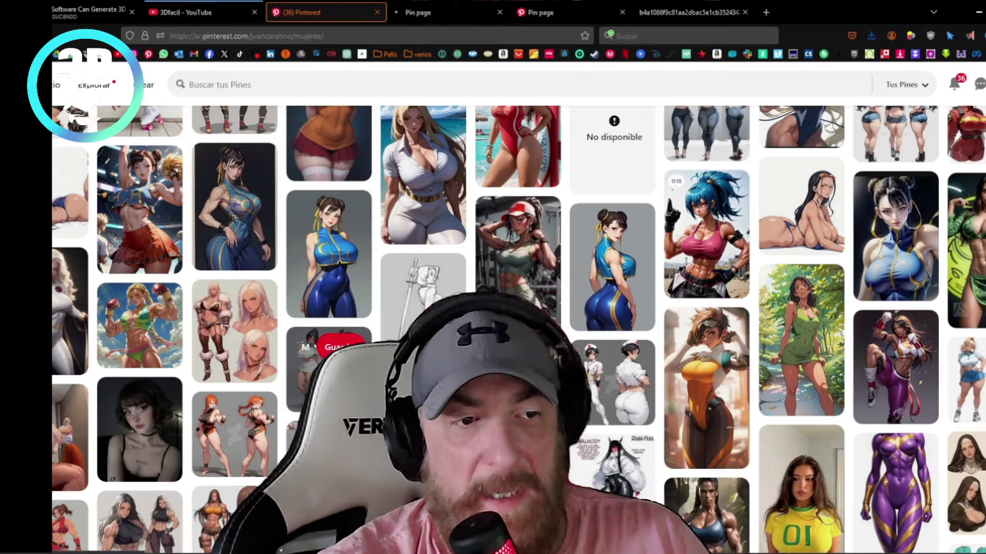
mouse_move(234, 435)
middle_click(219, 444)
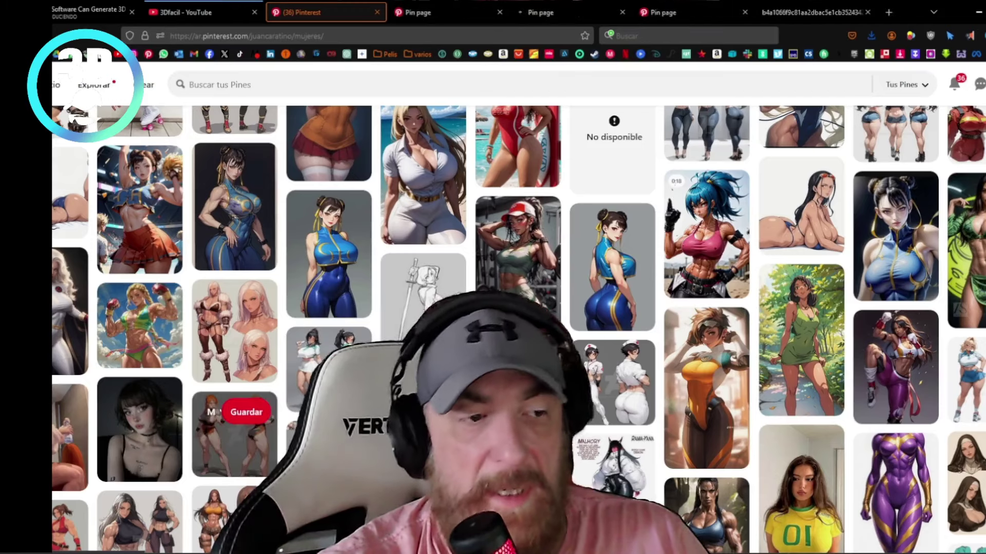
scroll(234, 433, "down", 5)
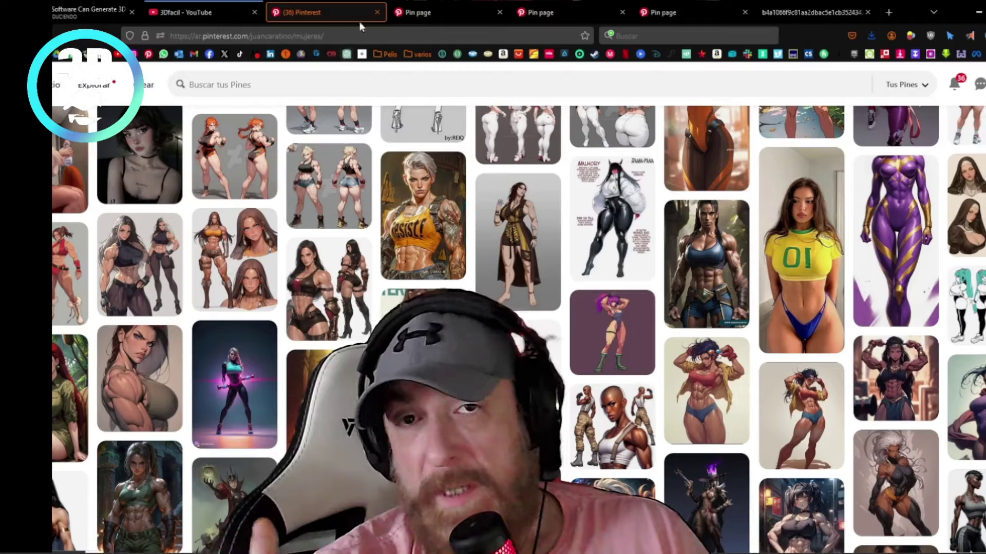
Step: Close the board tab, reopen it, and cycle through the pin tabs to the full-size image
left_click(377, 13)
right_click(335, 11)
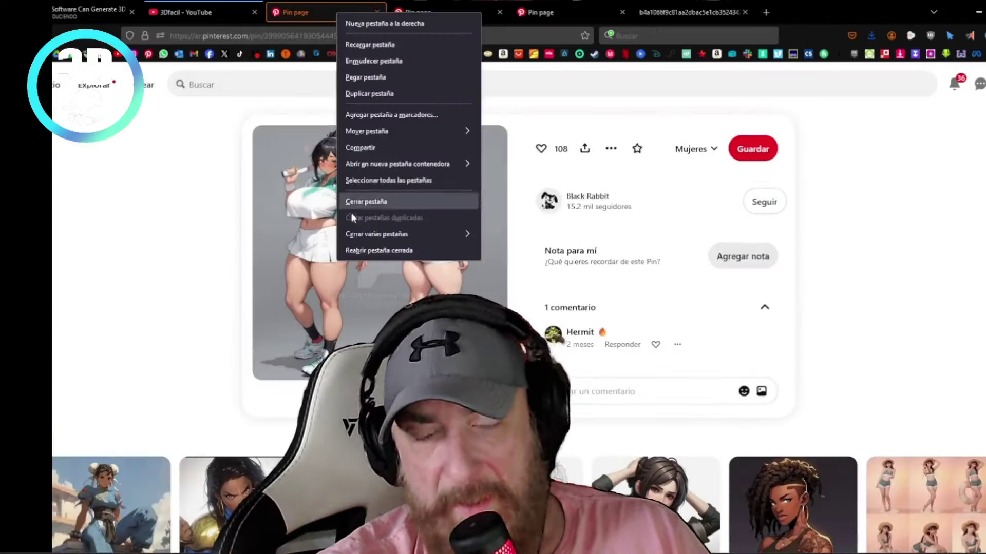
left_click(362, 250)
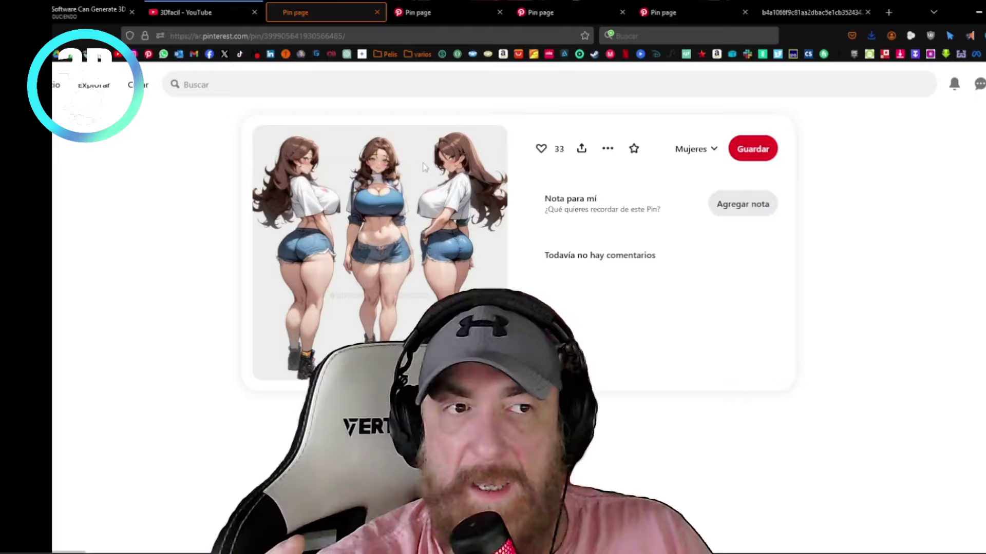
left_click(421, 14)
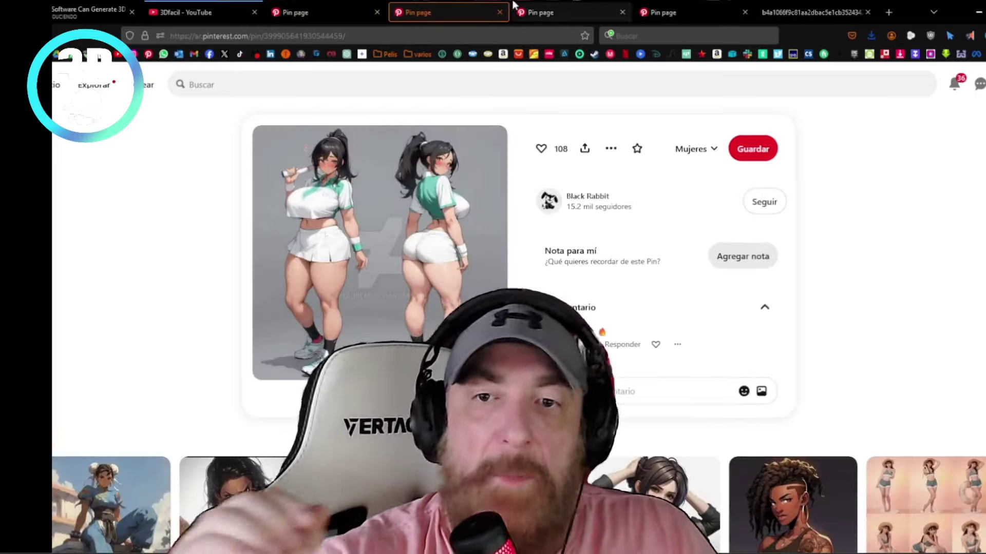
key("ctrl+Tab")
key("ctrl+Tab")
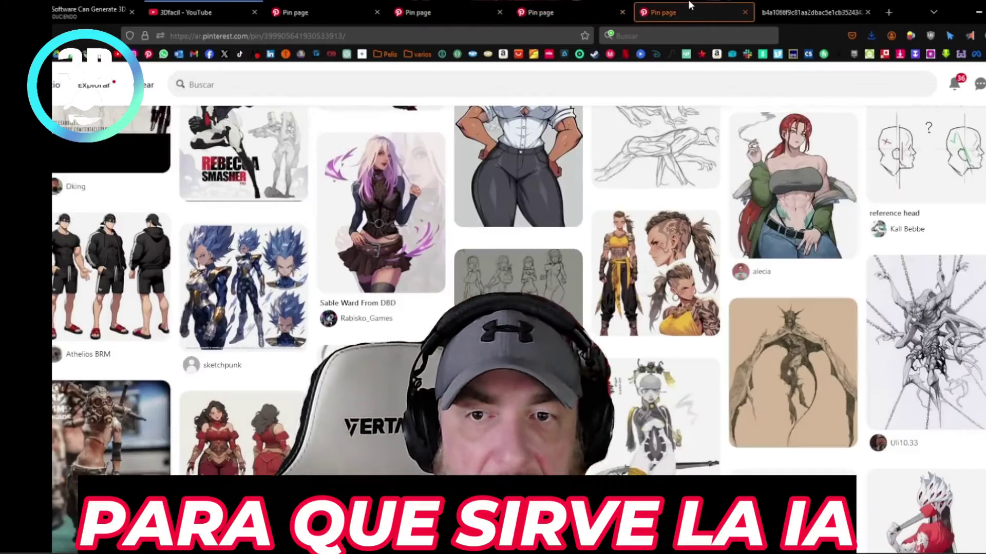
key("ctrl+Tab")
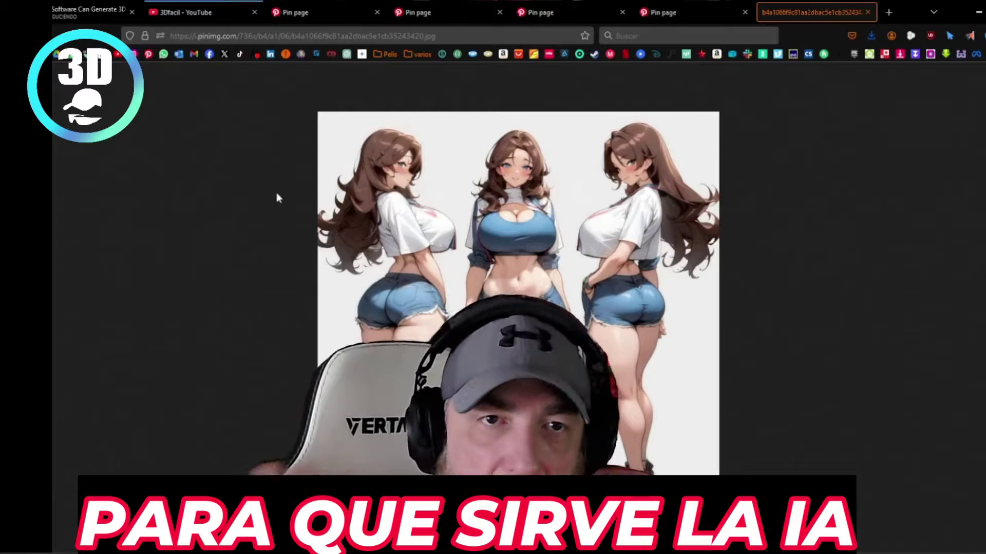
Step: Save the brown-haired three-view sheet image with Guardar imagen como, then return to Photoshop
right_click(523, 217)
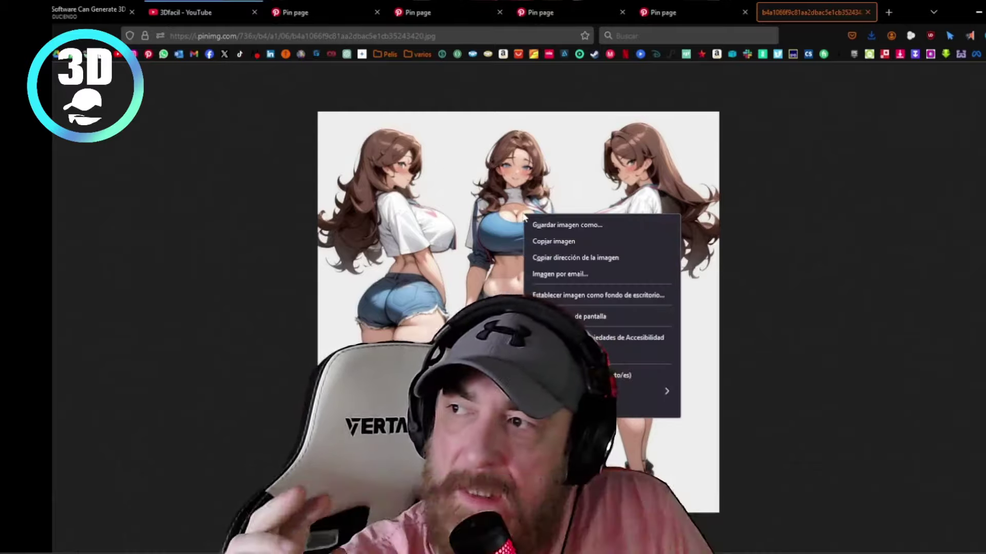
left_click(568, 226)
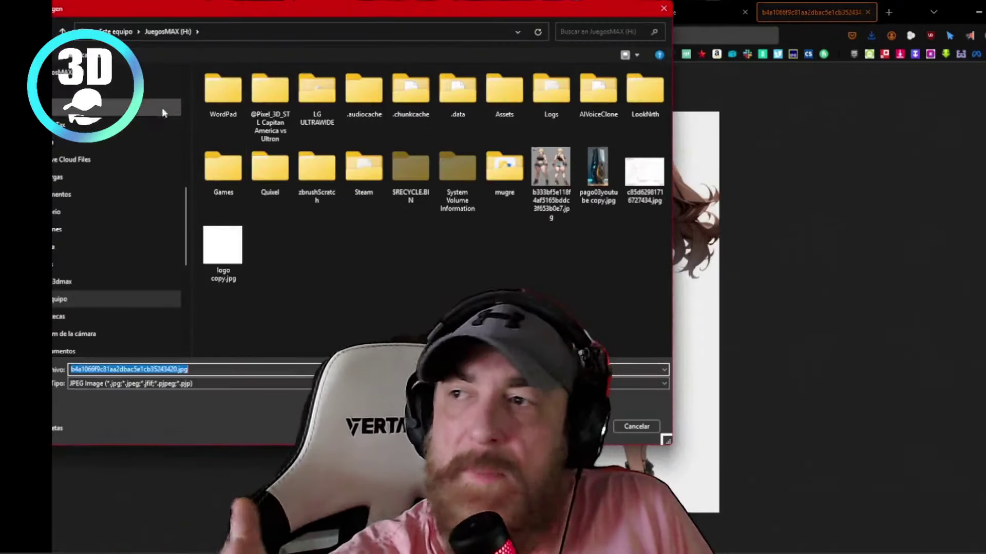
key("Return")
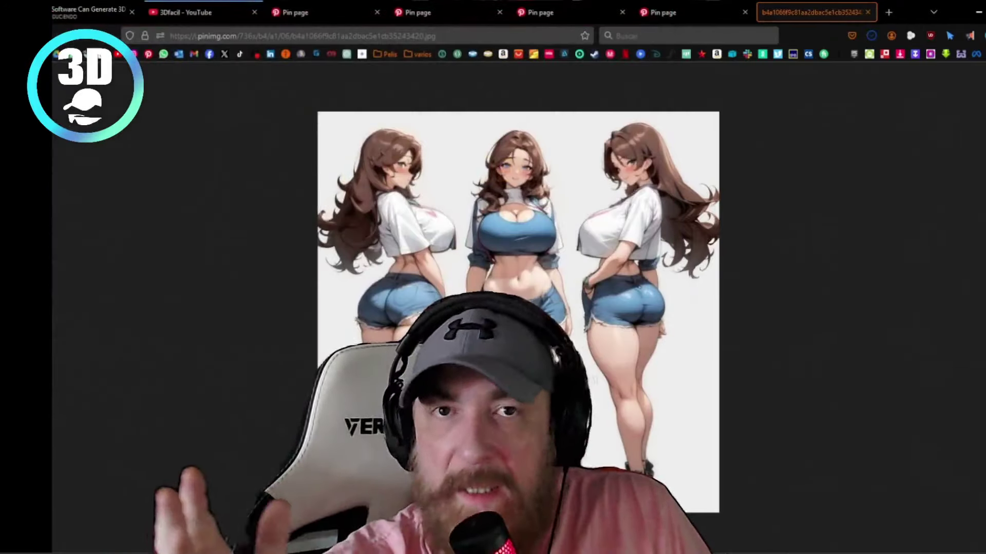
mouse_move(200, 548)
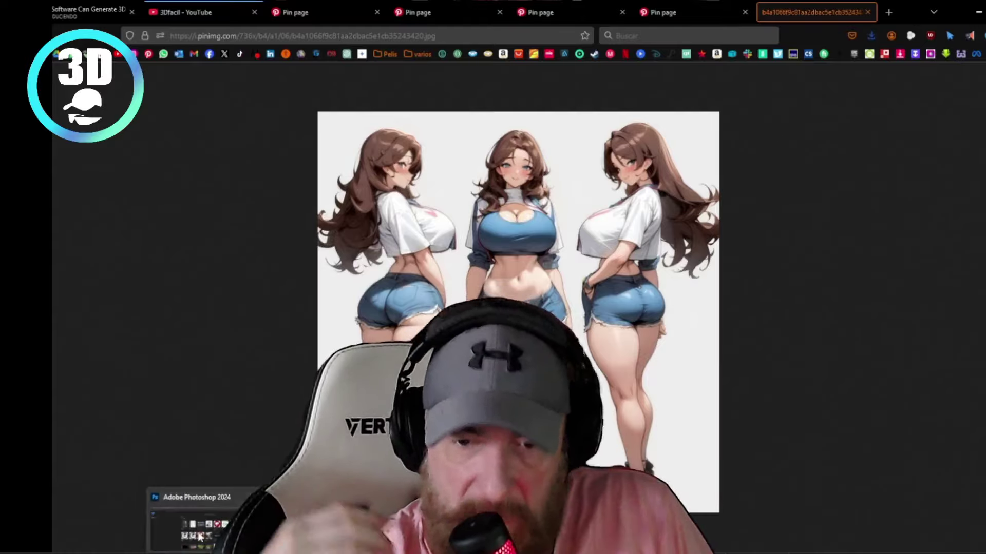
left_click(200, 537)
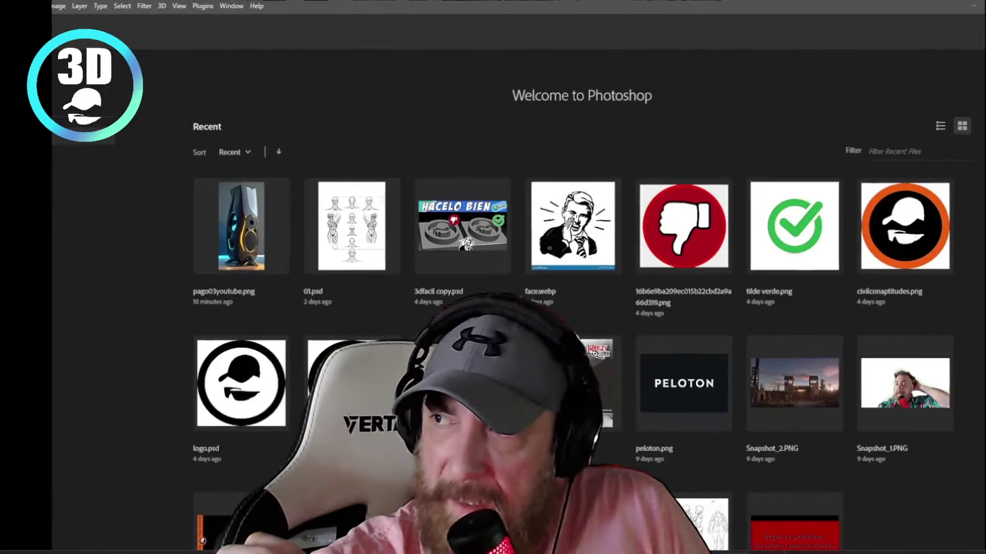
Step: Open the blonde character sheet and brush out its top-left corner thumbnail
key("ctrl+o")
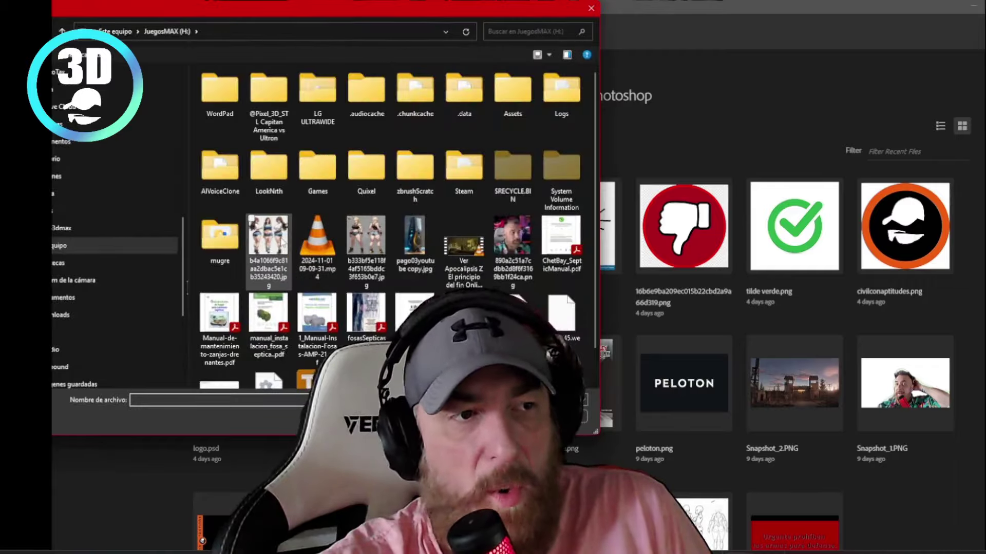
double_click(379, 241)
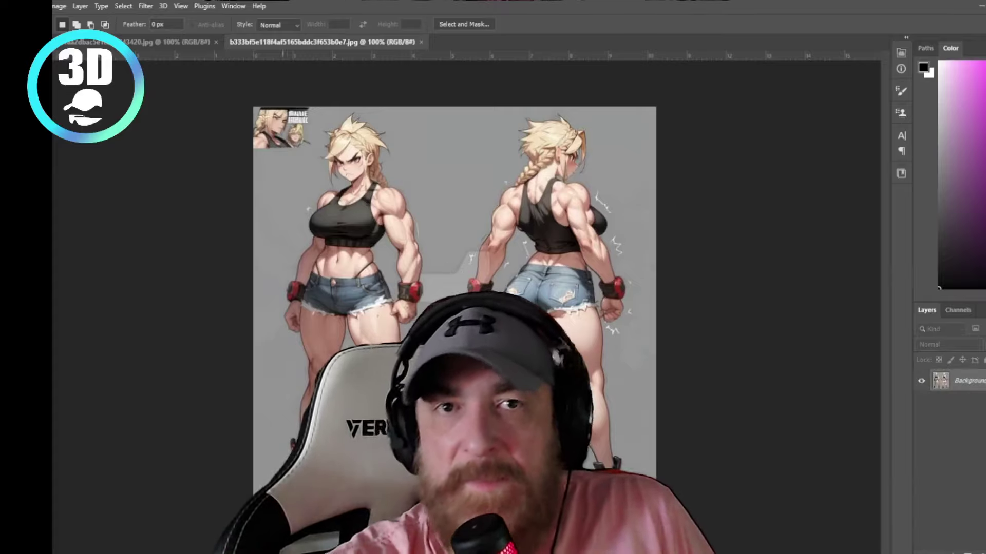
left_click(187, 41)
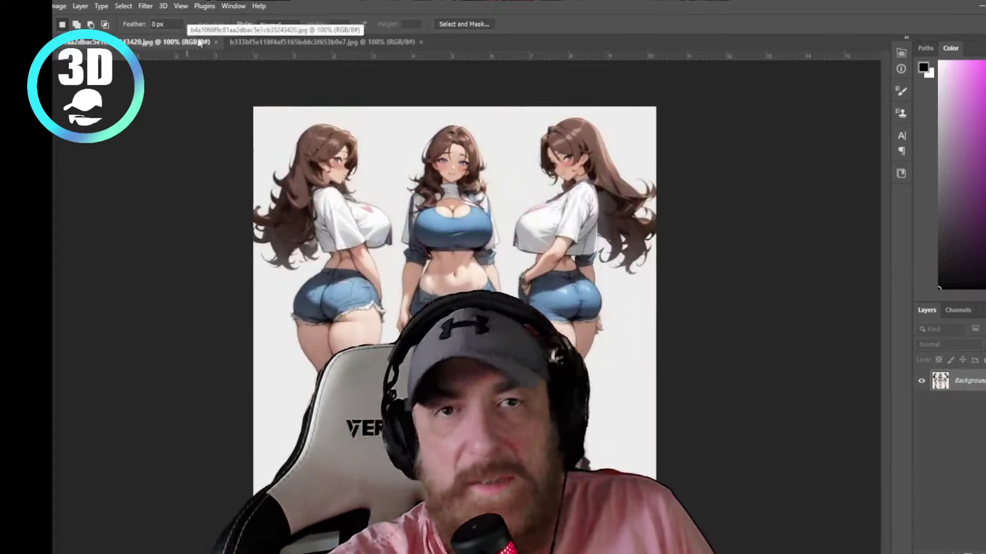
left_click(271, 43)
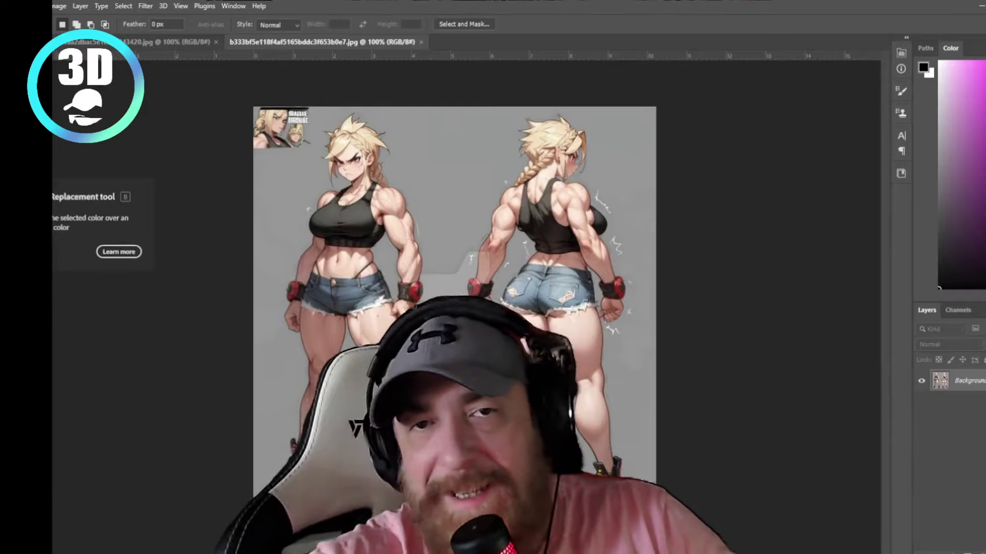
key("b")
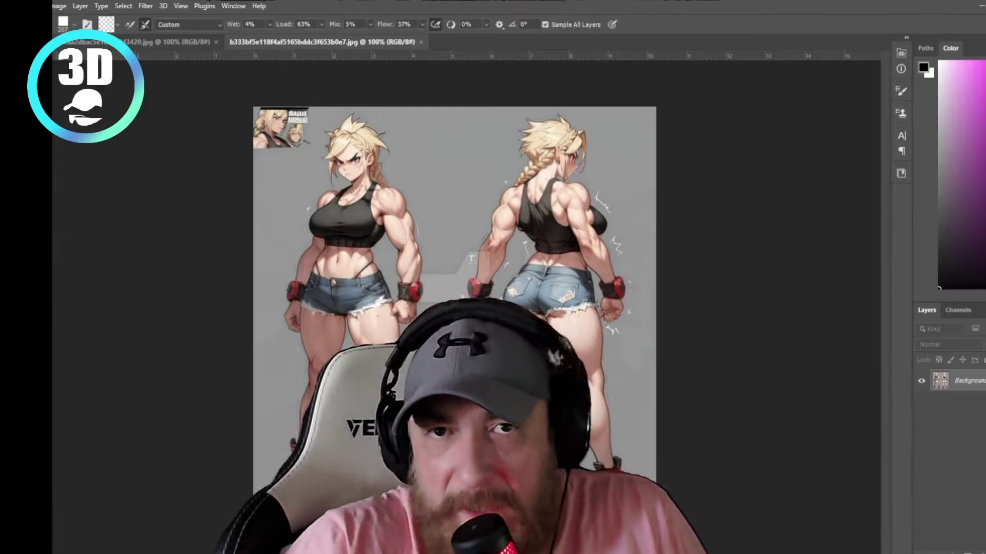
key("shift+b")
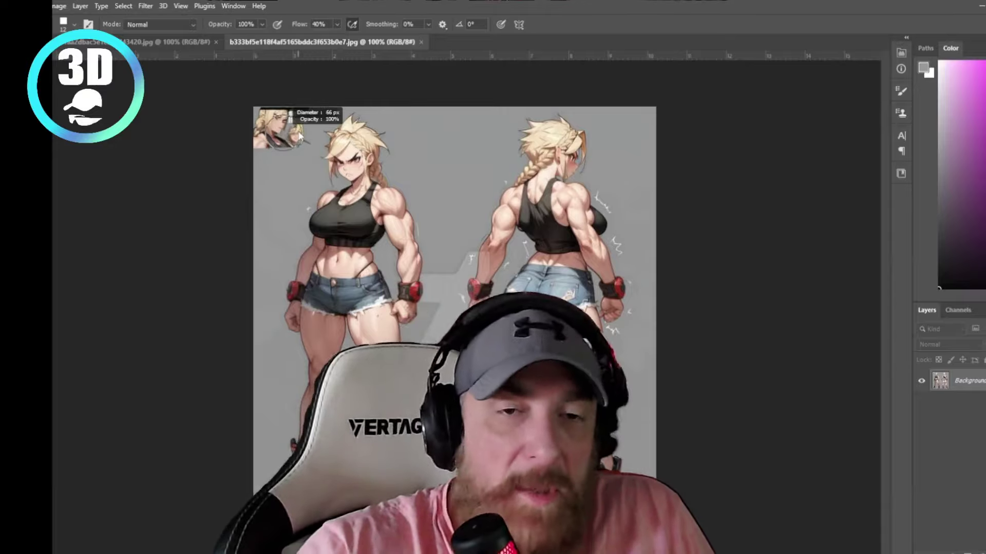
left_click_drag(288, 132, 278, 139)
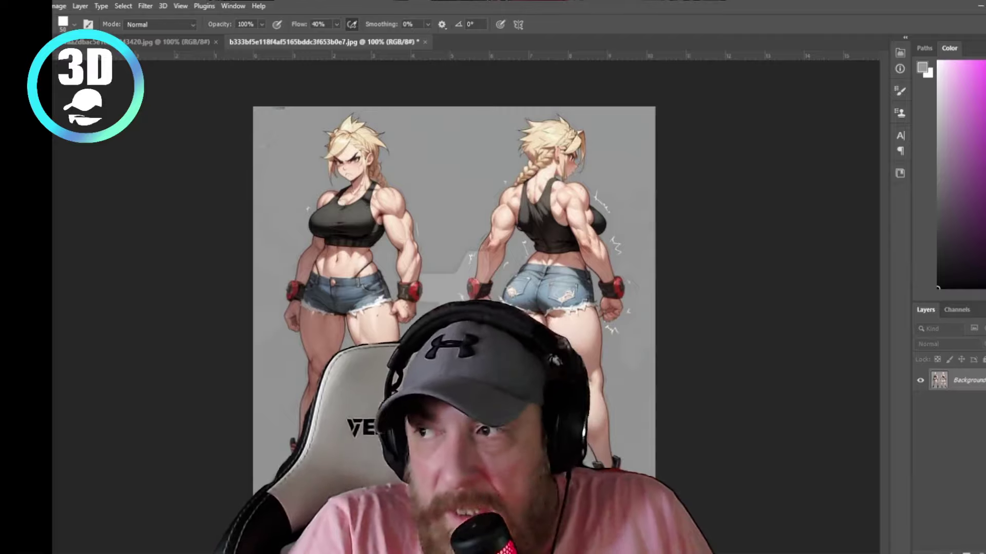
Step: Copy the left front-view half and paste it into a new document
key("m")
left_click_drag(222, 85, 452, 549)
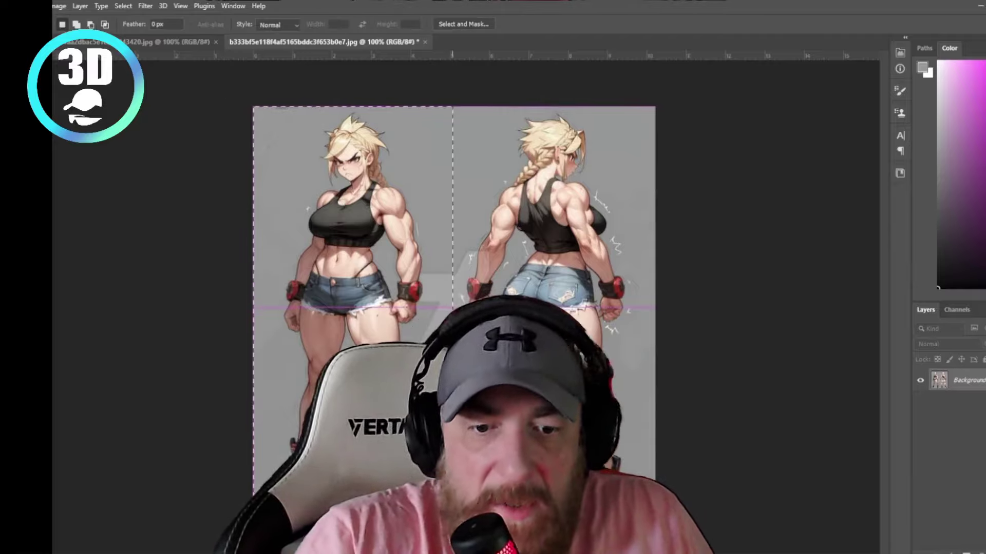
left_click(61, 6)
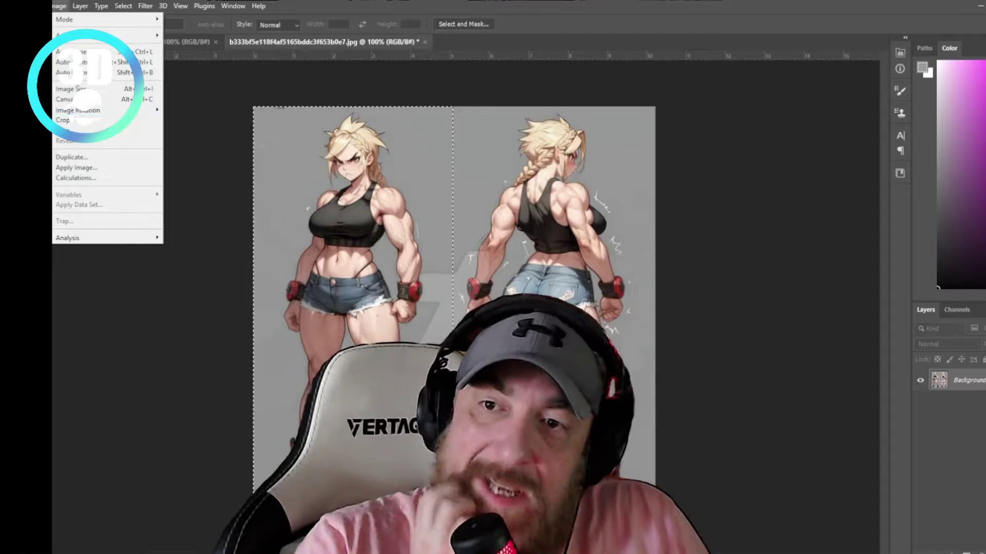
left_click(61, 6)
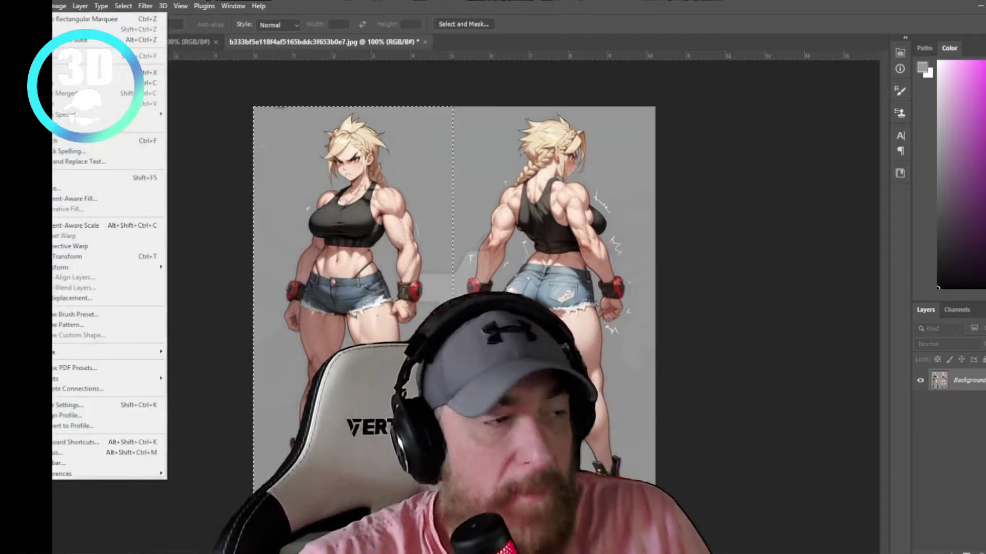
left_click(77, 83)
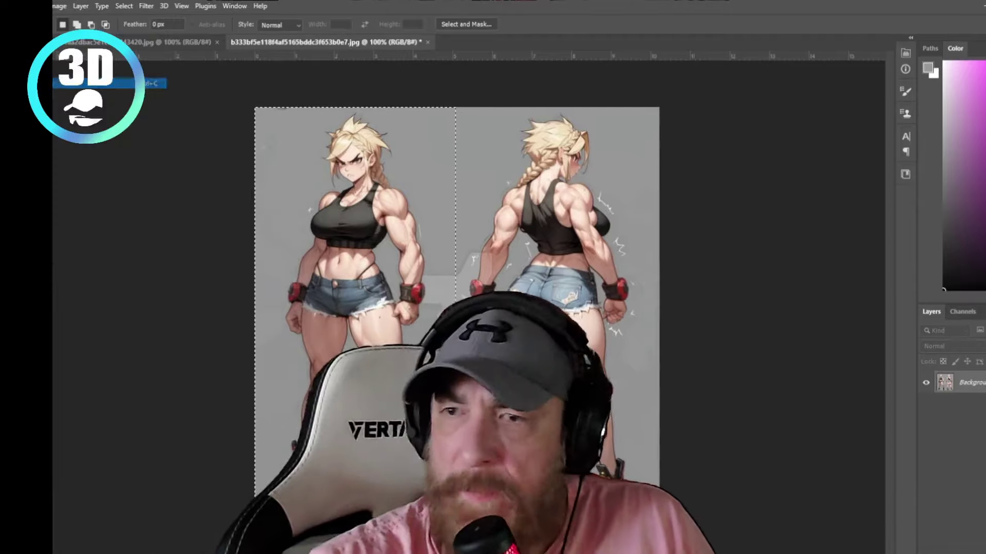
key("ctrl+n")
key("Return")
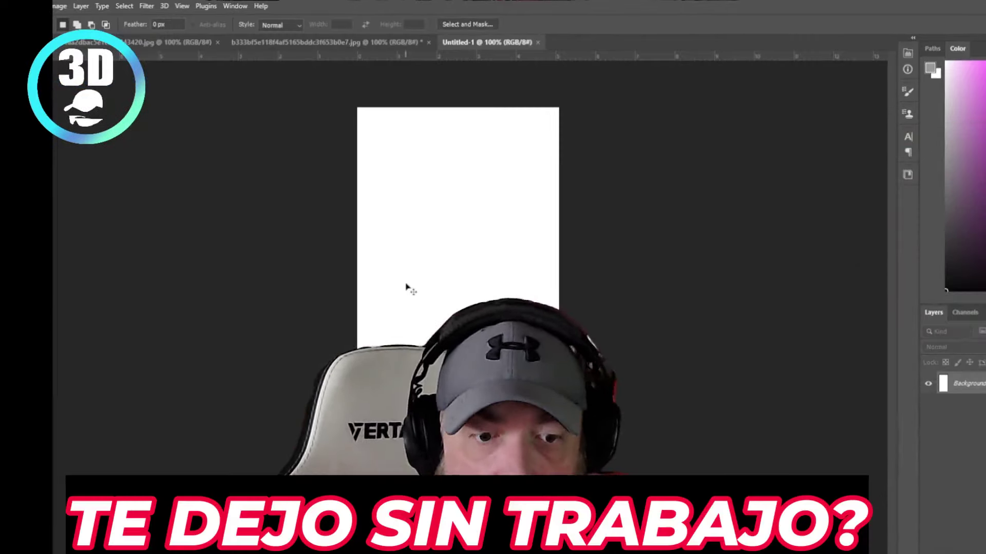
key("ctrl+v")
Step: Move the selection over the back view and crop the original sheet to it
left_click(304, 39)
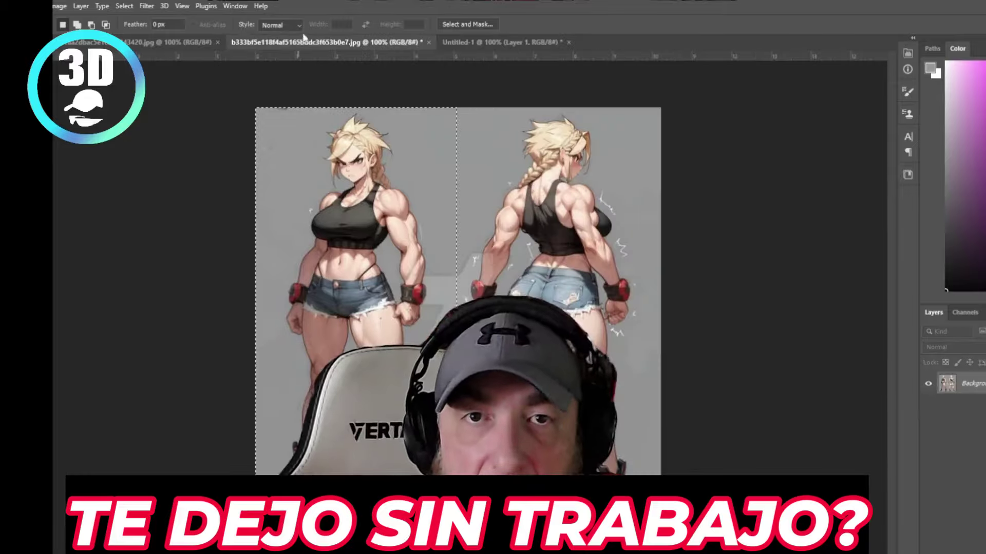
mouse_move(421, 150)
left_mouse_down()
mouse_move(631, 152)
mouse_move(622, 147)
left_mouse_up()
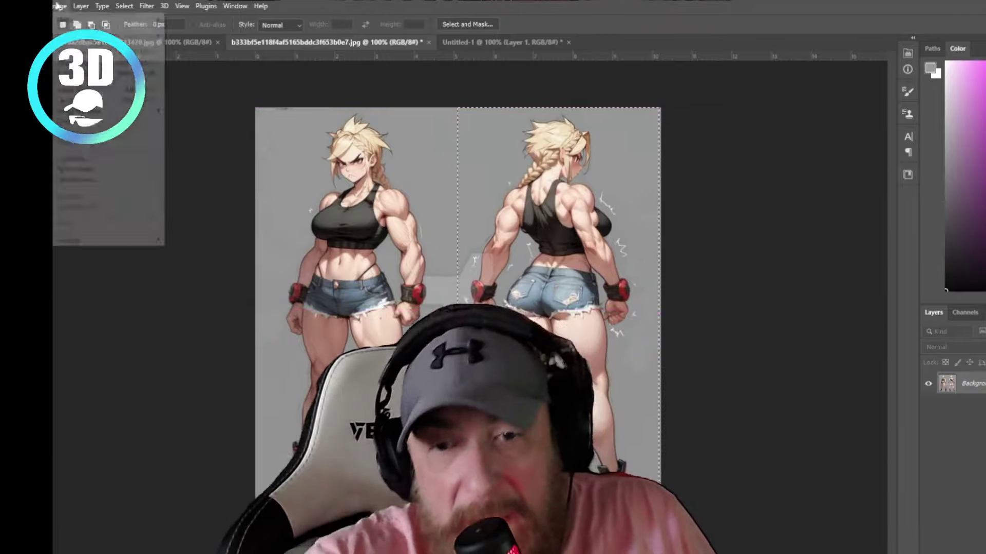
left_click(59, 5)
left_click(77, 114)
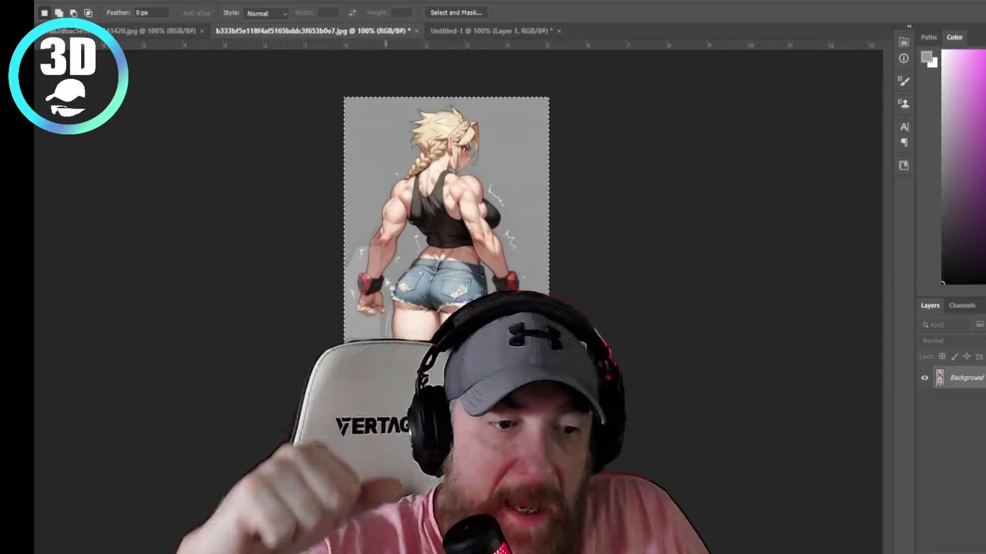
Step: Set the brush to 15 px and paint grey over the white speck beside the figure
scroll(648, 263, "up", 3)
scroll(648, 263, "up", 3)
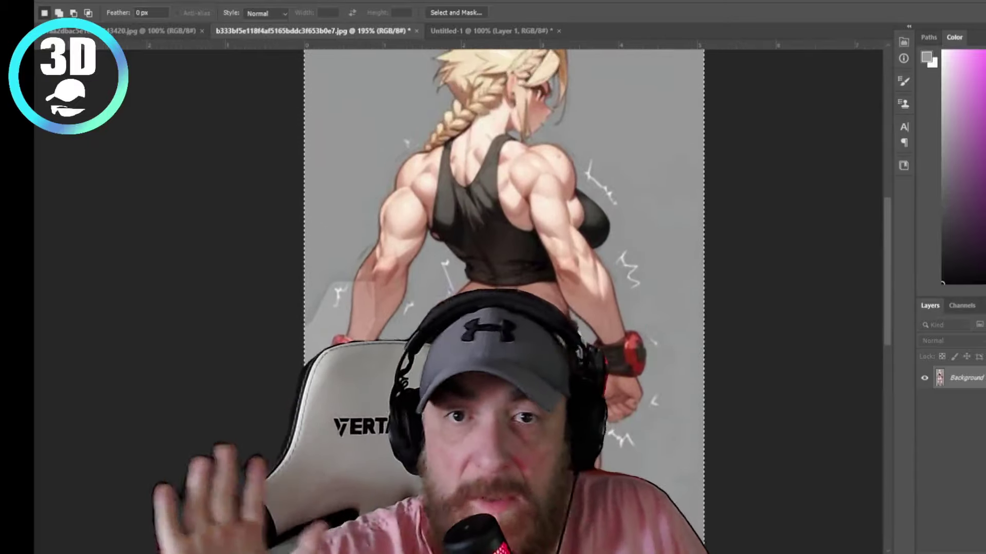
key("b")
right_click(625, 155)
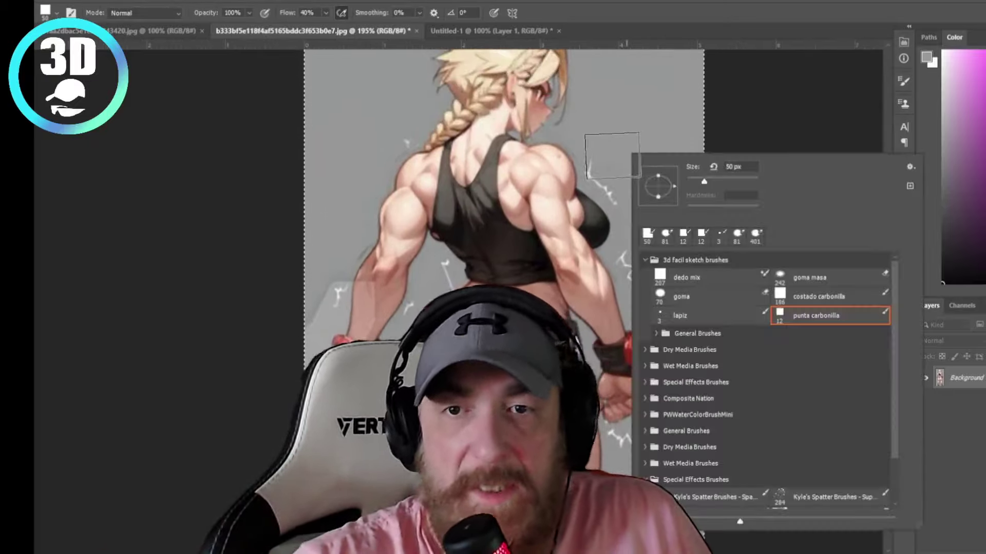
double_click(781, 314)
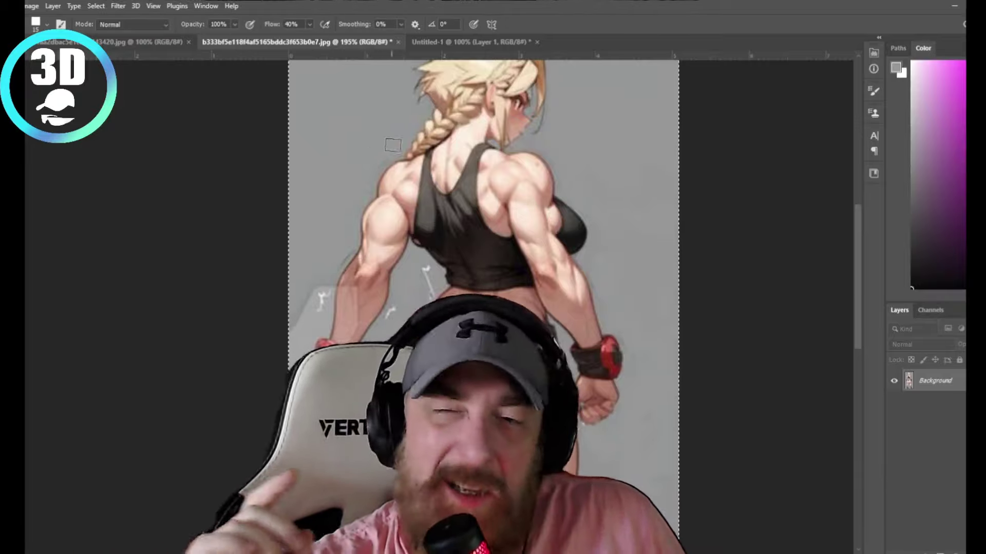
right_click(417, 257)
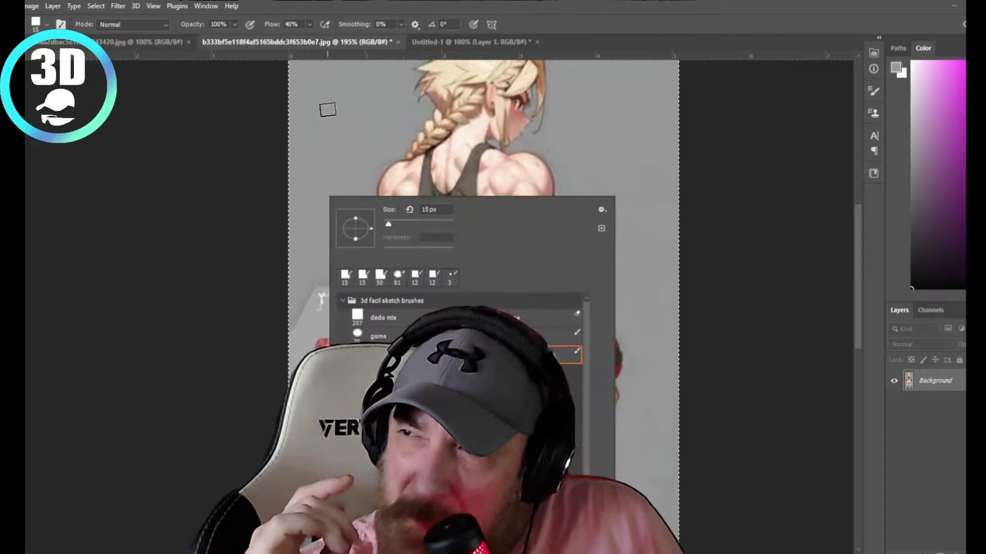
left_click(325, 105)
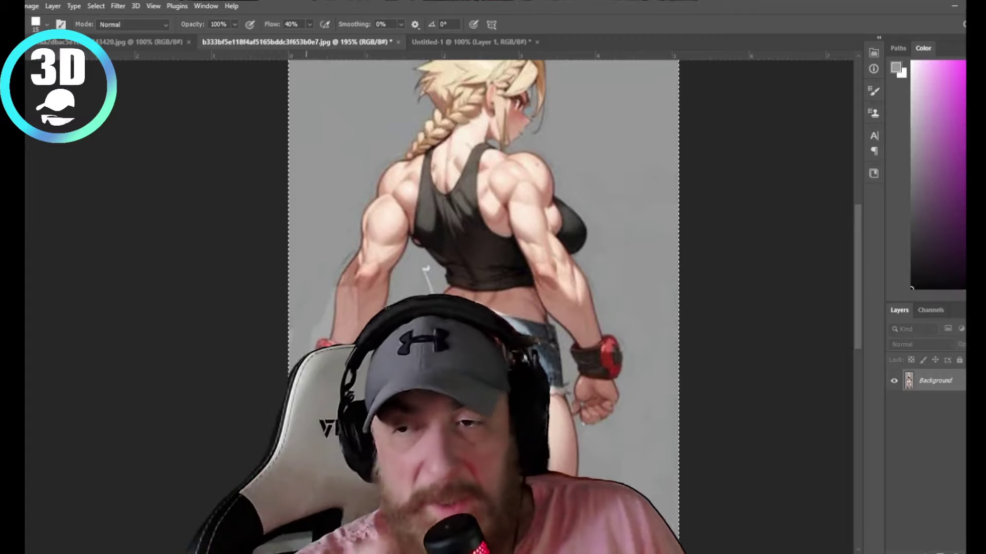
left_click_drag(425, 268, 423, 280)
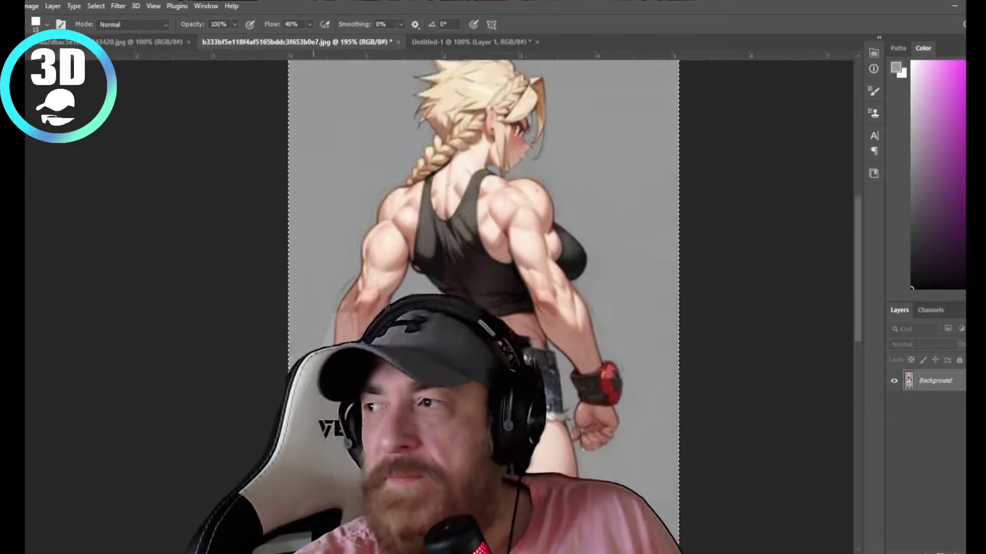
Step: Check the backdrop around the shorts and the rest of the figure for remaining marks
scroll(359, 308, "up", 2)
scroll(358, 257, "up", 3)
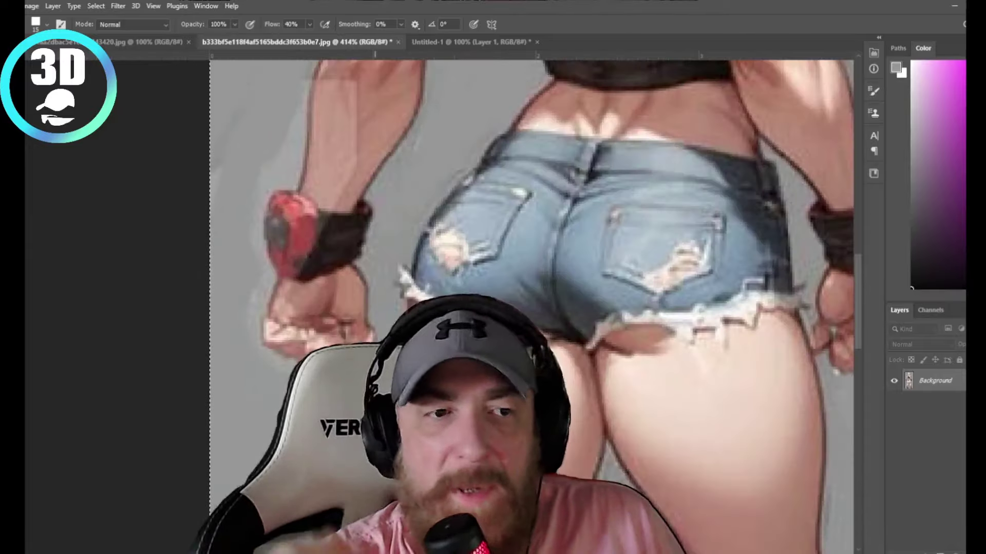
right_click(393, 197)
key("Escape")
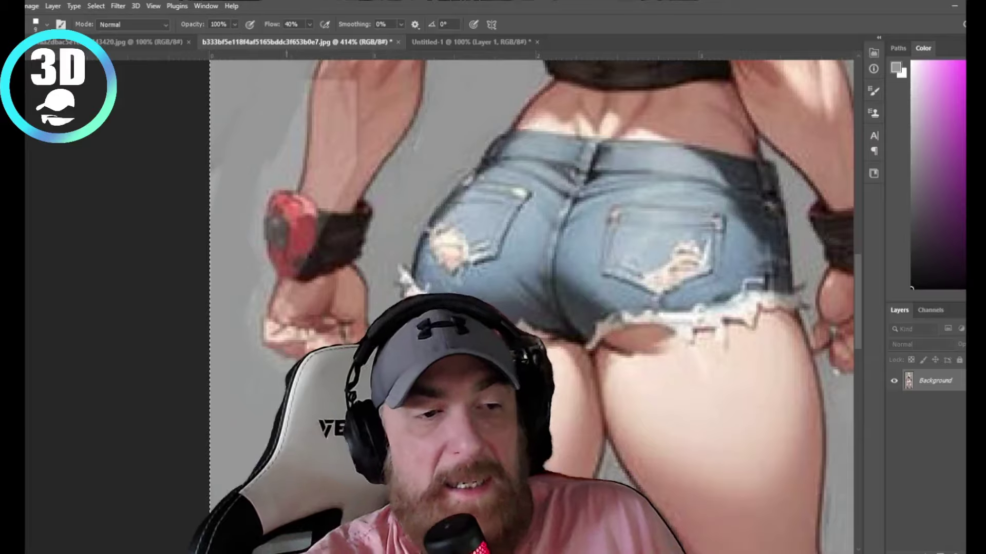
scroll(534, 257, "down", 5)
scroll(534, 257, "up", 1)
scroll(534, 257, "up", 4)
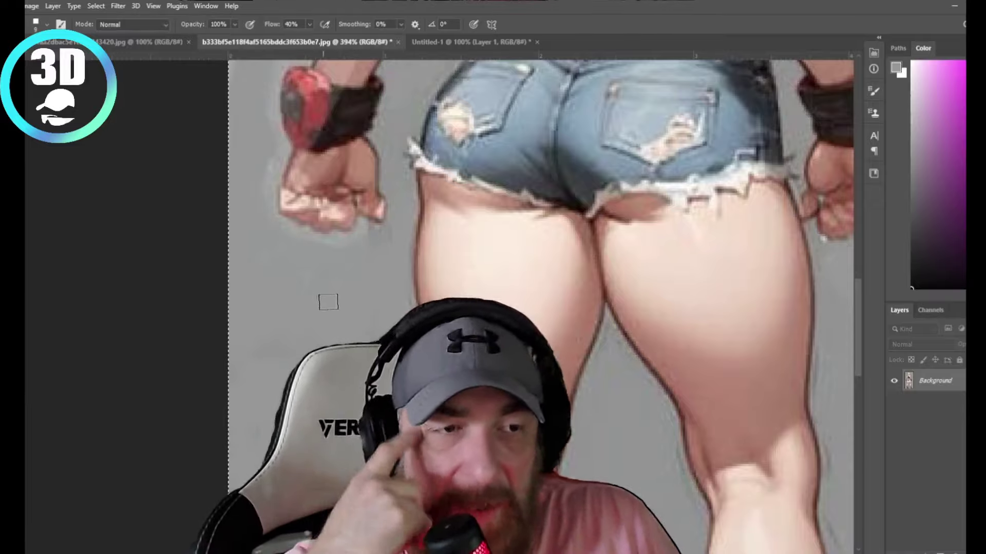
scroll(369, 247, "down", 5)
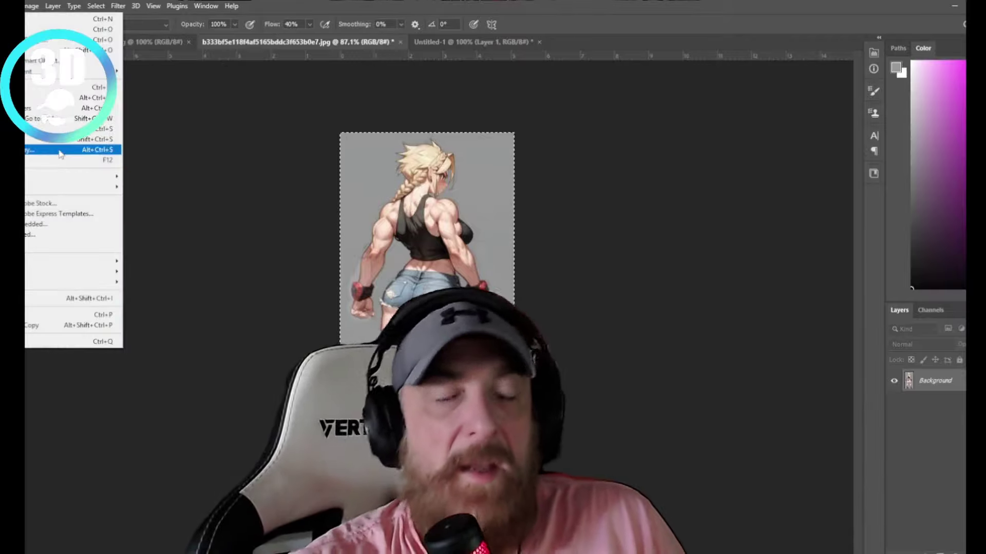
Step: Save a maximum-quality JPEG copy named '1', then switch to Untitled-1
left_click(72, 150)
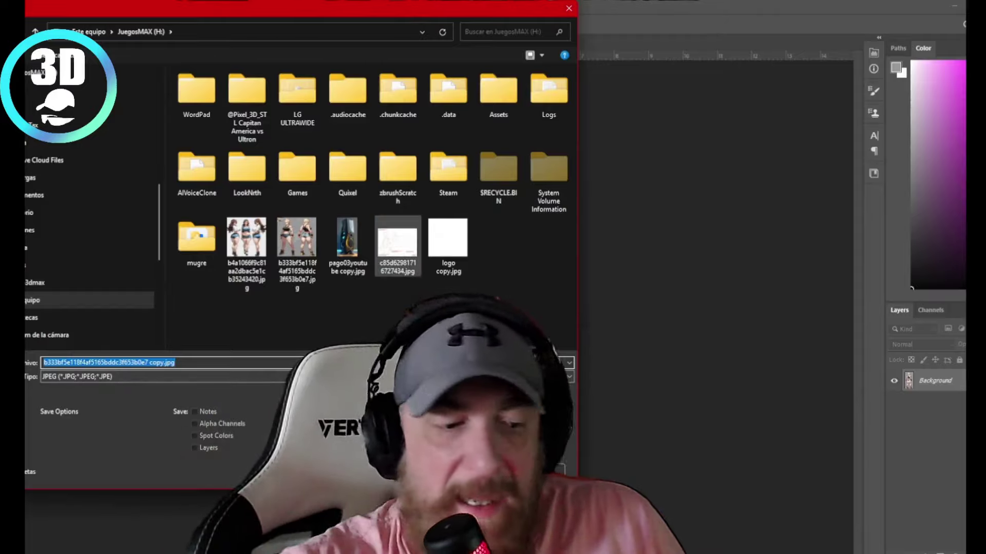
type("1")
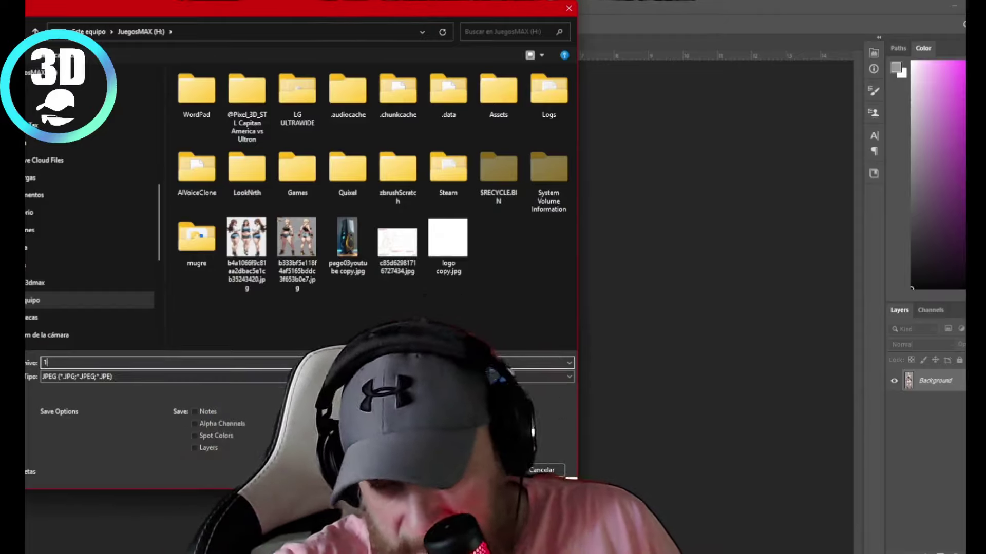
key("Return")
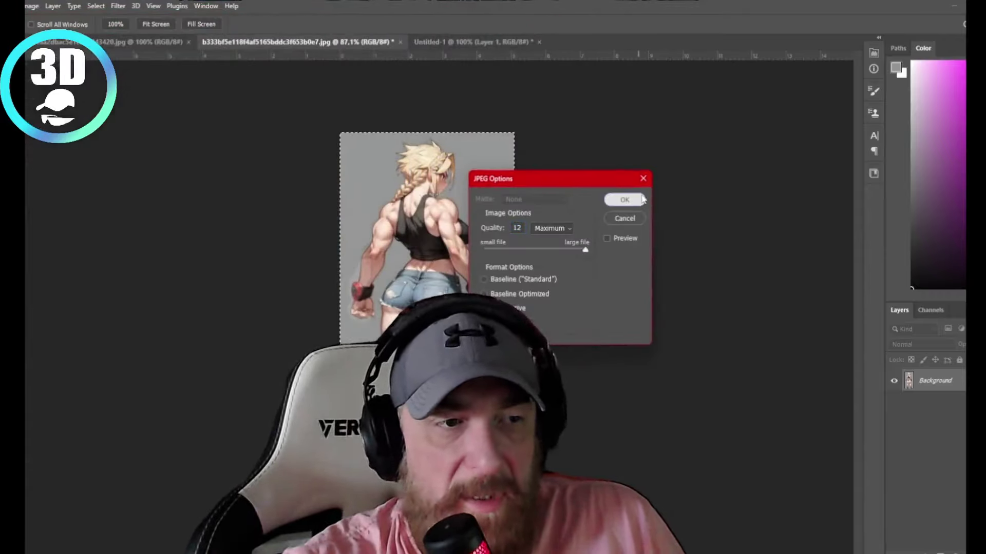
left_click(640, 198)
left_click(470, 41)
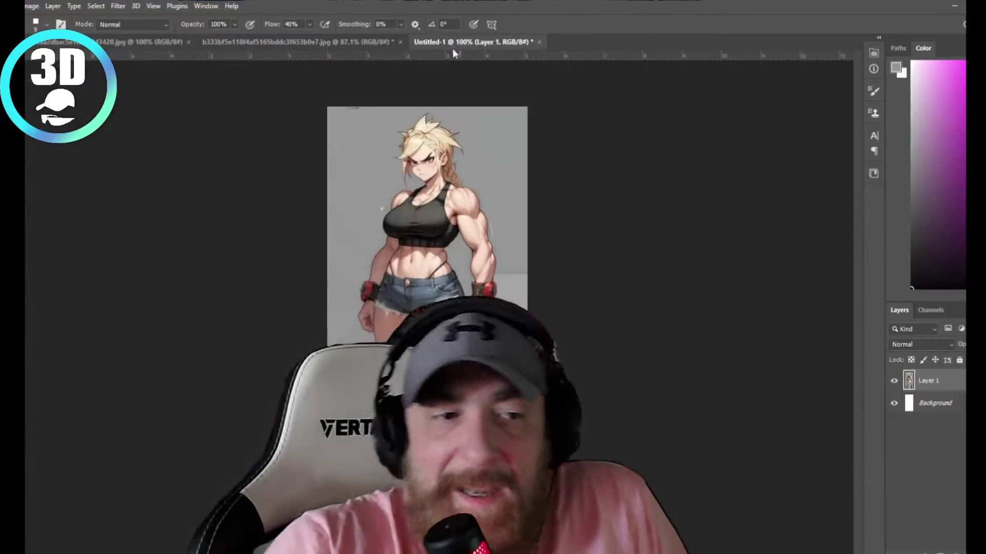
Step: Inspect the front view at fit and 100% zoom, enlarging the brush to 17 px
key("ctrl+0")
scroll(539, 329, "up", 5)
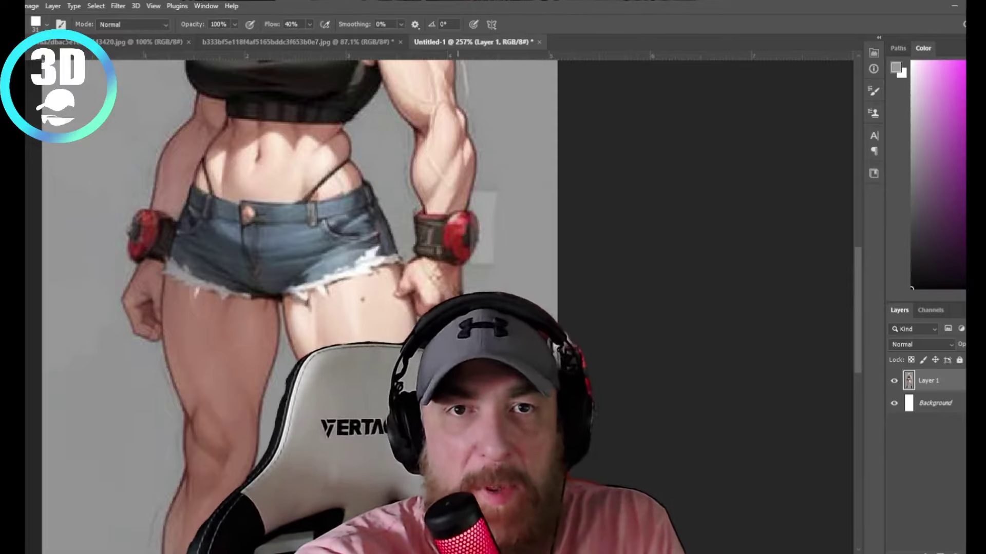
right_click(501, 268, "alt")
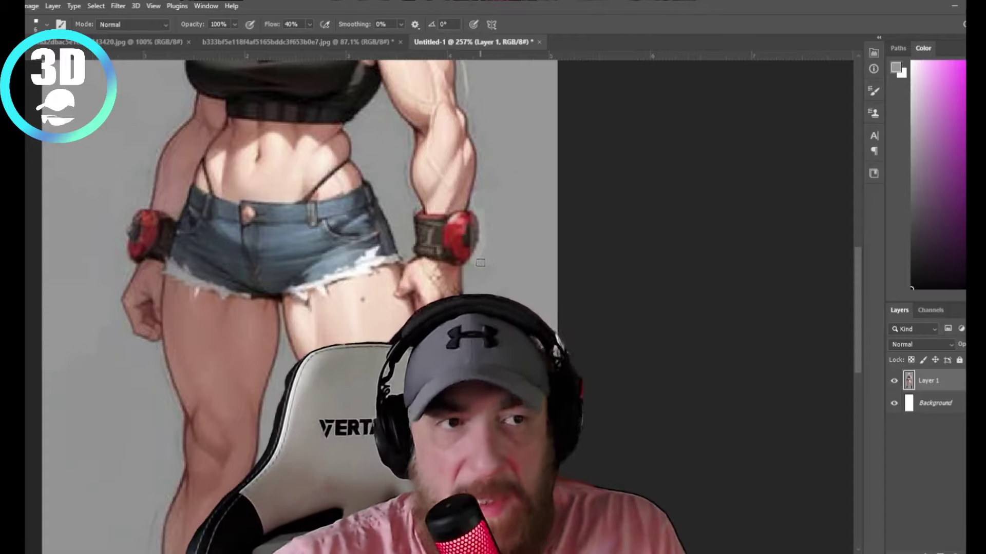
left_click_drag(492, 259, 506, 233)
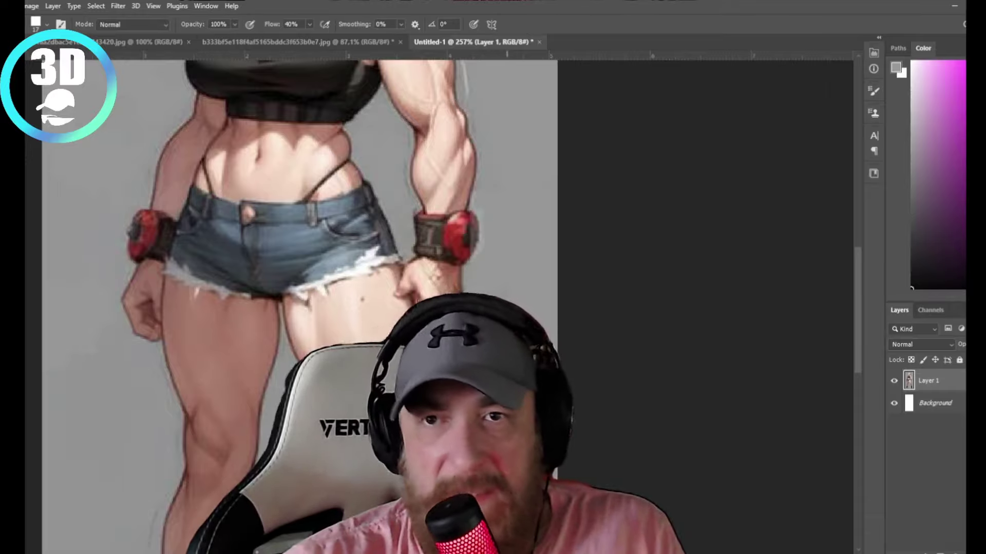
scroll(282, 343, "down", 3)
key("ctrl+1")
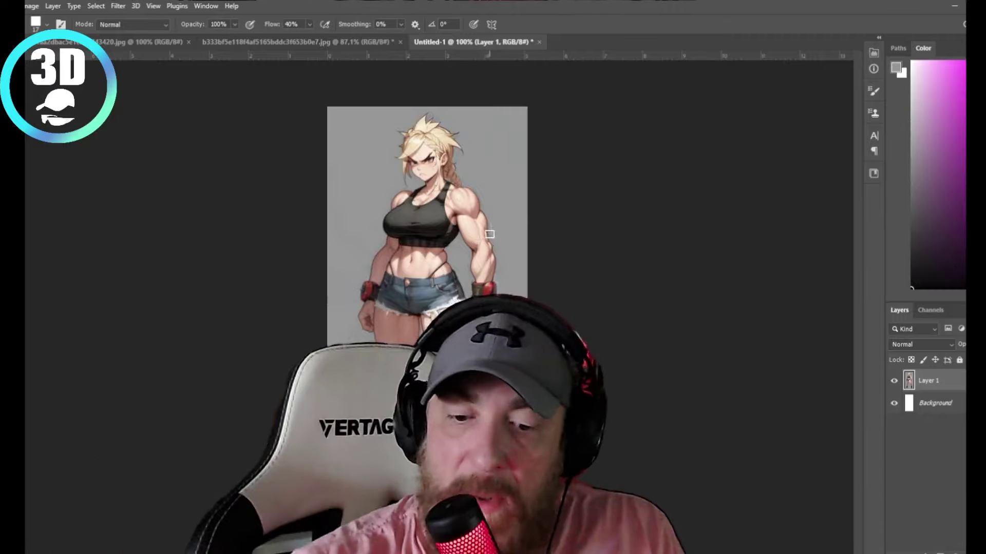
Step: Refit the whole figure in the window and close the Untitled-1 document
scroll(539, 246, "up", 3)
scroll(519, 200, "up", 2)
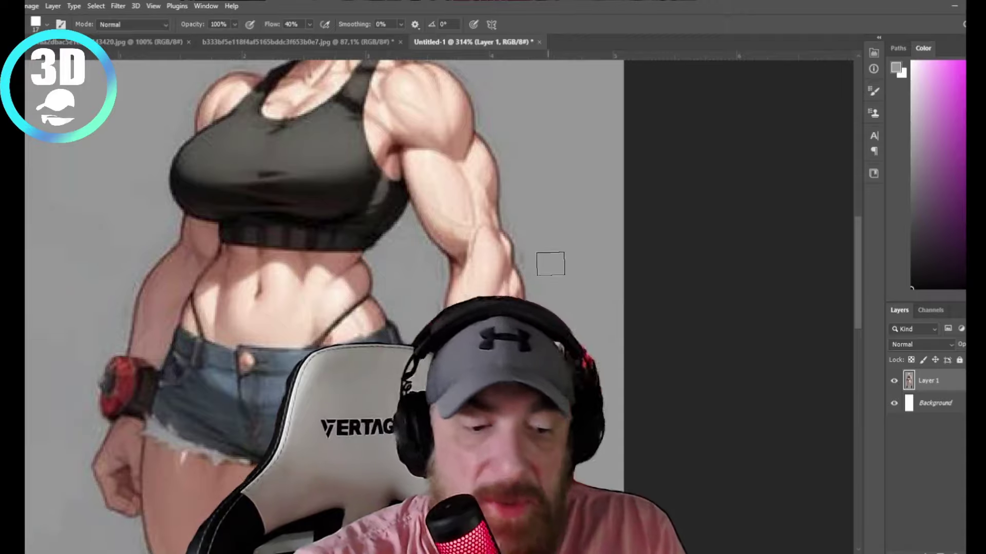
key("ctrl+0")
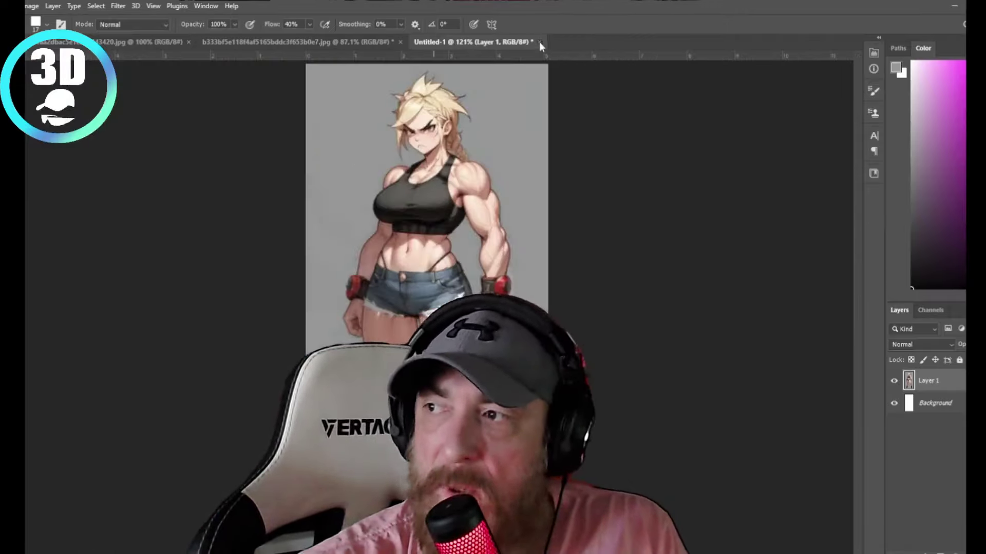
left_click(539, 42)
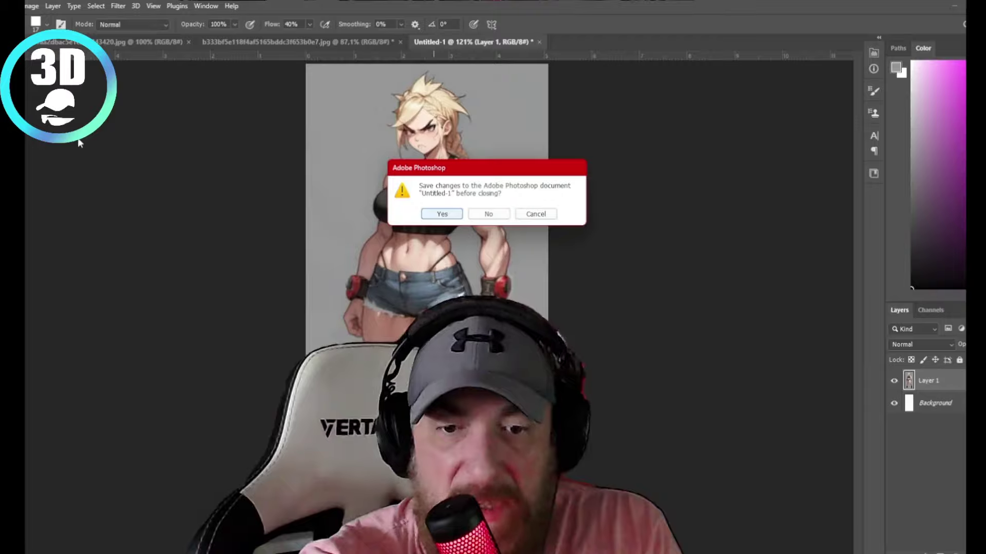
Step: Cancel closing and save the front view as a JPEG copy using the 1.jpg name
left_click(488, 214)
left_click(55, 156)
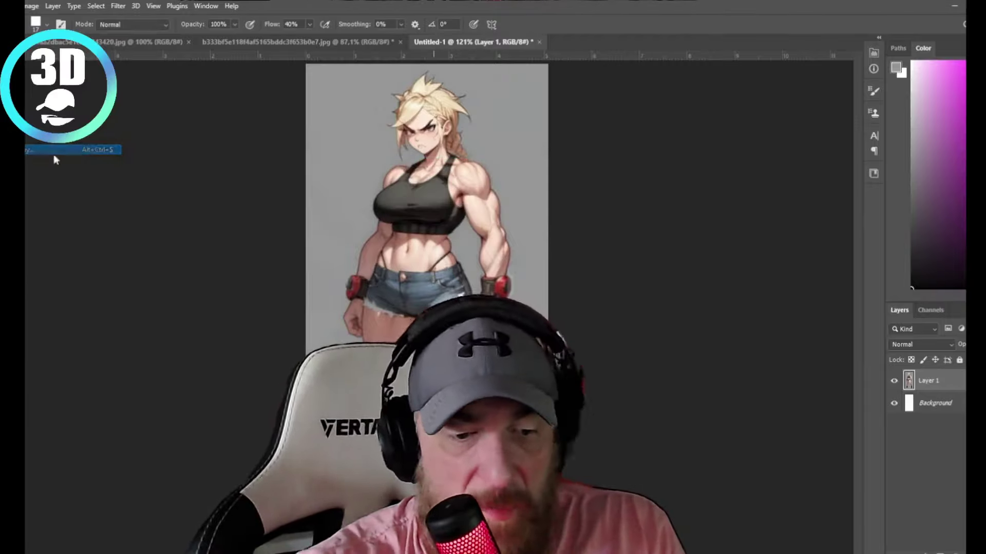
left_click(165, 377)
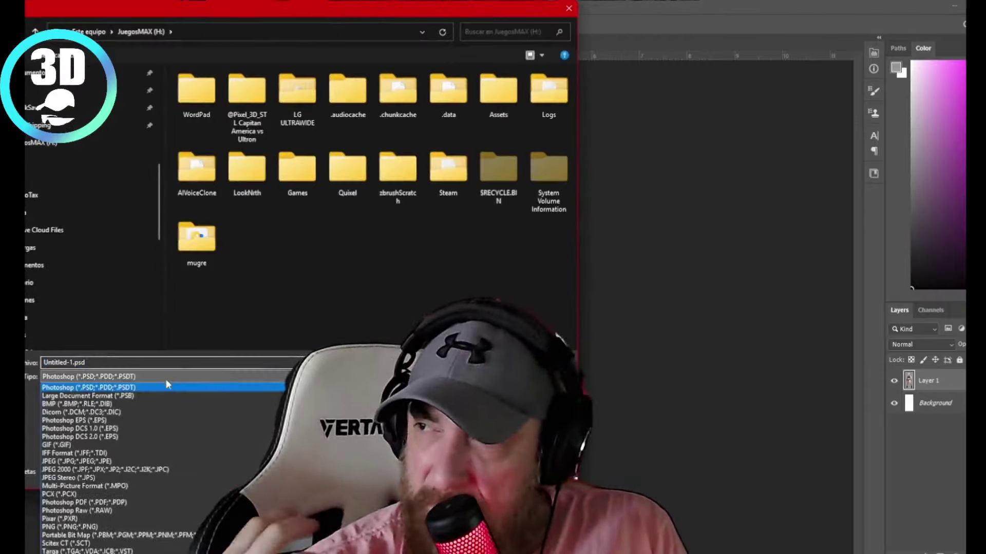
left_click(82, 529)
left_click(97, 376)
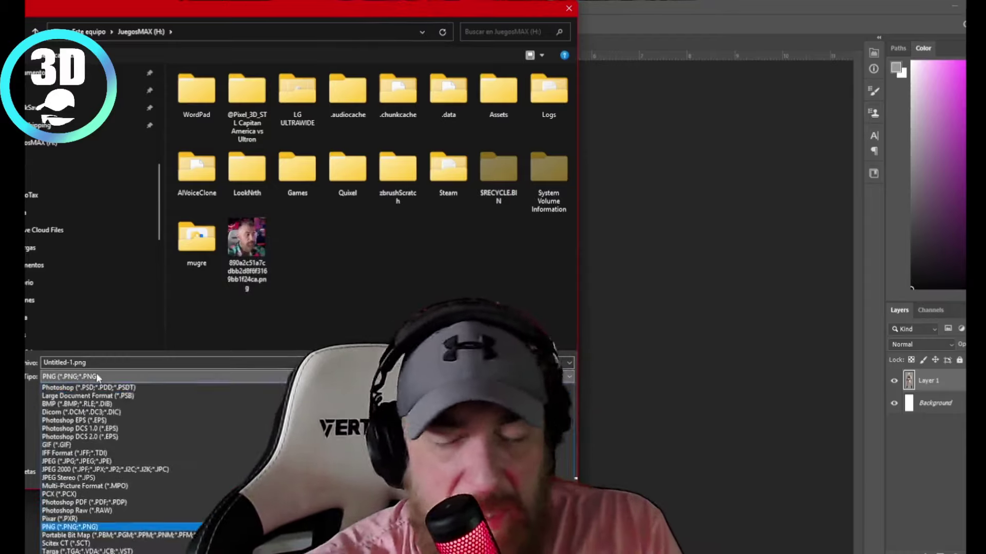
left_click(93, 462)
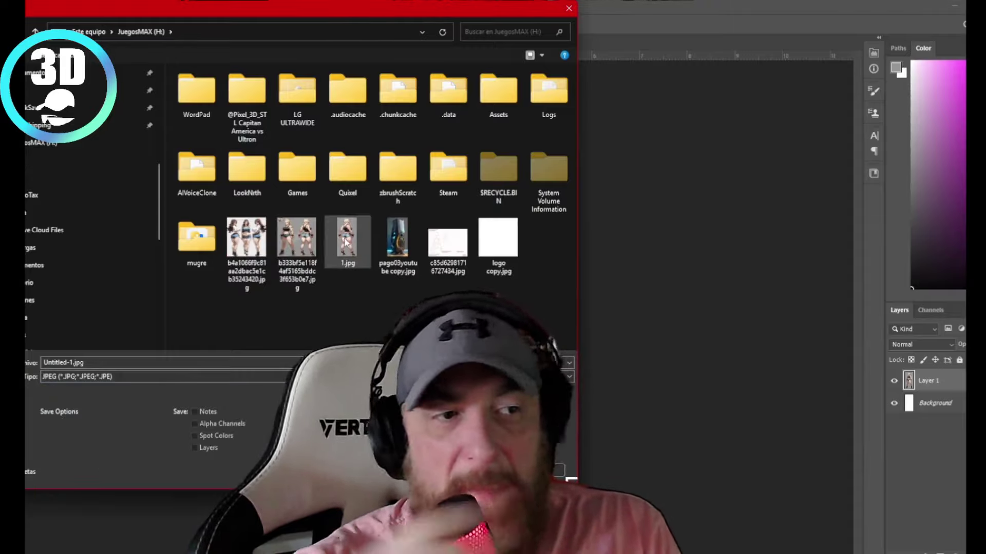
left_click(345, 243)
key("Return")
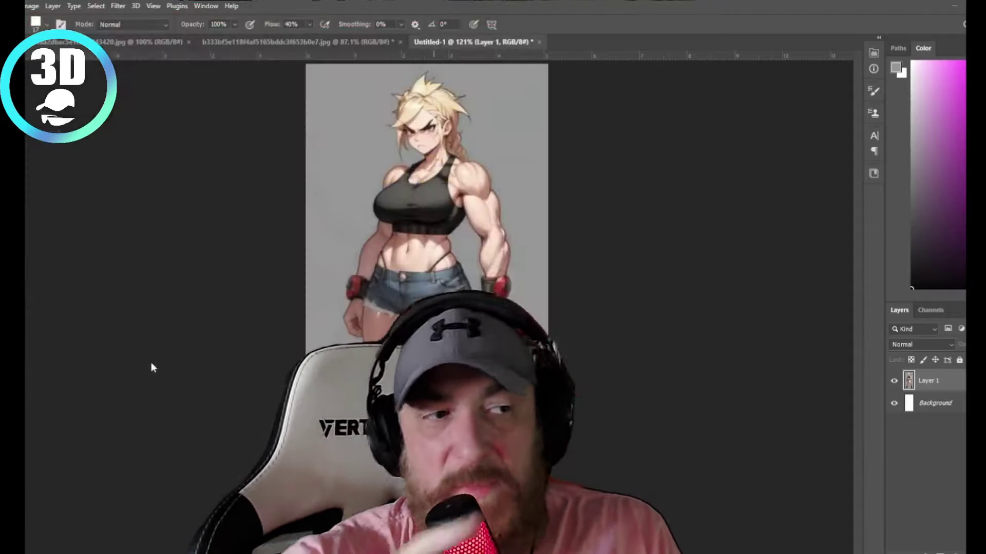
left_click(624, 198)
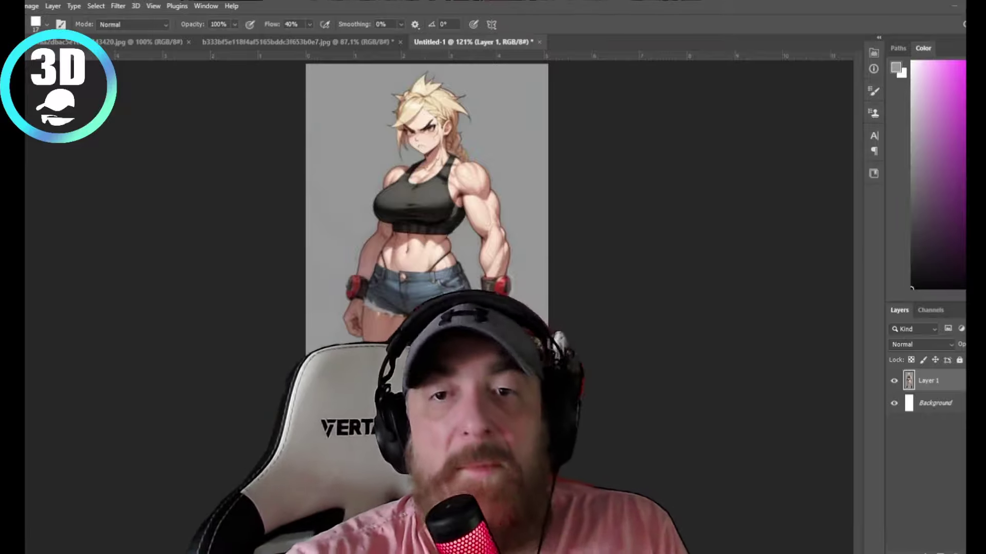
Step: Return to the browser and cycle pin tabs to the full-size brunette sheet
key("alt+Tab")
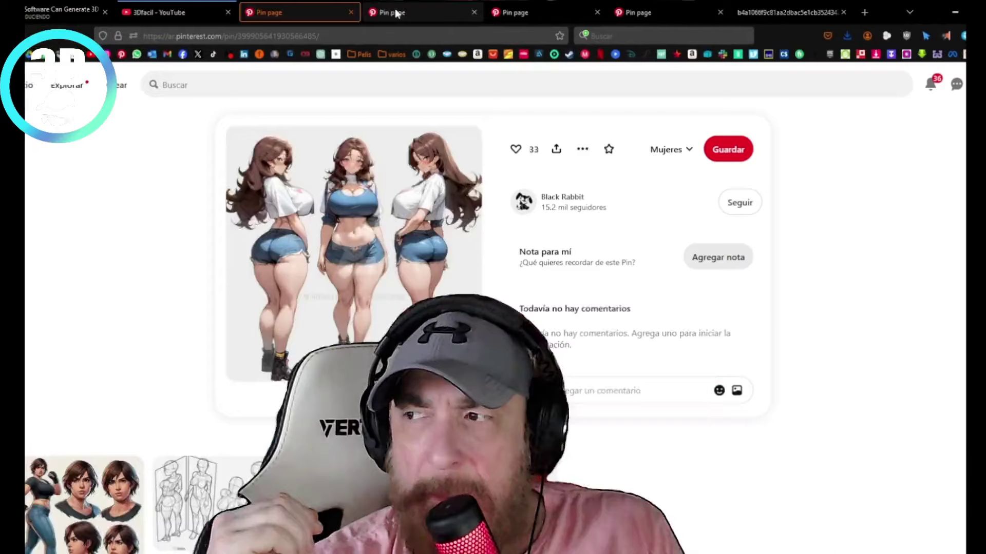
key("ctrl+Tab")
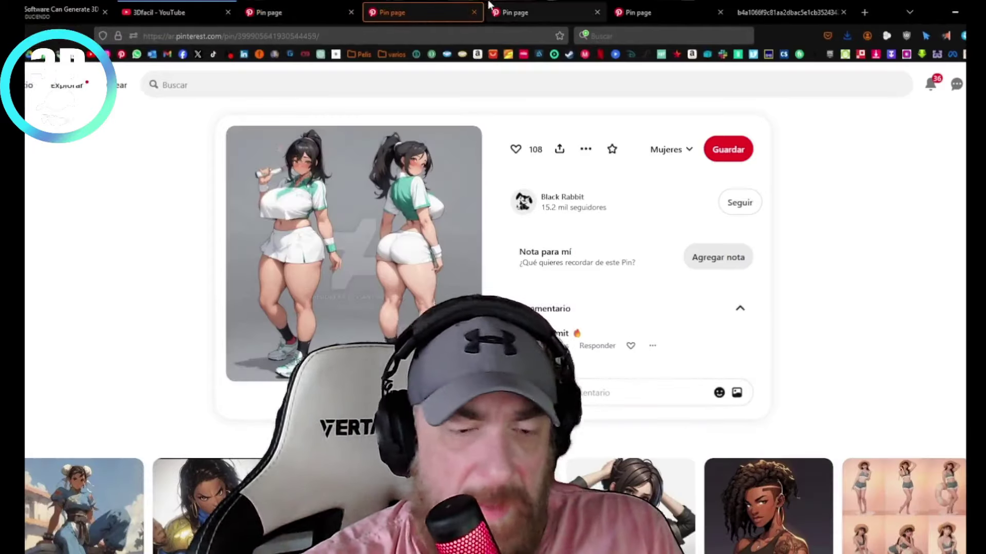
left_click(663, 5)
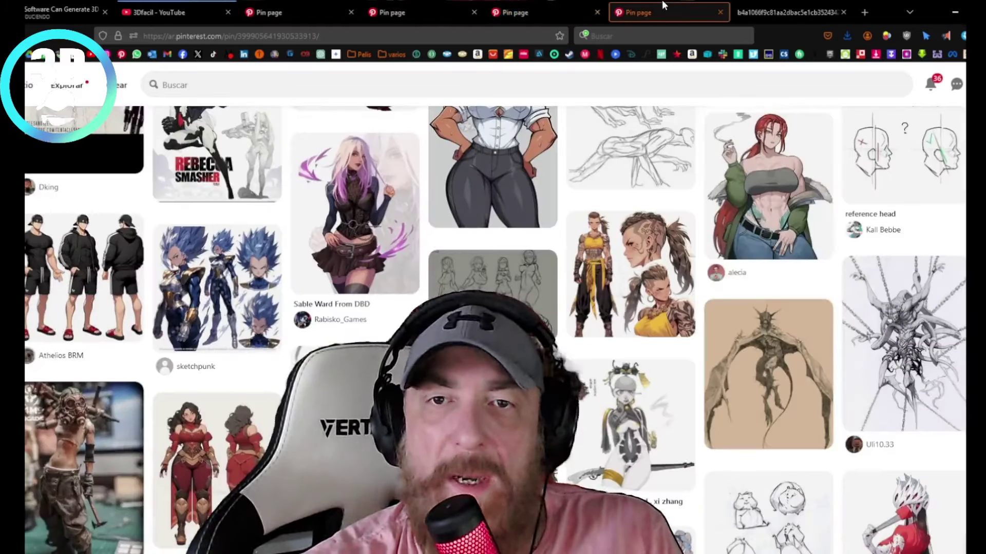
key("ctrl+Tab")
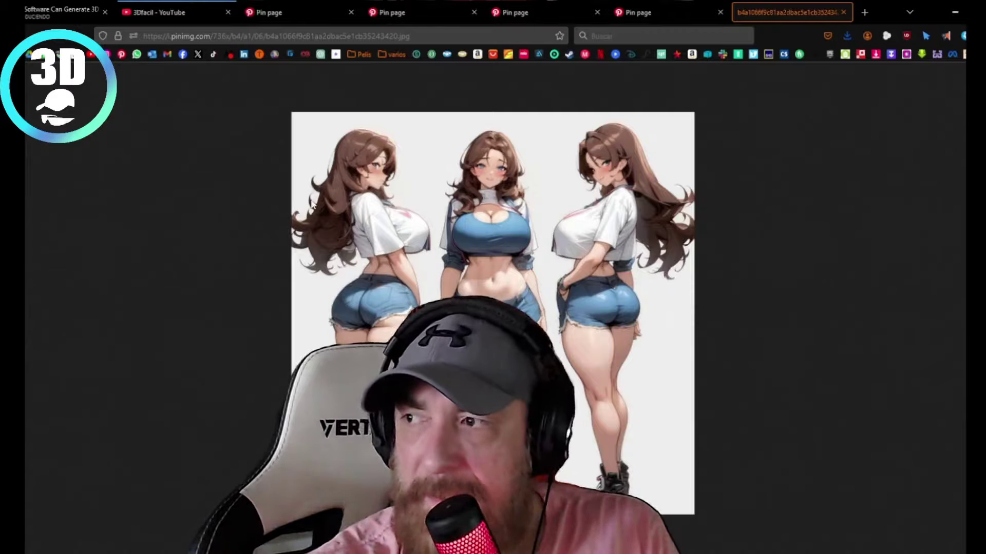
Step: Save the brunette three-view image to JuegosMAX (H:) and go back to Photoshop
right_click(498, 218)
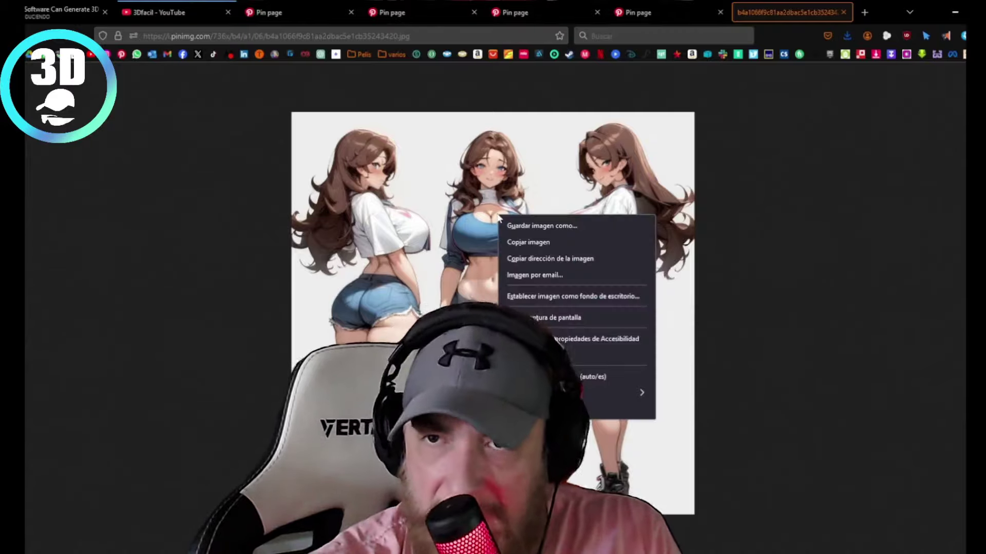
left_click(543, 226)
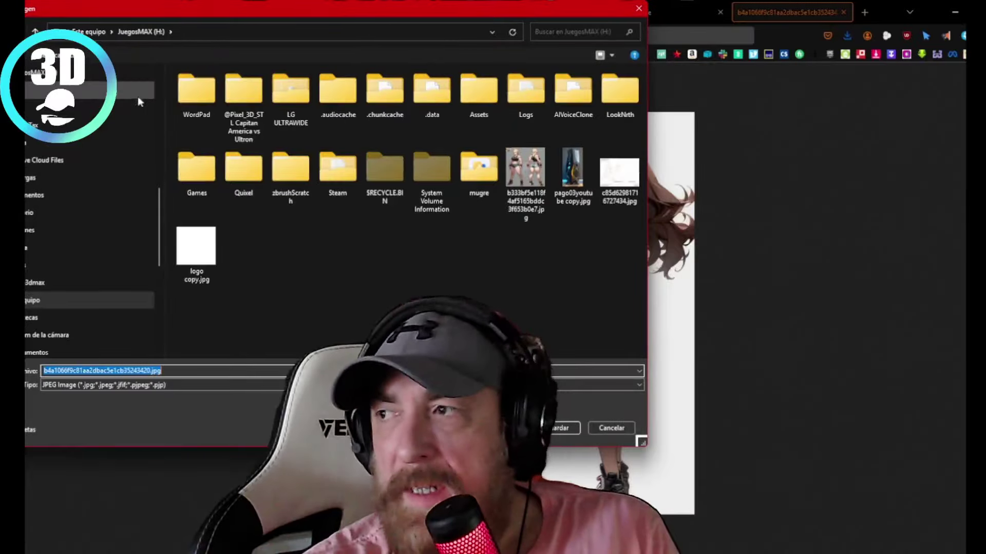
key("Return")
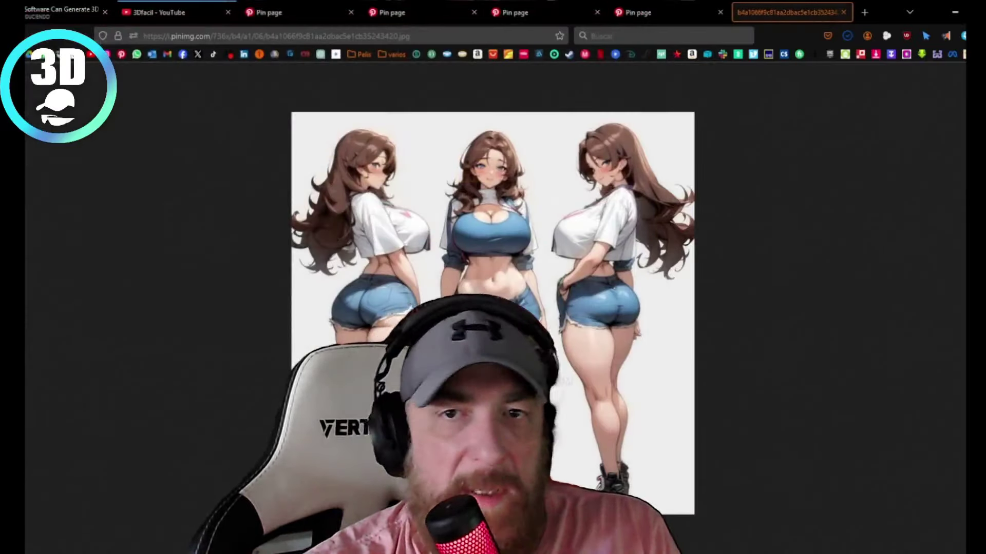
left_click(164, 528)
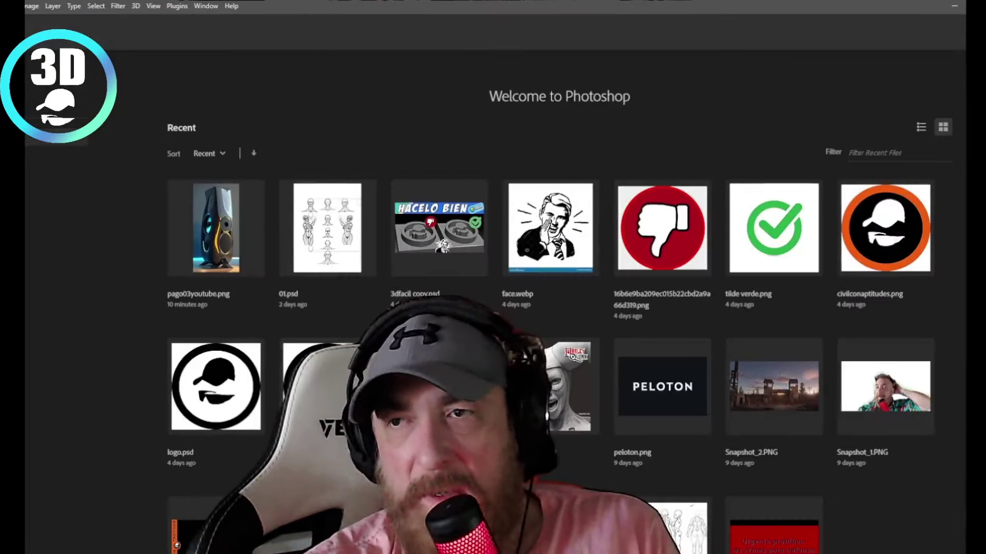
Step: Open the blonde b333bf5e… character sheet JPG alongside the brunette sheet
key("ctrl+o")
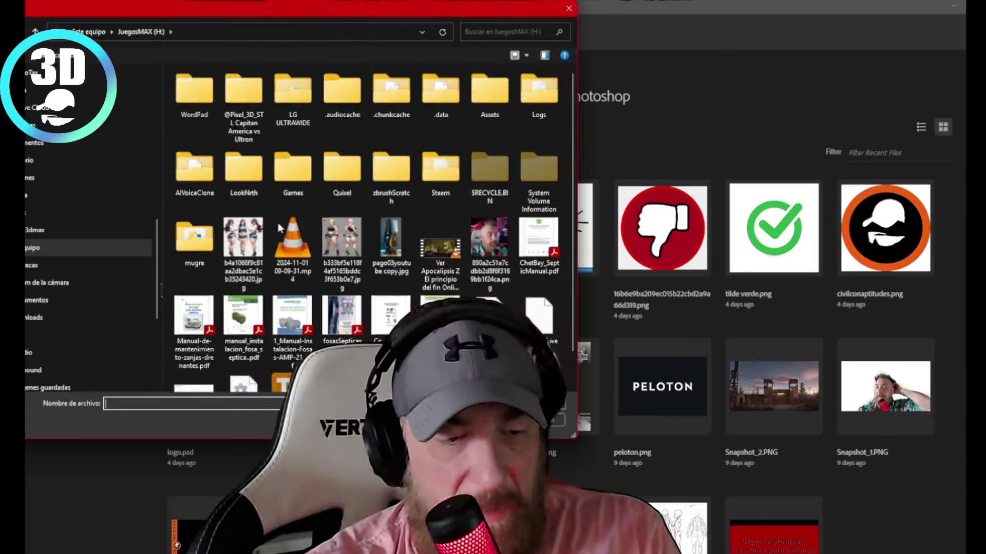
left_click(260, 254)
double_click(354, 244)
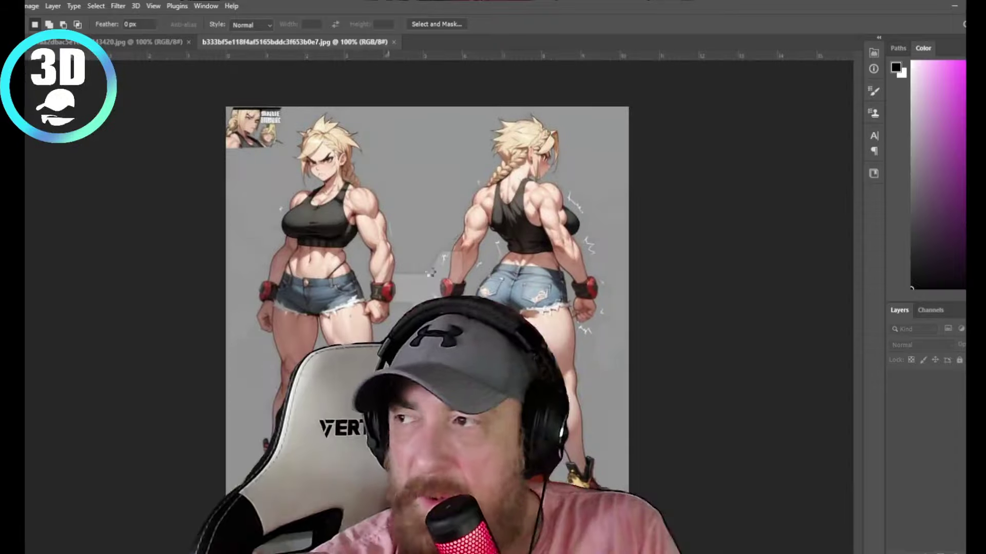
left_click(161, 45)
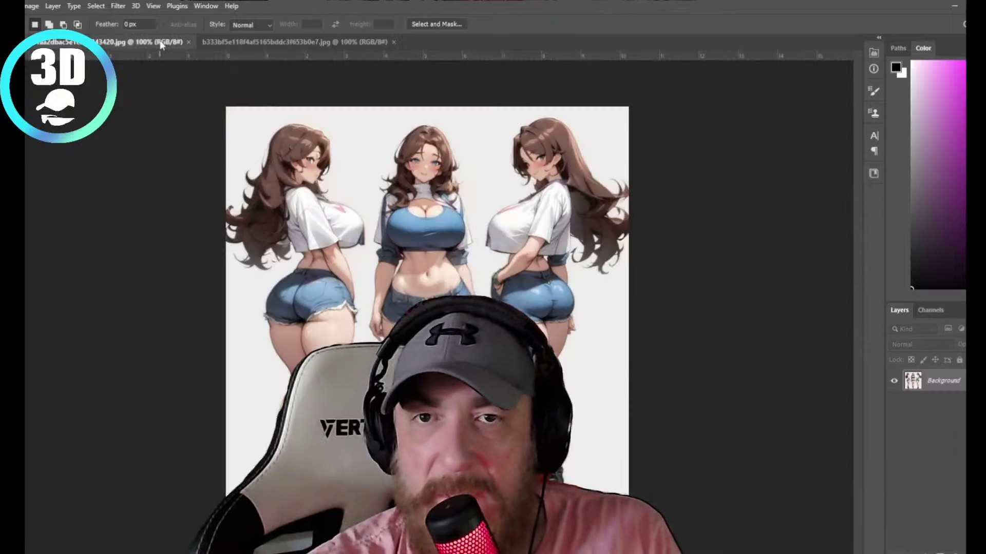
left_click(245, 43)
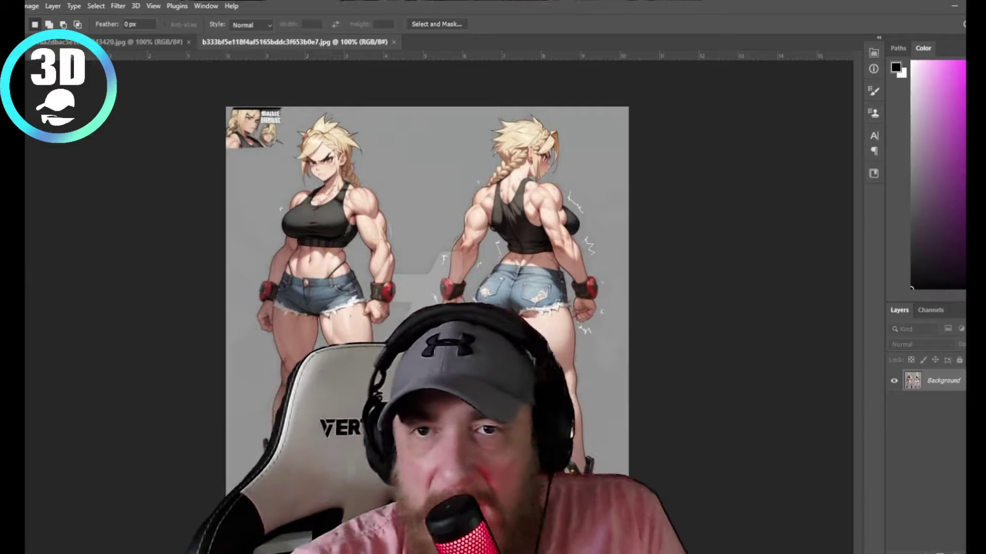
Step: Paint out the corner thumbnail with a ~58 px brush and marquee the left front-view half
key("b")
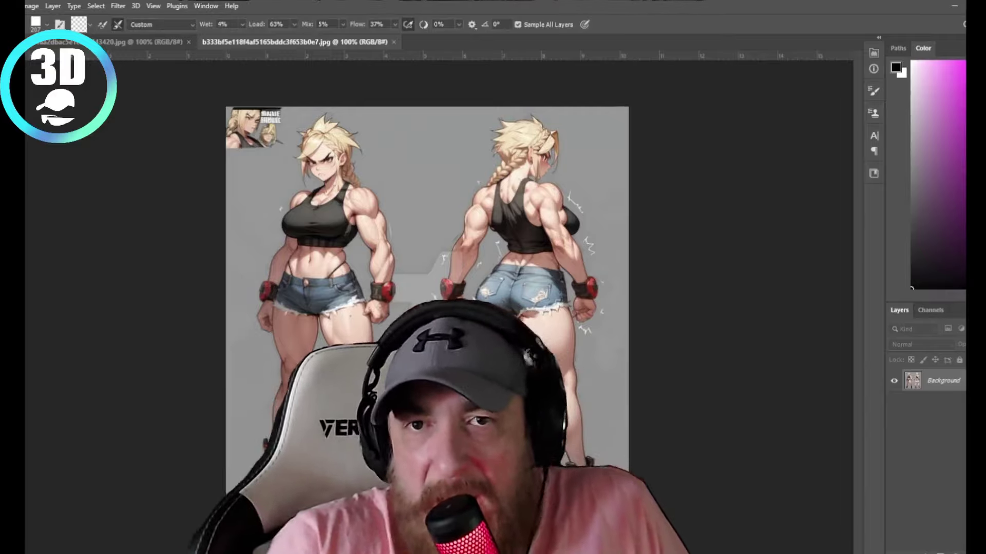
key("shift+b")
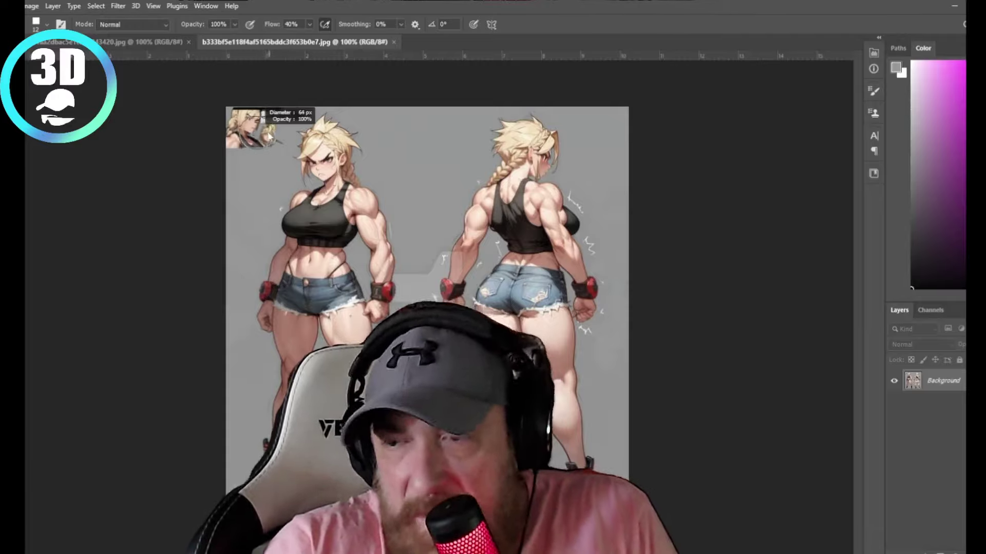
left_click_drag(269, 136, 257, 140)
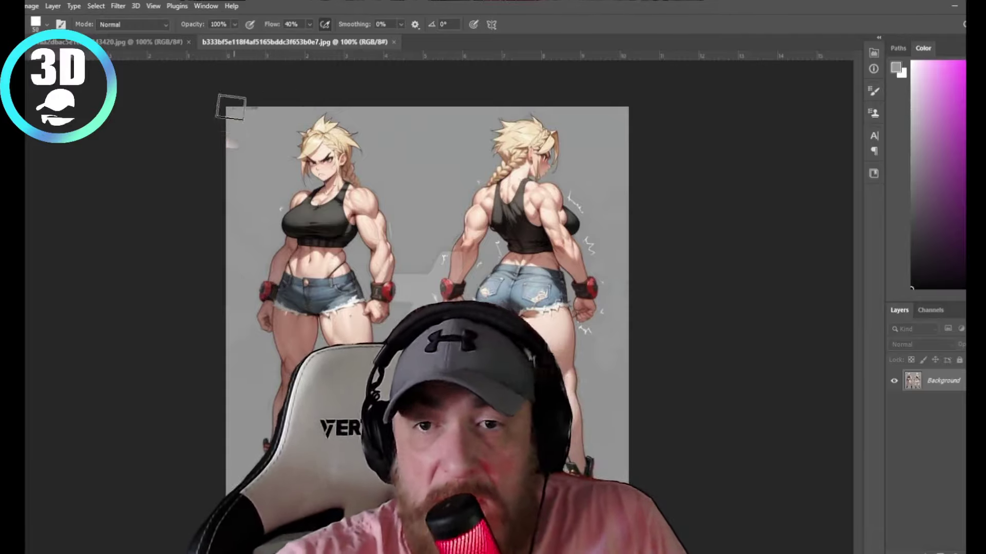
key("m")
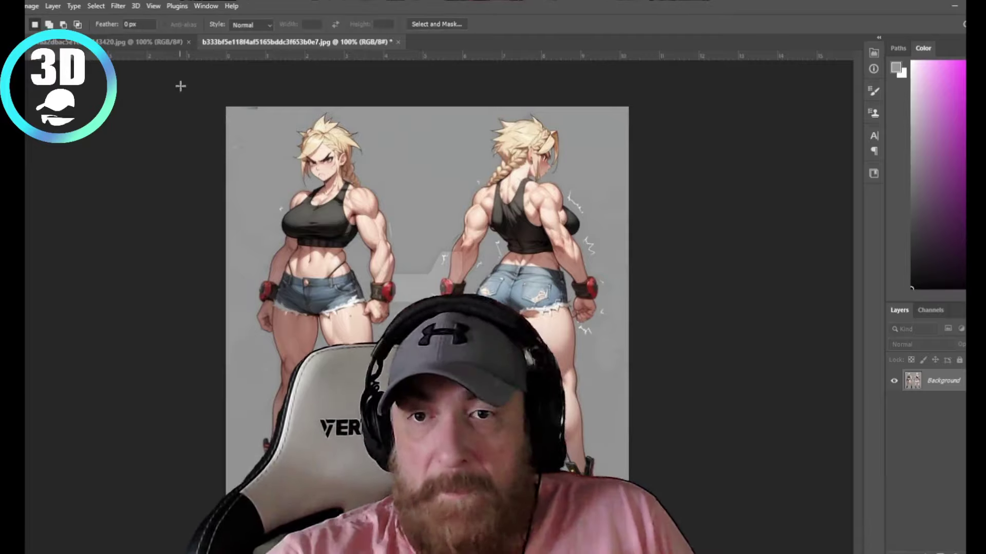
left_click_drag(226, 107, 404, 508)
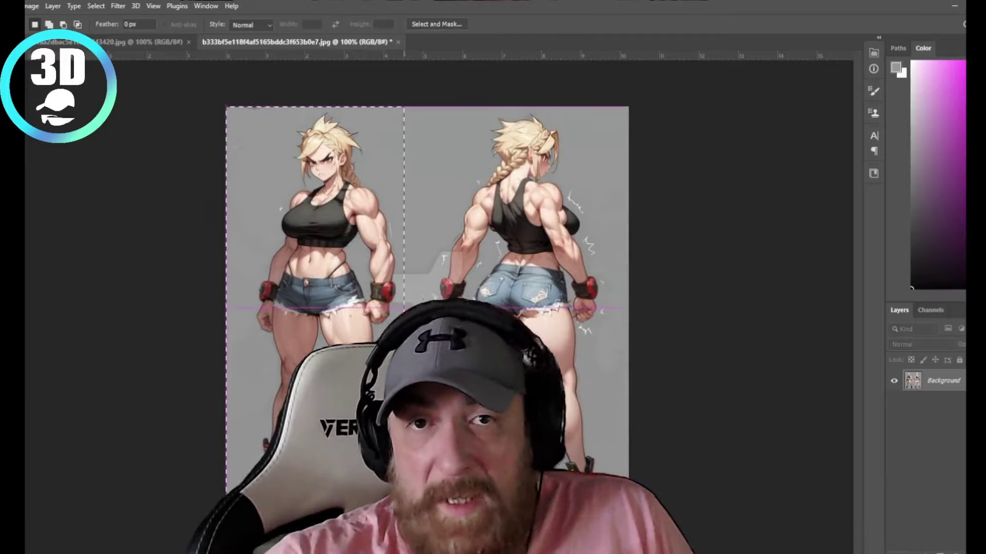
Step: Paste the copied front-view half into a new clipboard-sized Untitled-1 document, then return to the sheet
left_click(34, 7)
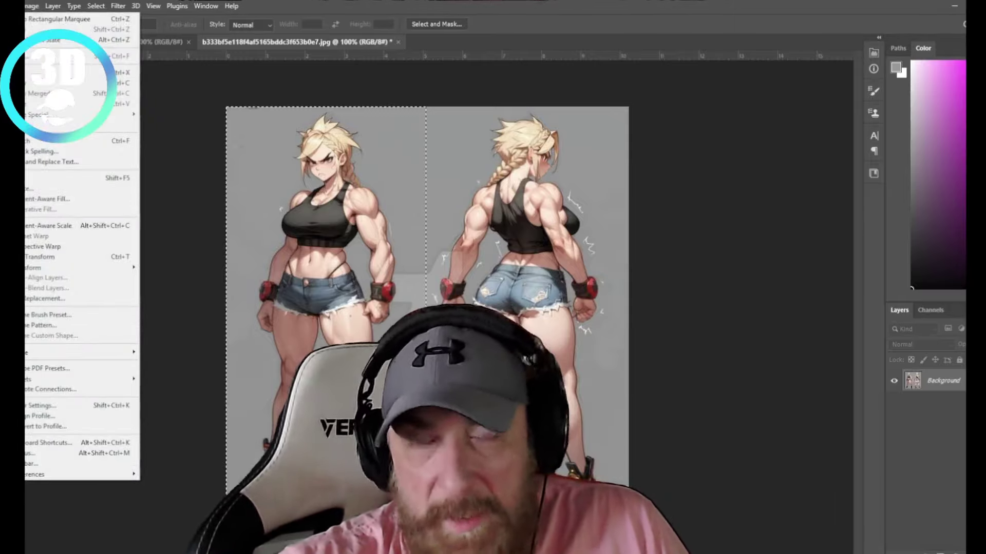
left_click(31, 82)
key("ctrl+n")
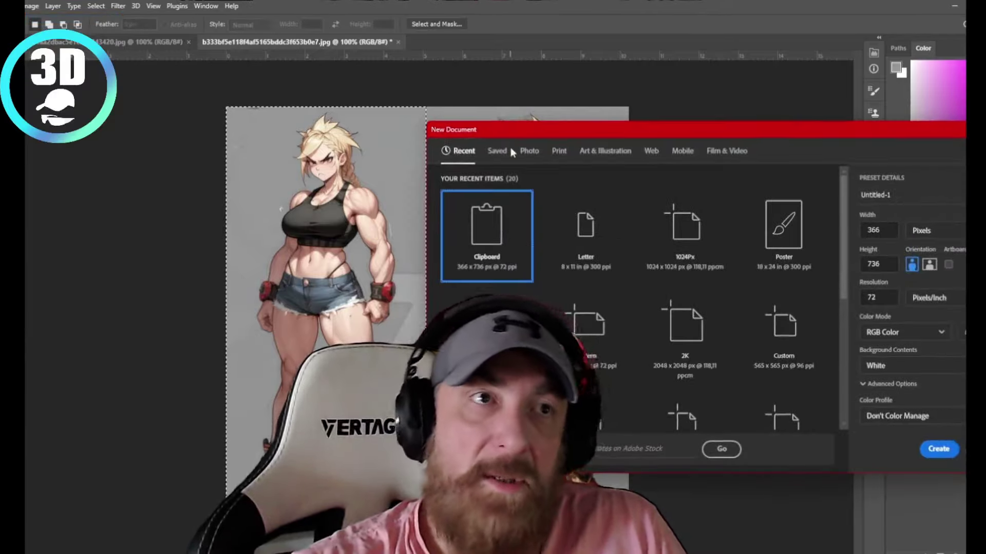
key("Return")
key("ctrl+v")
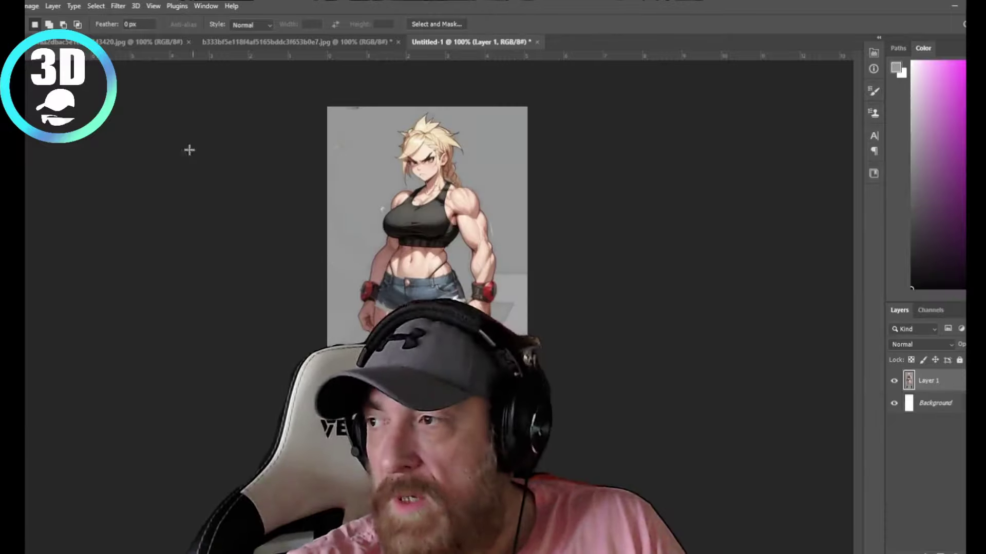
left_click(270, 41)
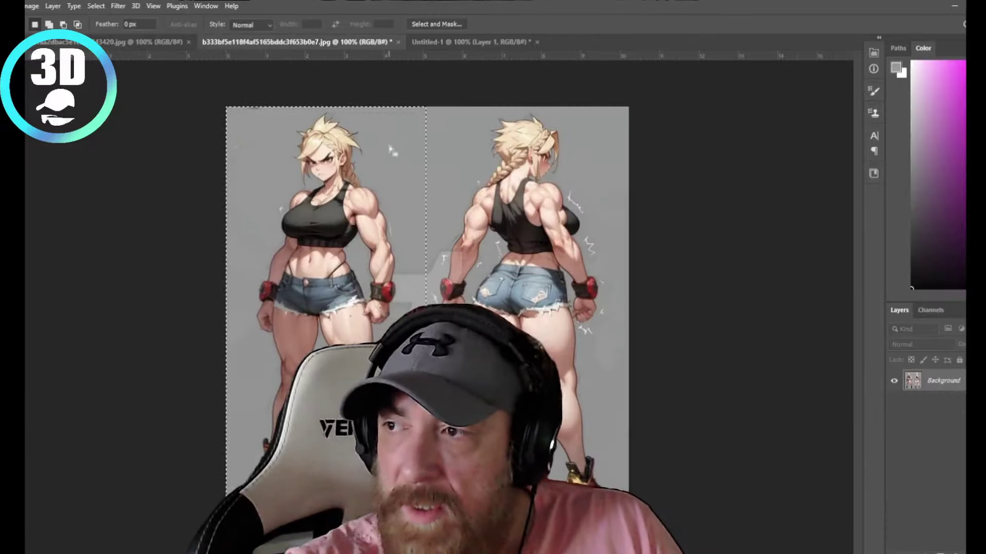
Step: Crop the blonde sheet to the back-view figure on its right half, then zoom in
left_click_drag(389, 146, 589, 149)
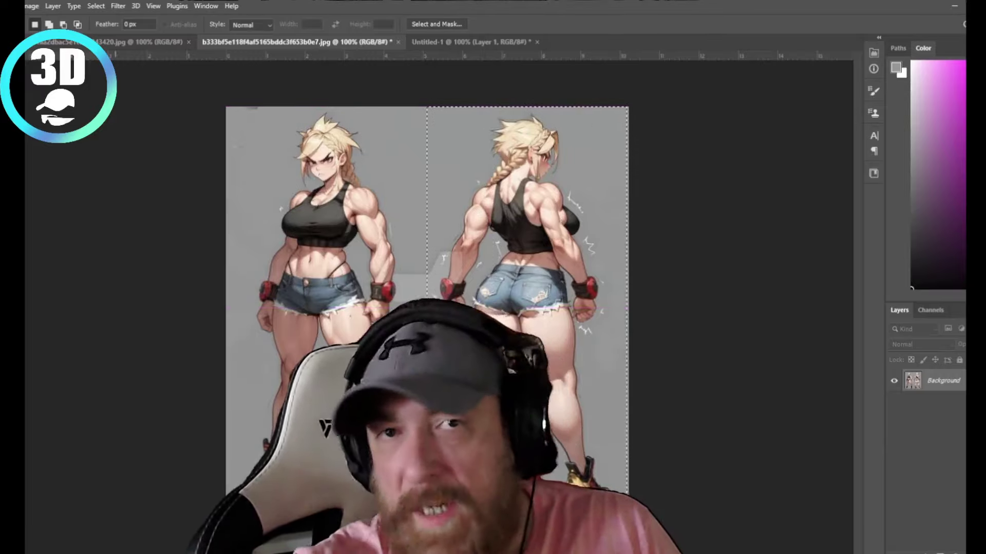
left_click(31, 6)
left_click(72, 120)
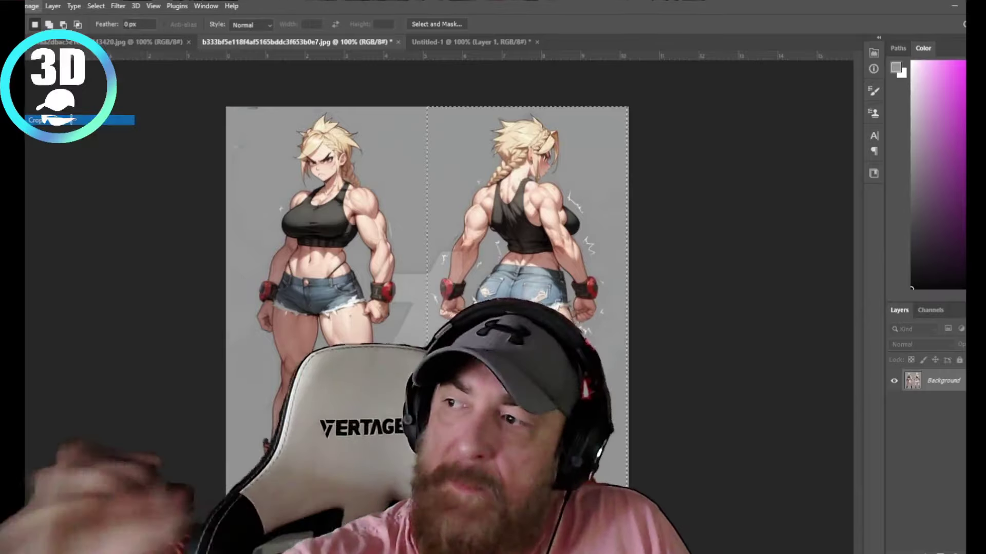
scroll(368, 208, "up", 3)
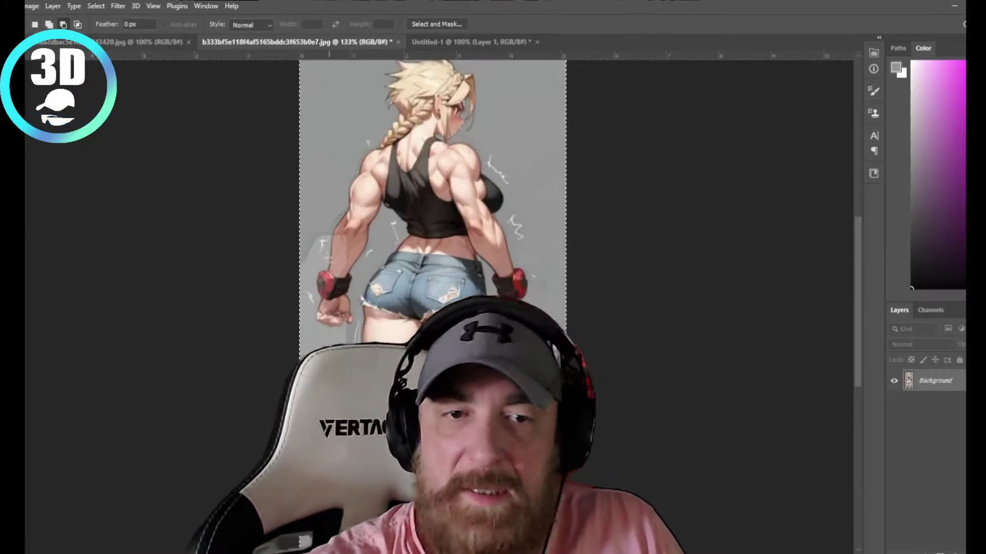
scroll(368, 207, "up", 2)
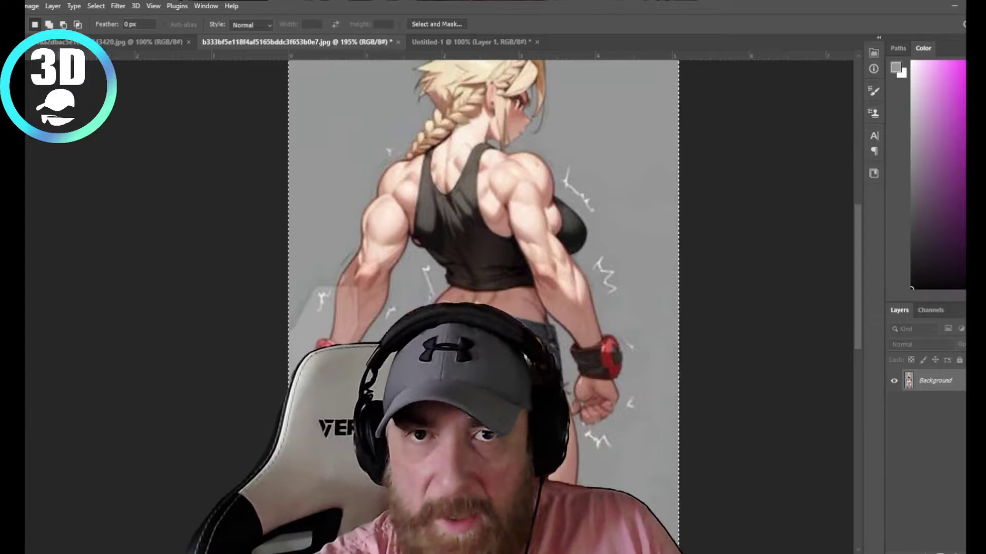
key("b")
right_click(601, 164)
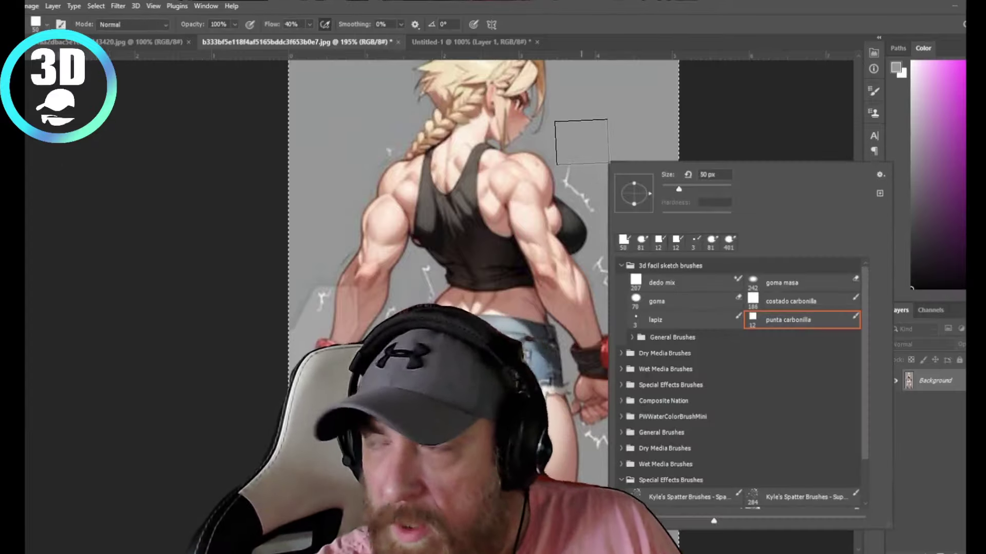
Step: Shrink the brush for detailed cleanup around the back-view figure
key("Escape")
key("bracketleft")
key("bracketleft")
key("bracketleft")
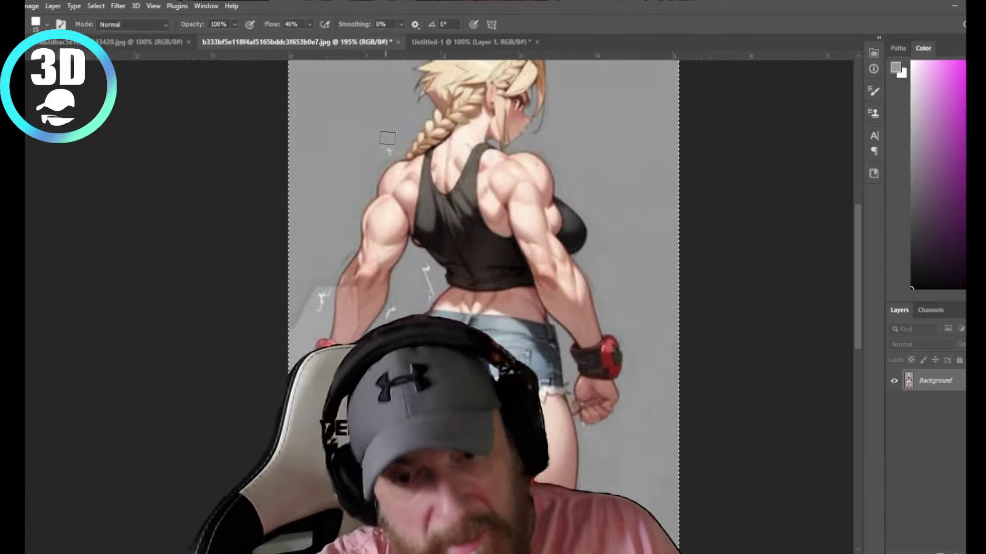
right_click(337, 198)
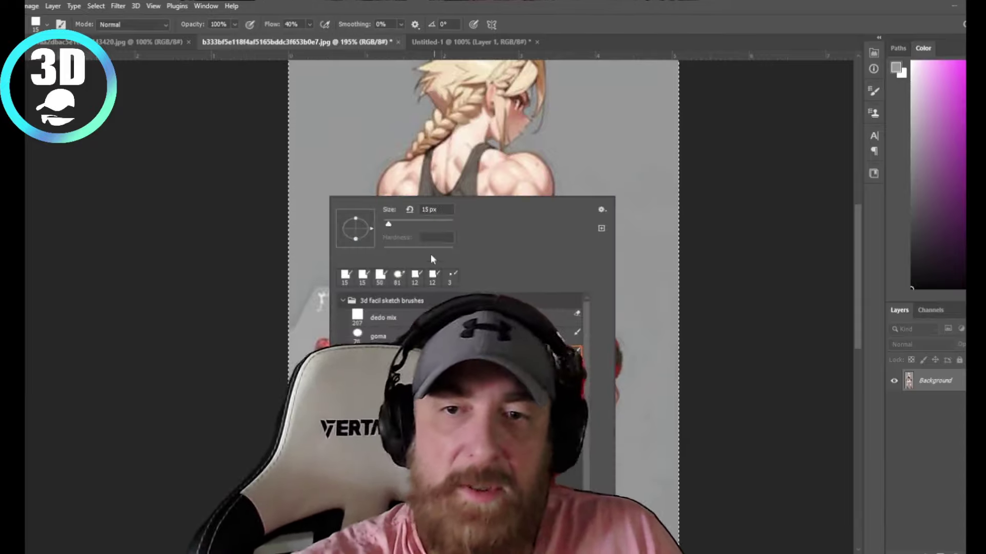
key("Return")
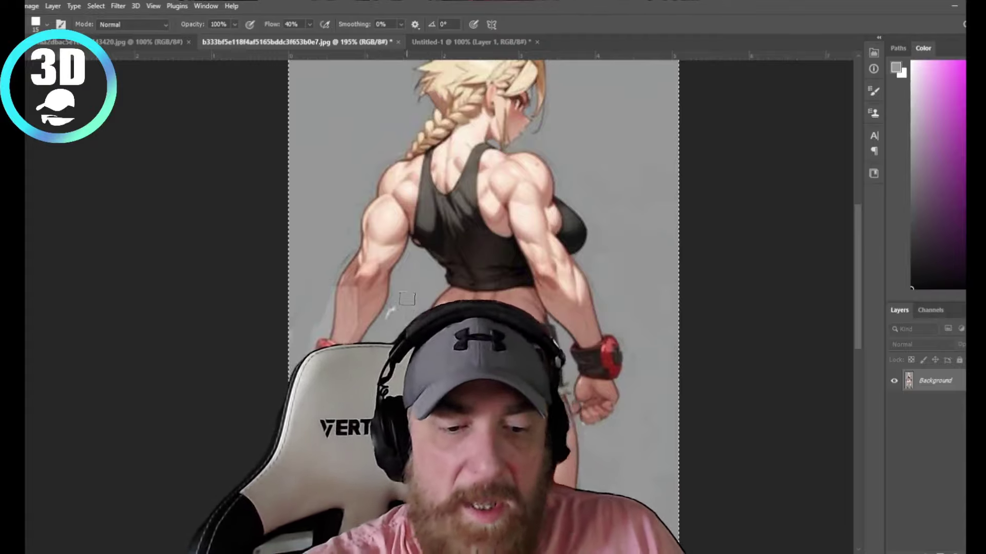
Step: With a finer brush, paint grey over the spark doodles around the hands, shorts and legs
scroll(359, 308, "up", 2)
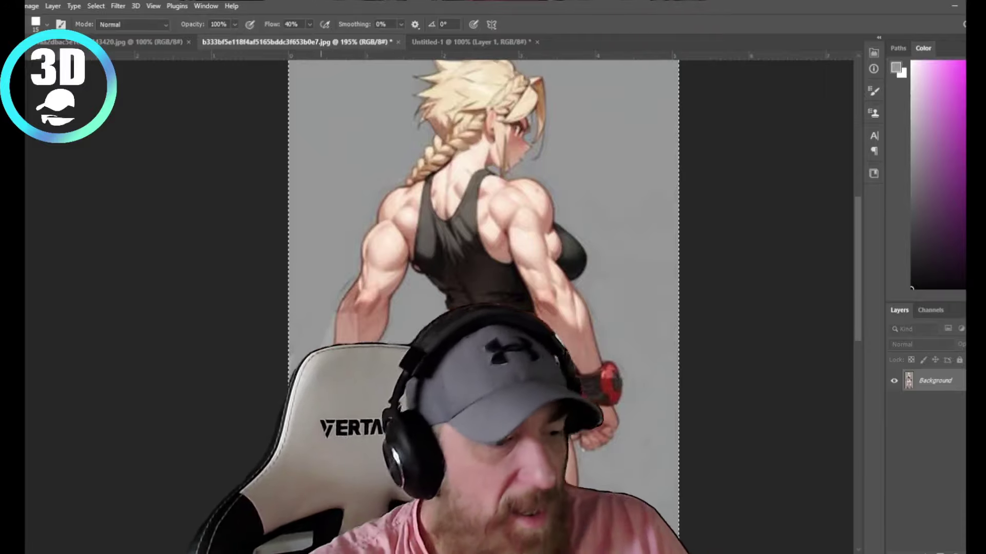
scroll(328, 308, "up", 2)
scroll(359, 256, "down", 2)
scroll(359, 257, "up", 3)
scroll(360, 257, "up", 2)
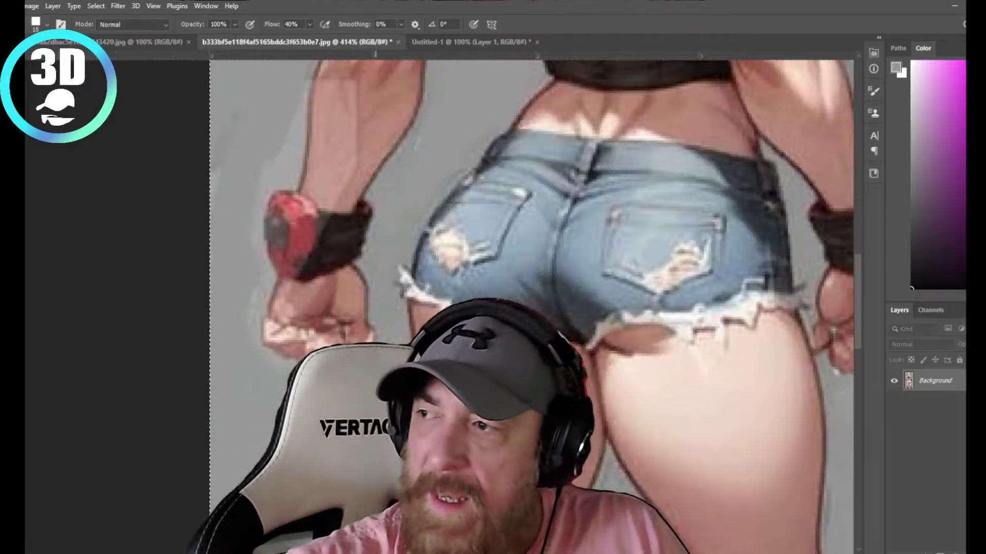
right_click(394, 198)
double_click(395, 342)
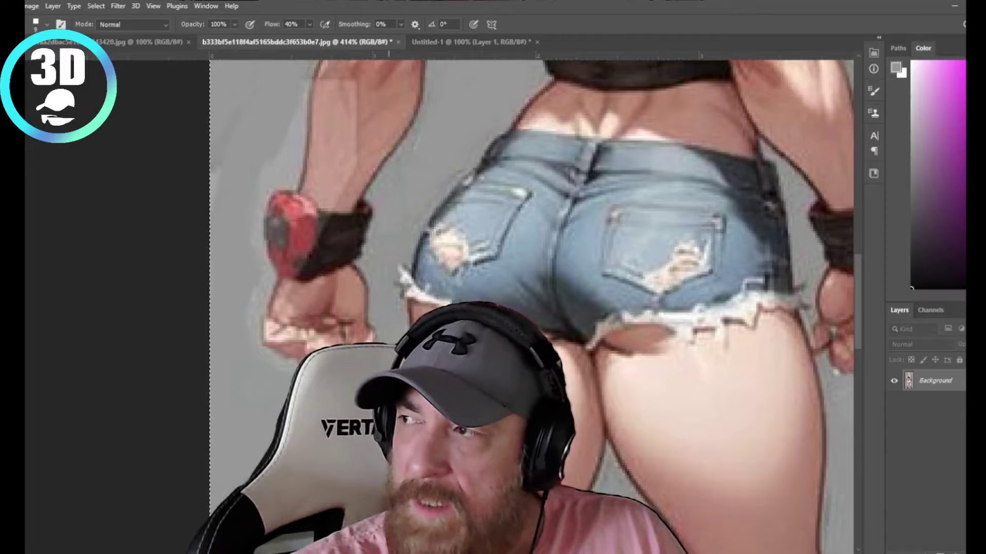
scroll(514, 257, "down", 5)
scroll(513, 257, "up", 1)
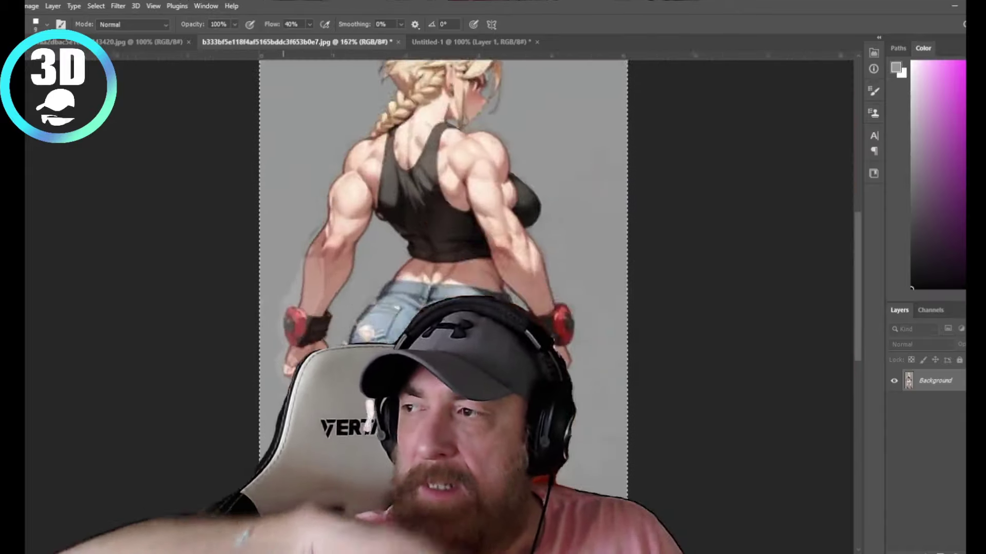
scroll(513, 257, "up", 4)
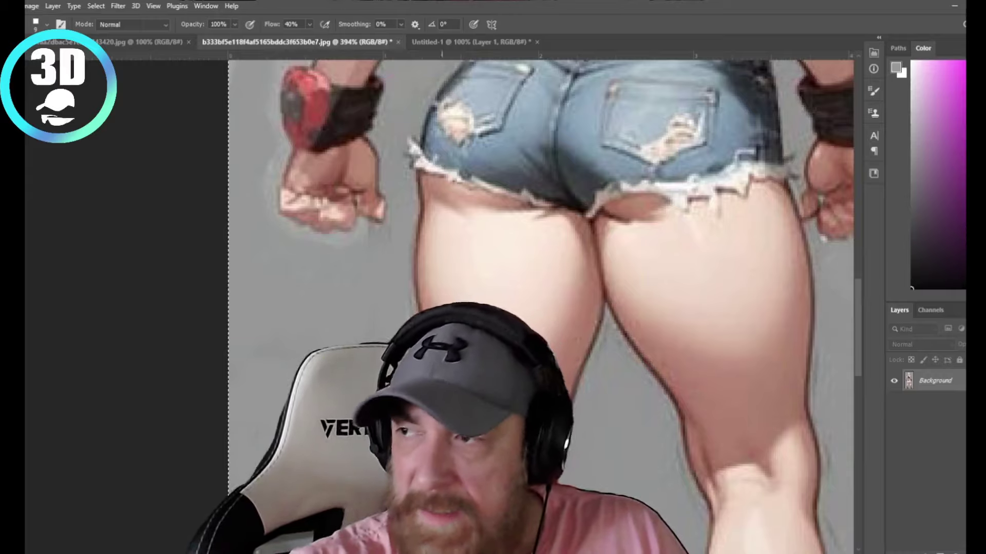
scroll(564, 176, "down", 5)
scroll(563, 176, "down", 3)
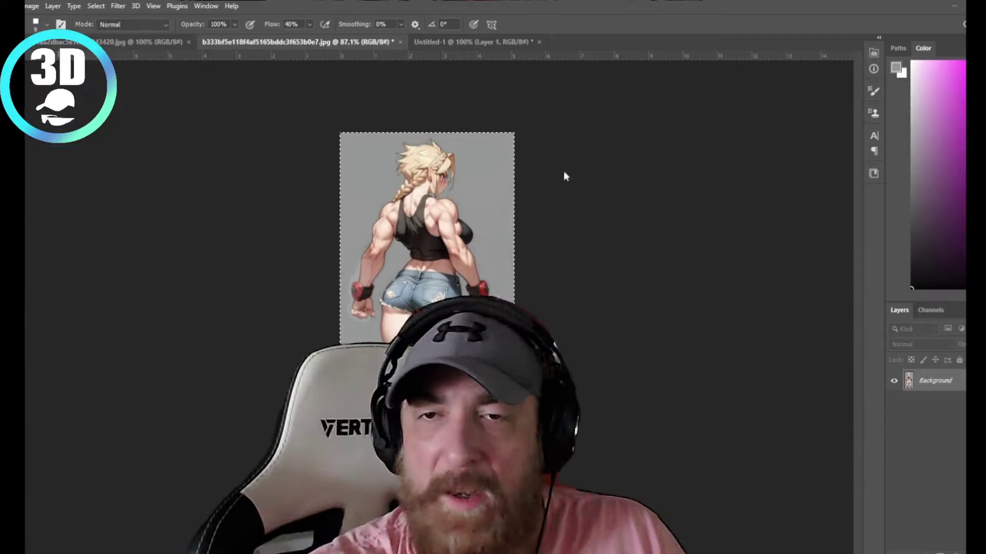
Step: Save the retouched back view as JPEG named '1' with default JPEG quality
key("ctrl+shift+s")
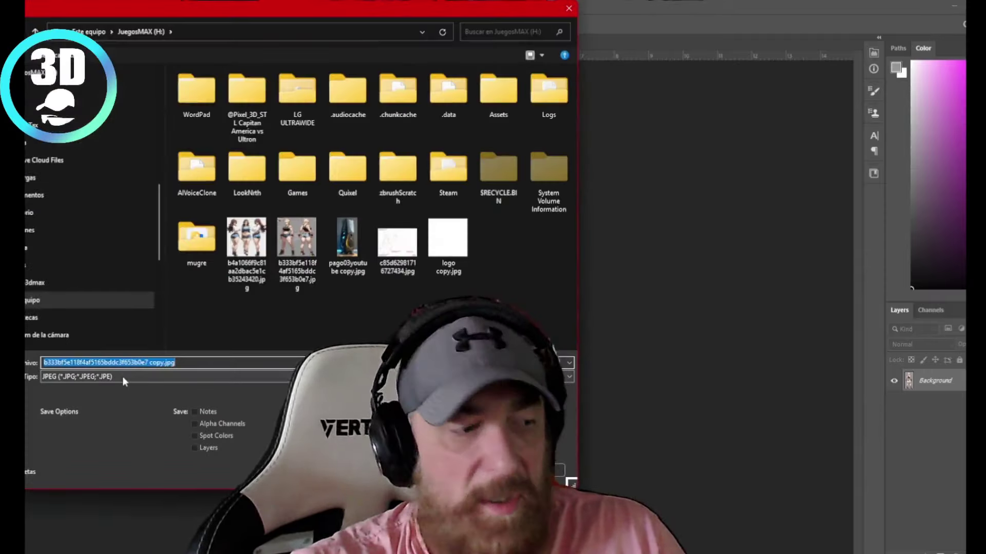
type("1")
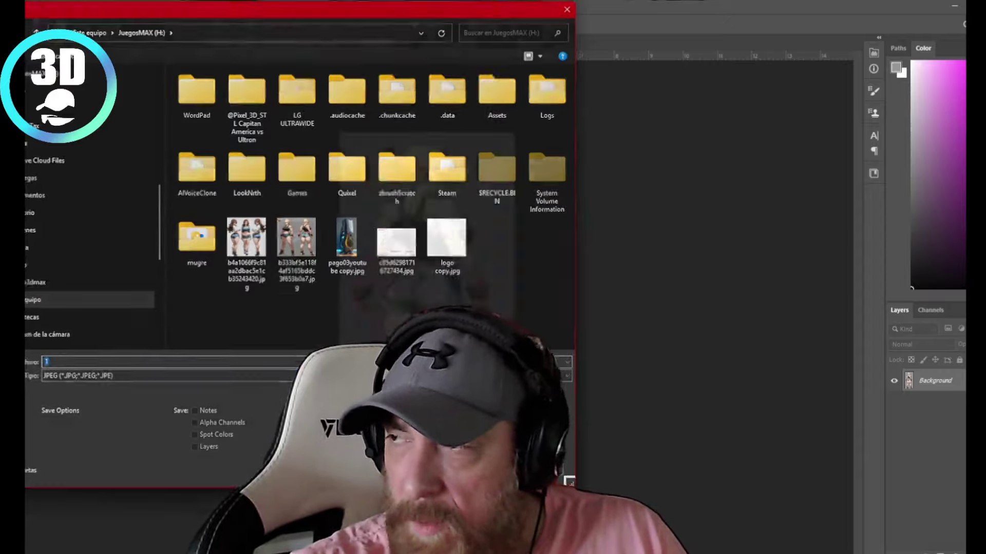
key("Return")
left_click(624, 200)
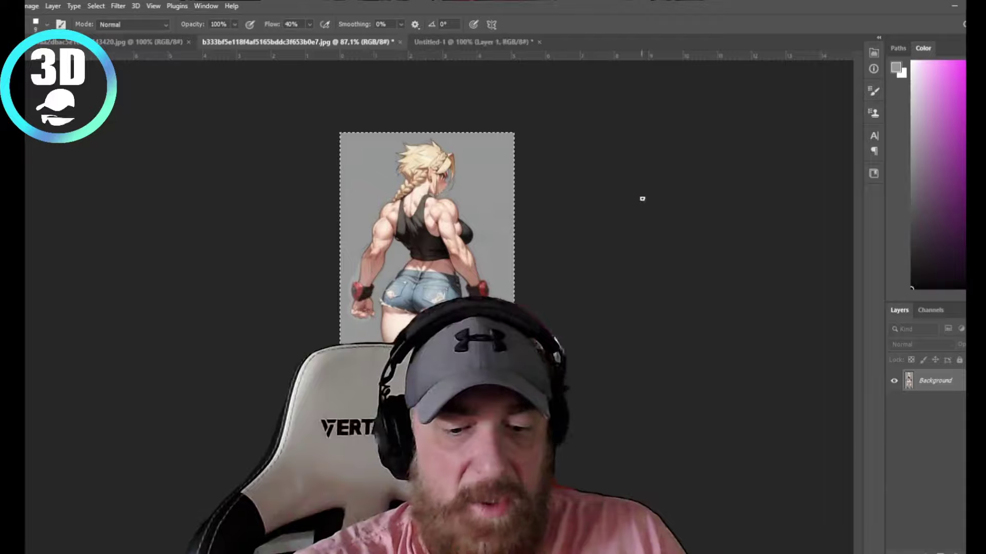
Step: In Untitled-1, brush grey over the light patch beside the arm, then review the figure
left_click(478, 42)
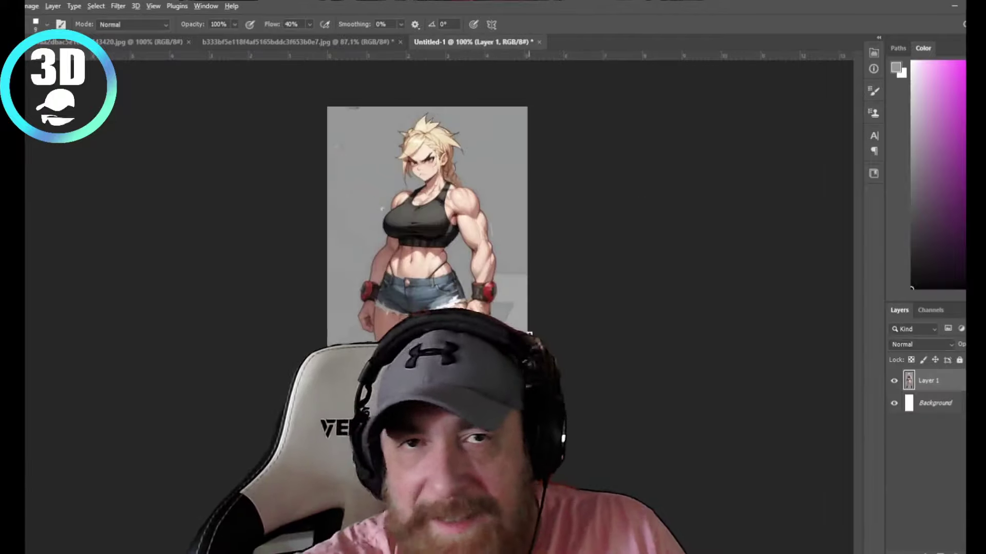
scroll(508, 323, "up", 5)
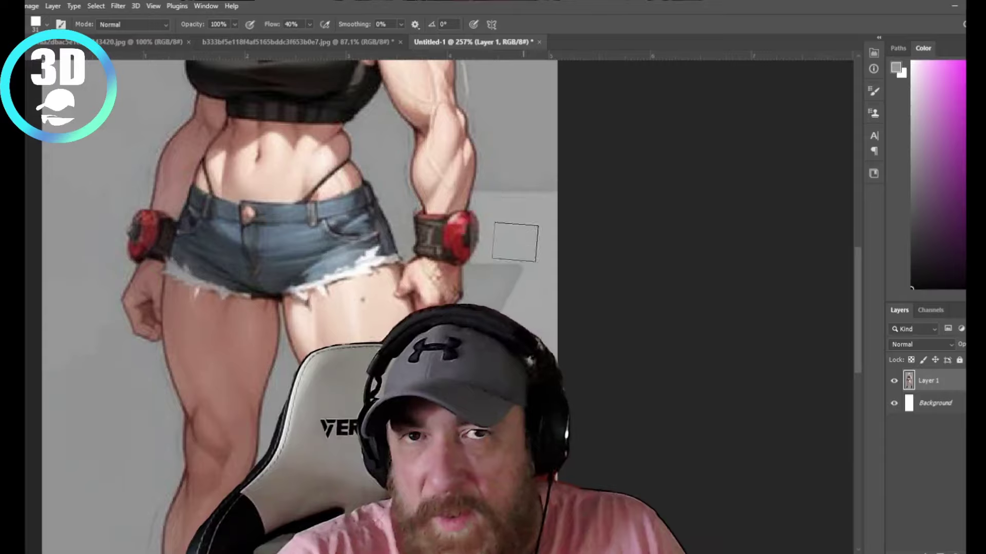
left_click_drag(534, 201, 508, 257)
left_click_drag(508, 216, 544, 252)
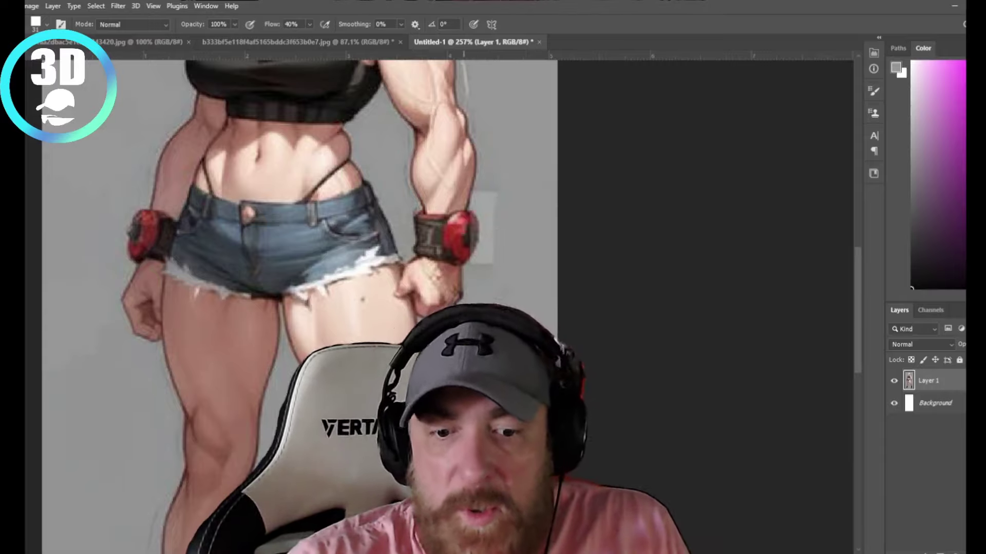
key("bracketleft")
key("bracketleft")
key("bracketleft")
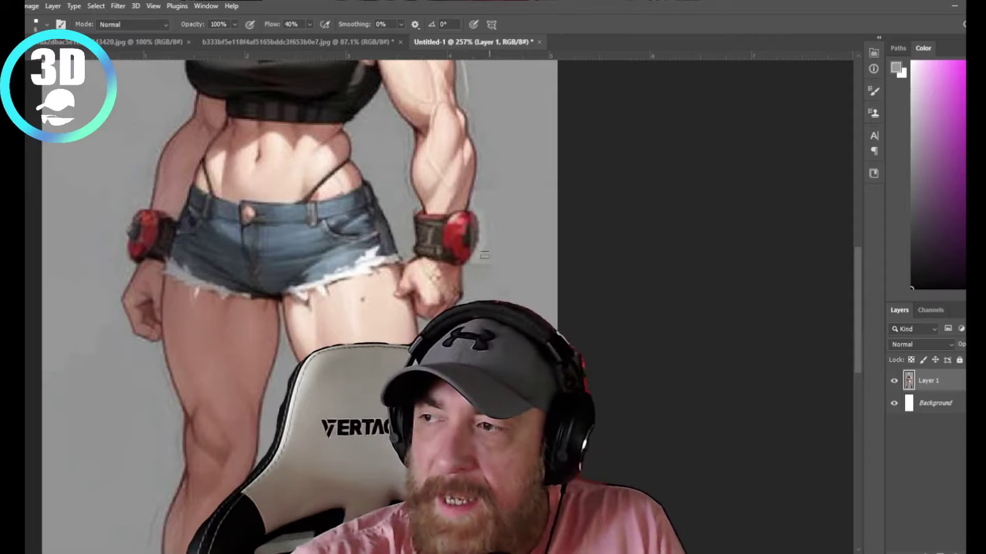
left_click_drag(495, 243, 503, 253)
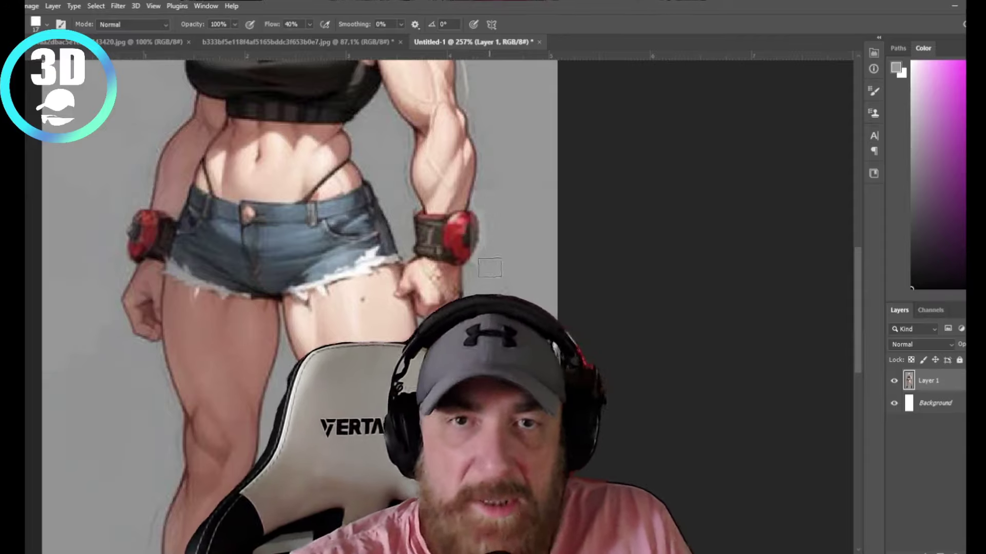
key("ctrl+1")
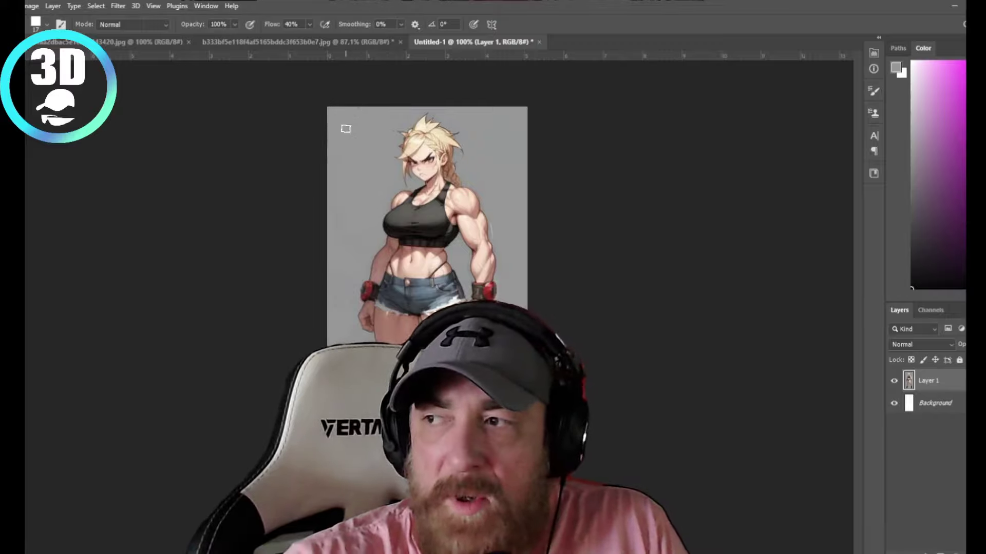
scroll(514, 198, "up", 2)
scroll(530, 164, "up", 2)
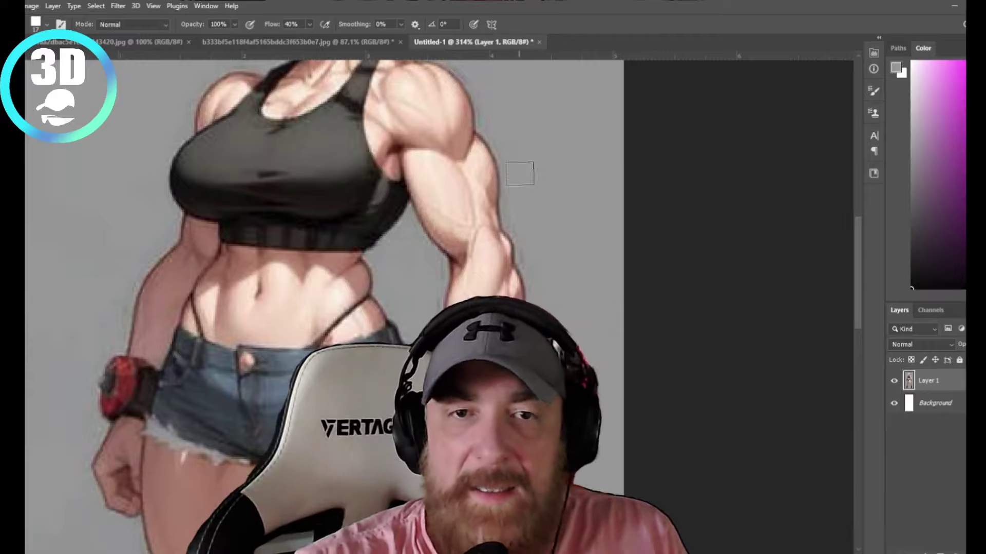
scroll(523, 225, "down", 3)
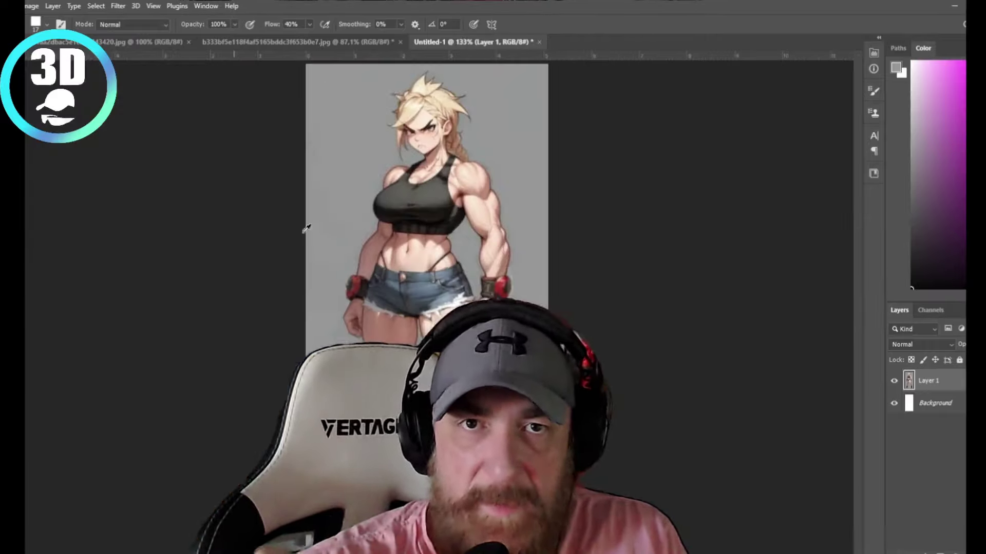
Step: Save the image as a JPEG copy on the JuegosMAX drive with default quality
left_click(540, 42)
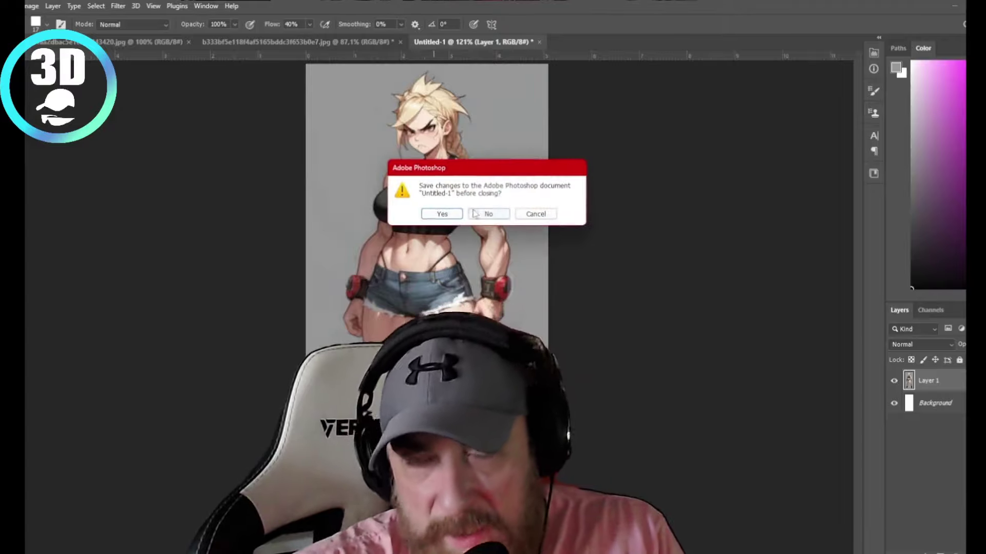
left_click(488, 213)
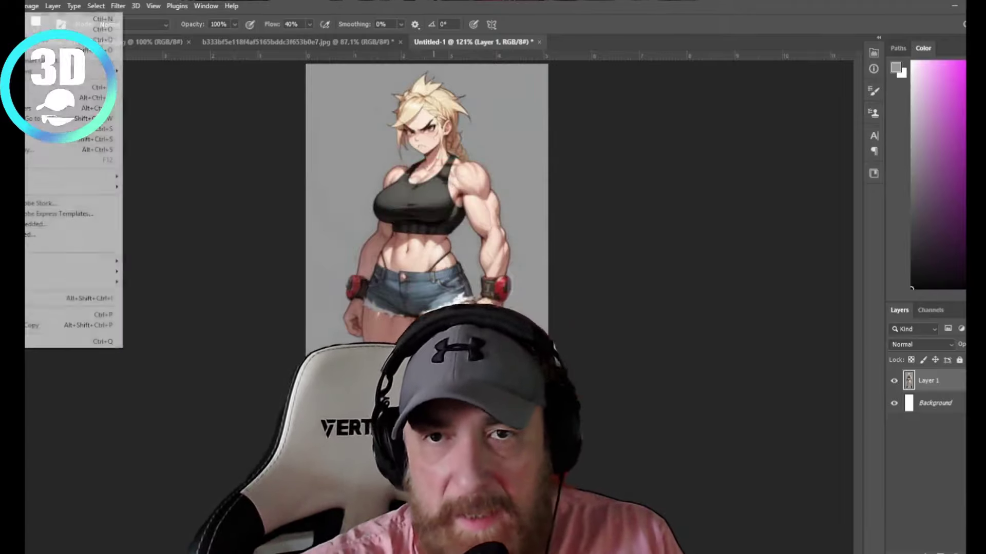
left_click(53, 154)
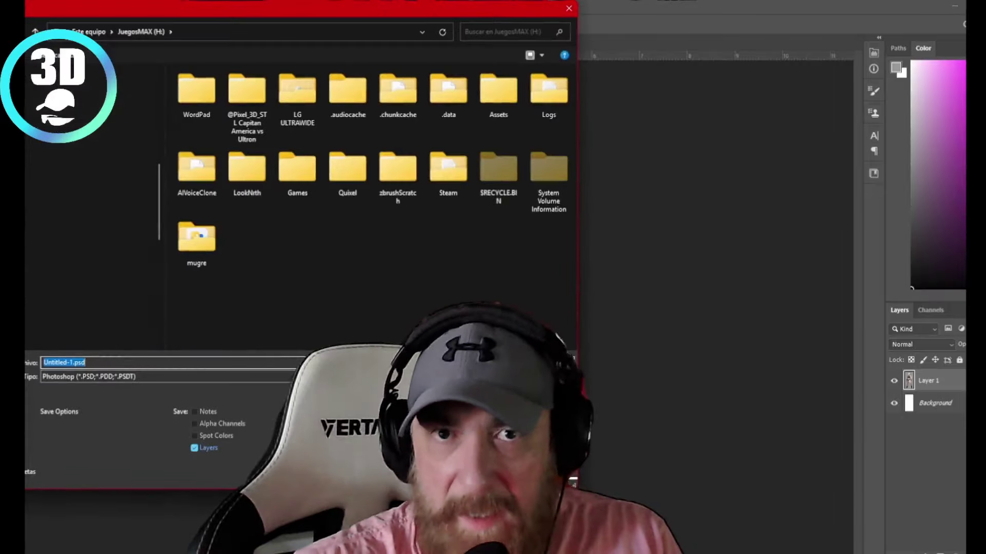
left_click(154, 377)
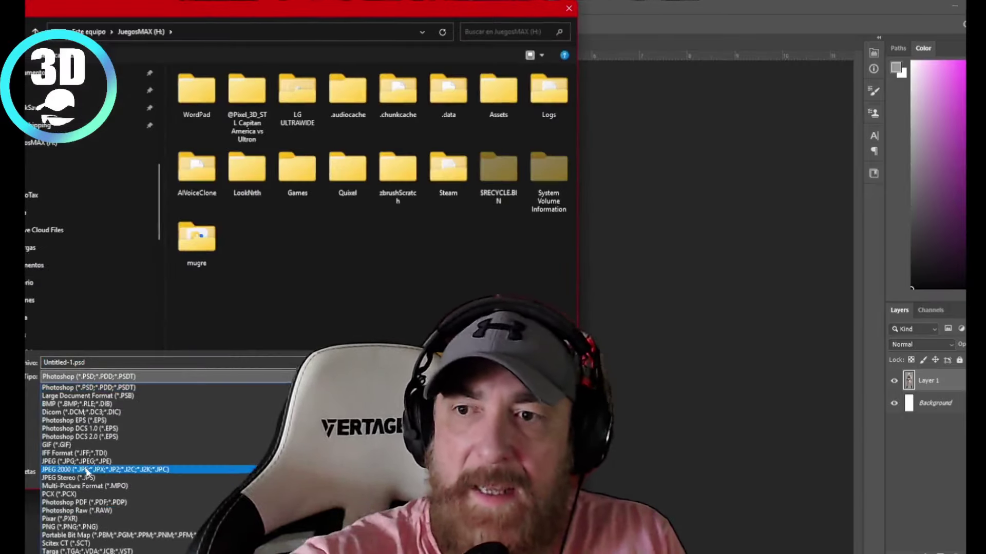
left_click(128, 526)
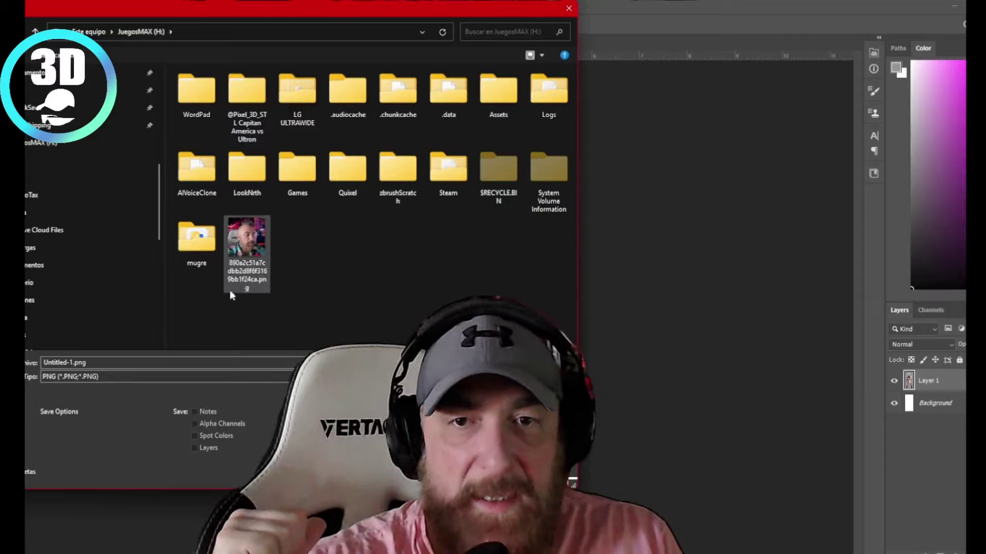
left_click(96, 377)
left_click(94, 469)
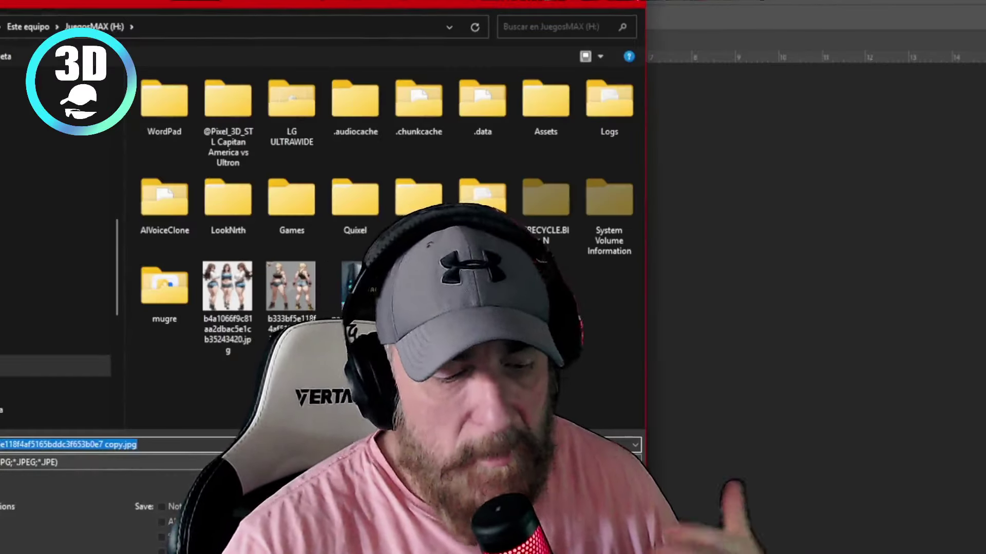
key("BackSpace")
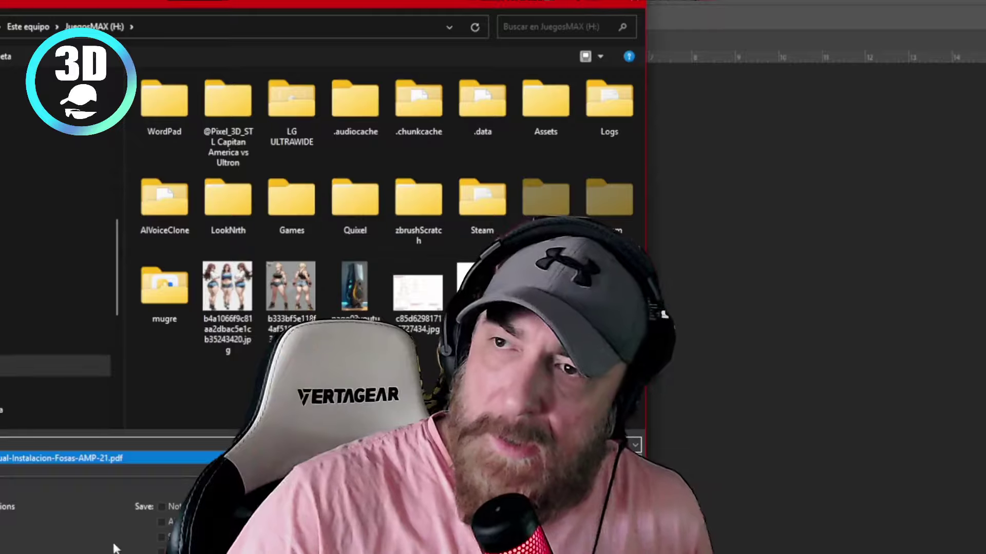
key("Return")
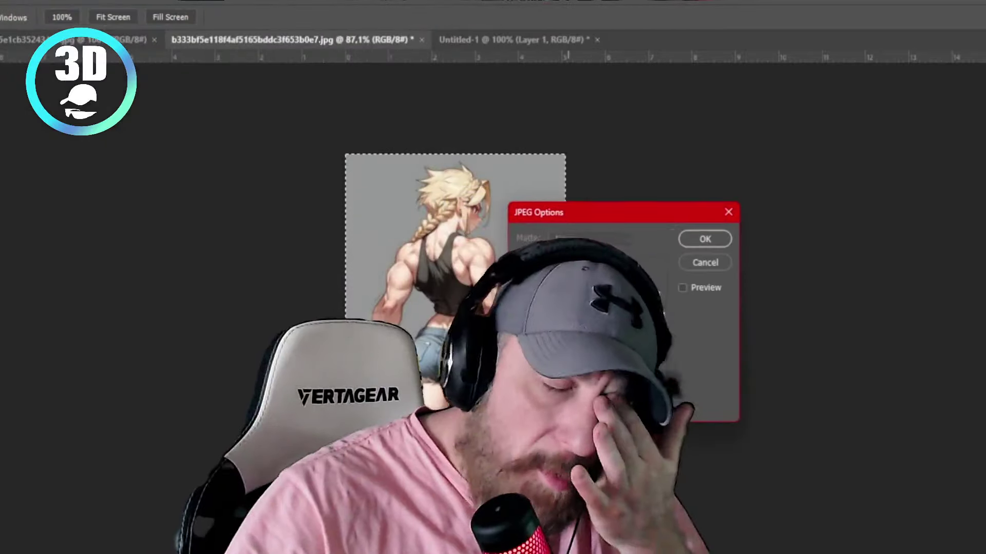
left_click(704, 238)
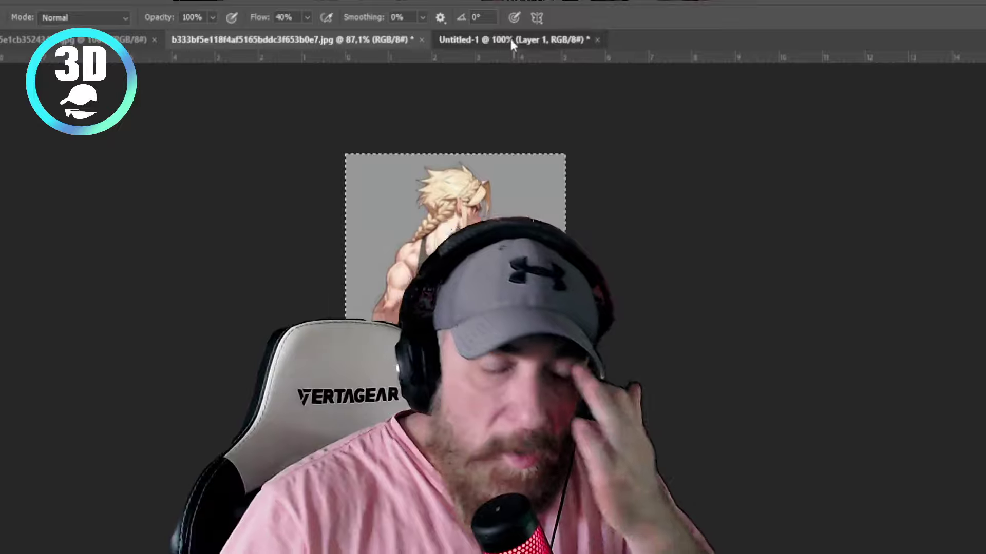
Step: Bring up Untitled-1 and zoom around the torso, arms and shorts to inspect the retouching
left_click(511, 39)
scroll(600, 402, "up", 3)
scroll(601, 403, "up", 3)
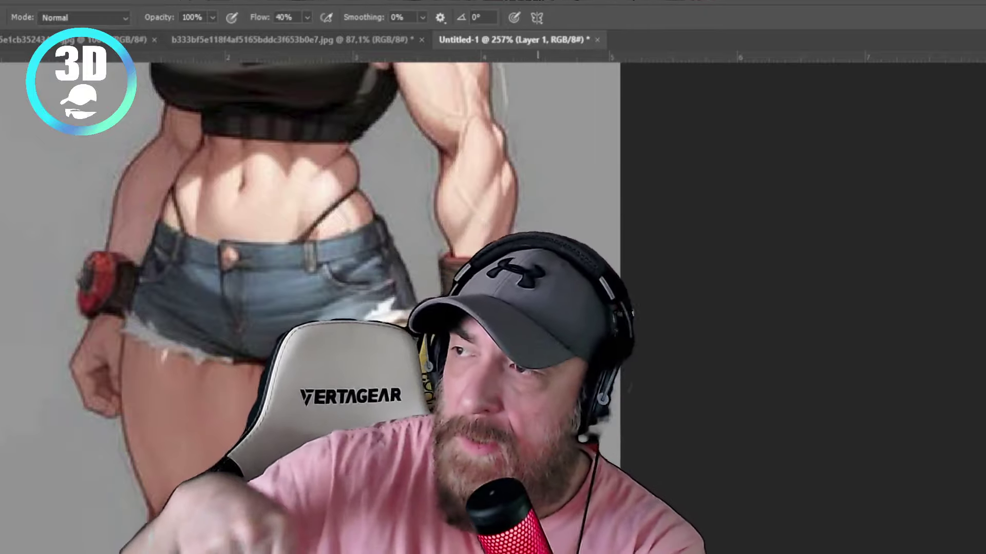
key("ctrl+minus")
key("ctrl+minus")
key("ctrl+minus")
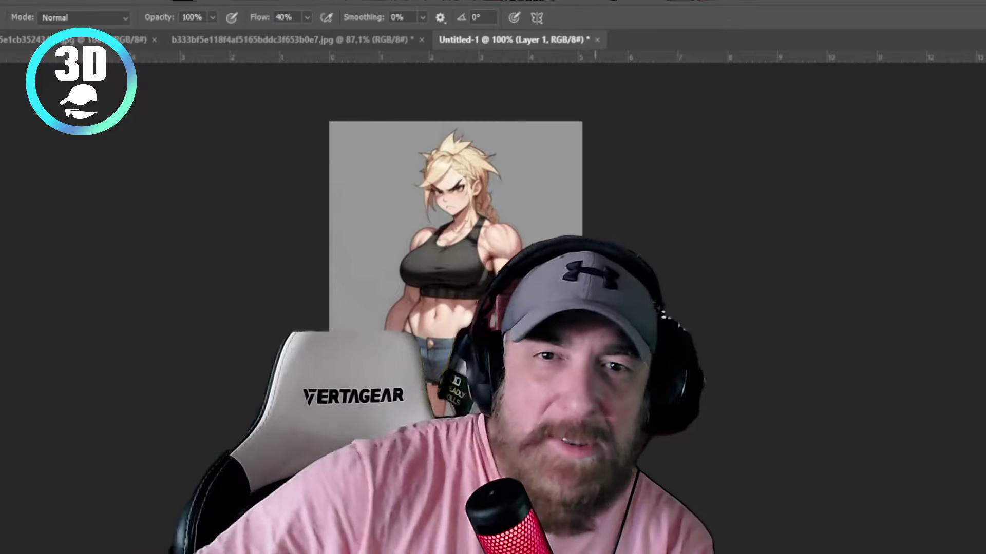
scroll(564, 231, "up", 5)
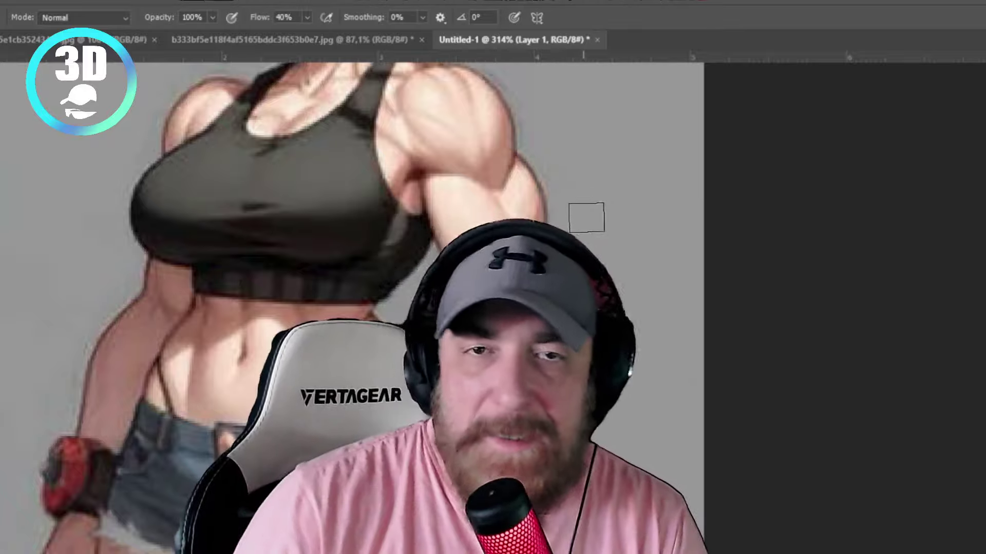
scroll(224, 412, "down", 4)
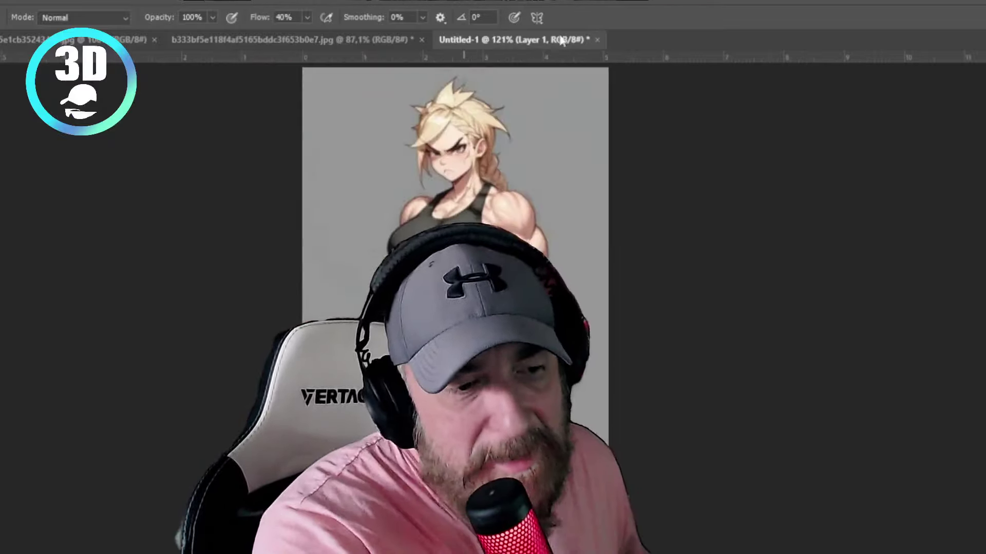
Step: Save the front view as JPEG, overwriting 1.jpg with default quality settings
left_click(597, 39)
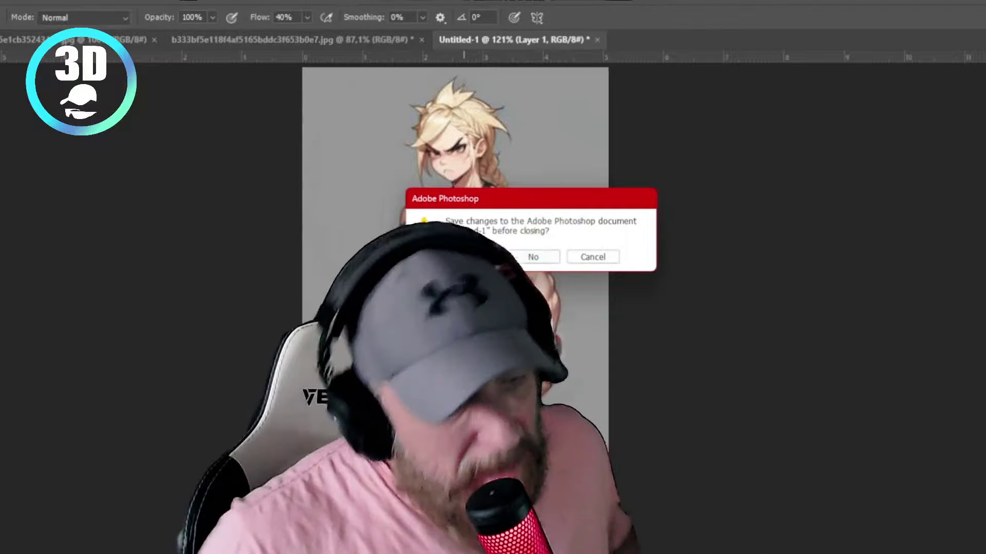
key("Escape")
left_click(11, 1)
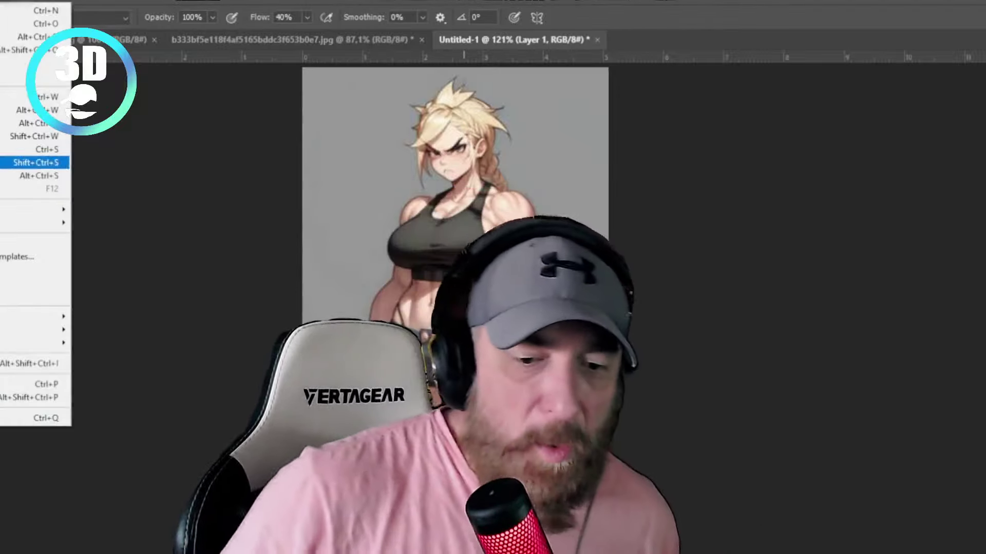
left_click(31, 163)
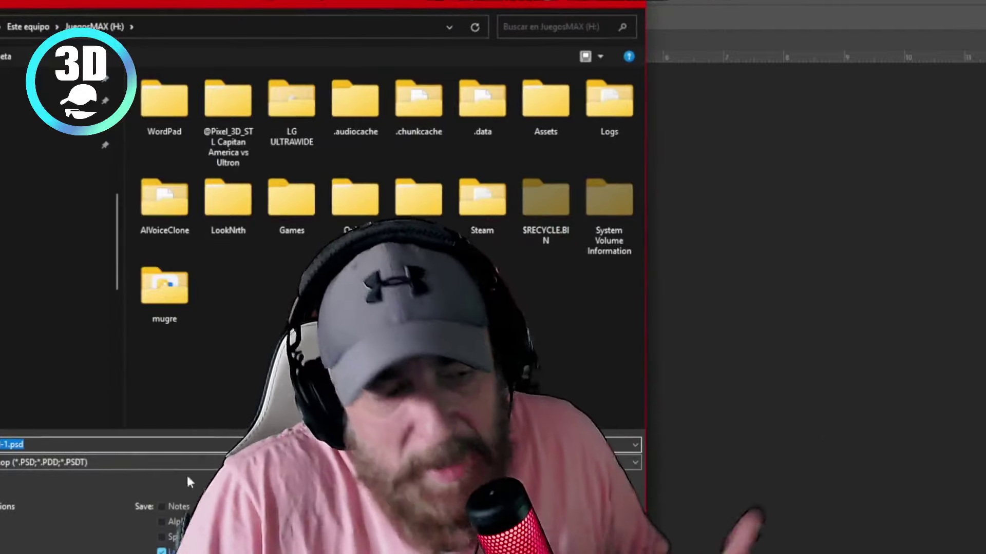
left_click(129, 461)
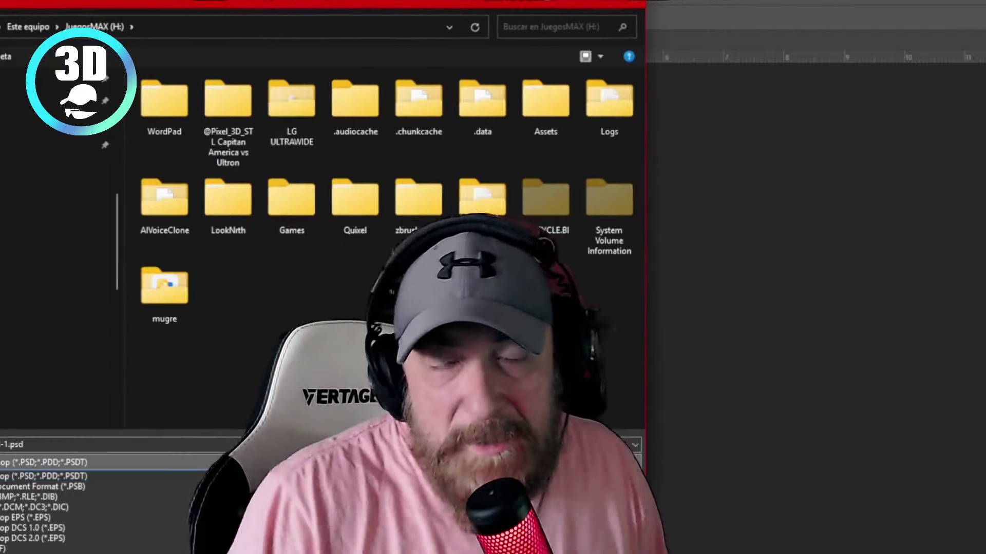
left_click(31, 548)
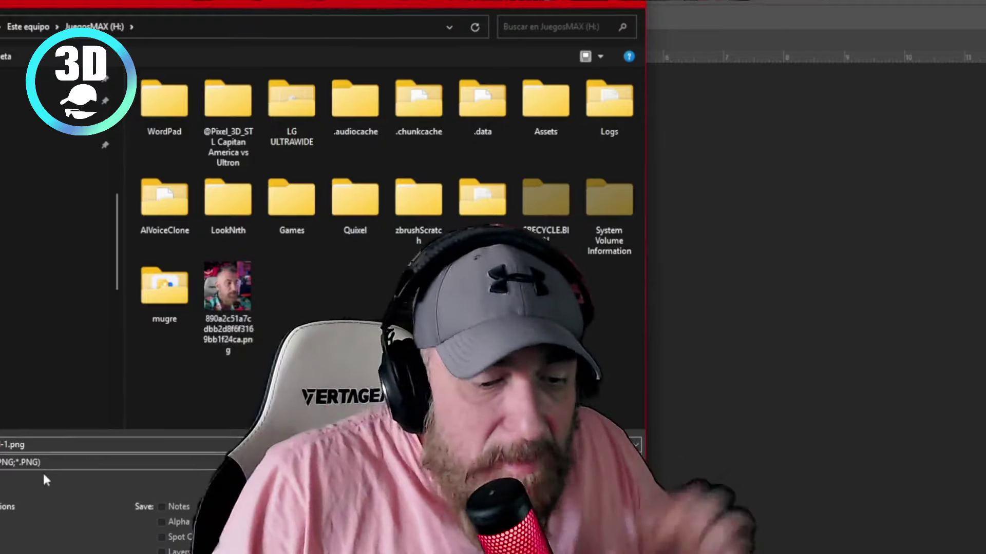
left_click(38, 462)
left_click(30, 538)
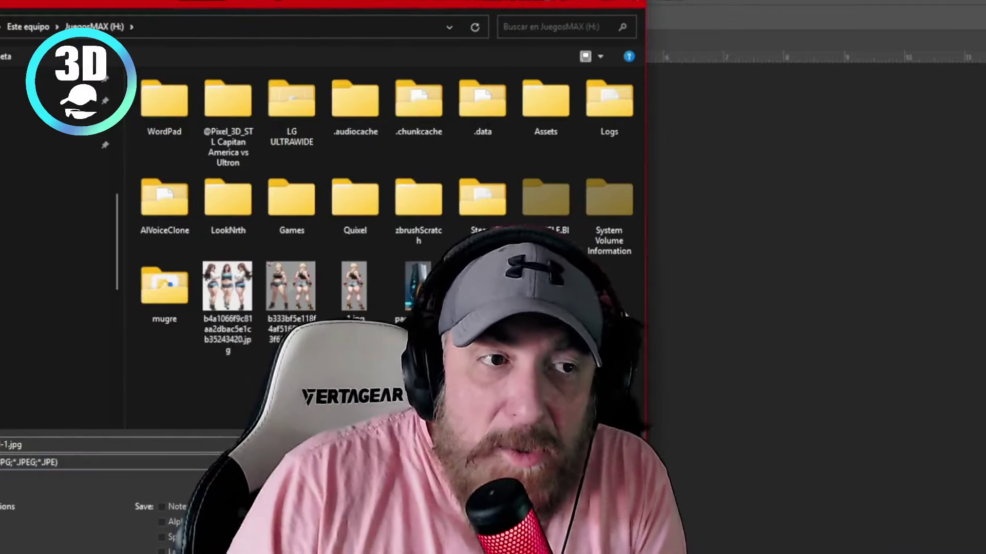
left_click(354, 287)
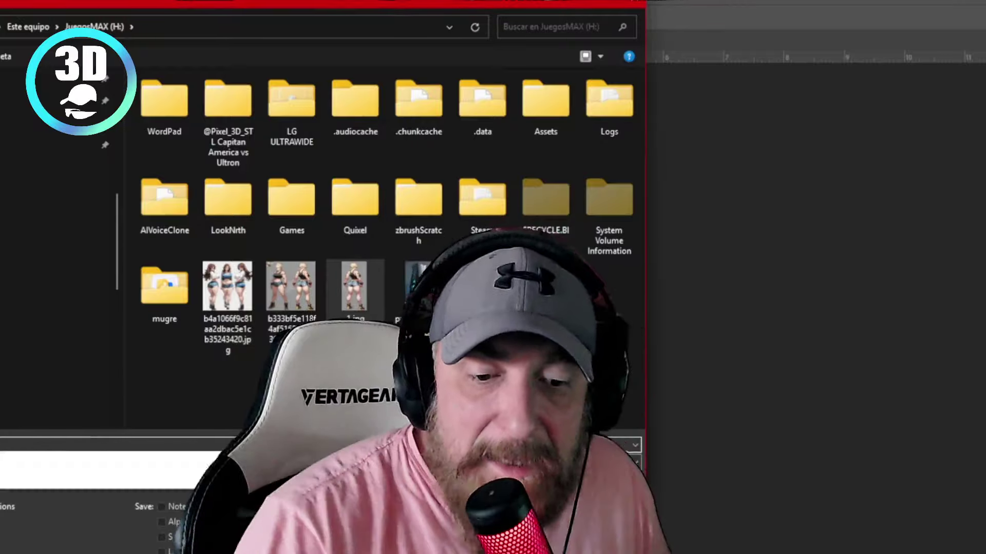
key("Return")
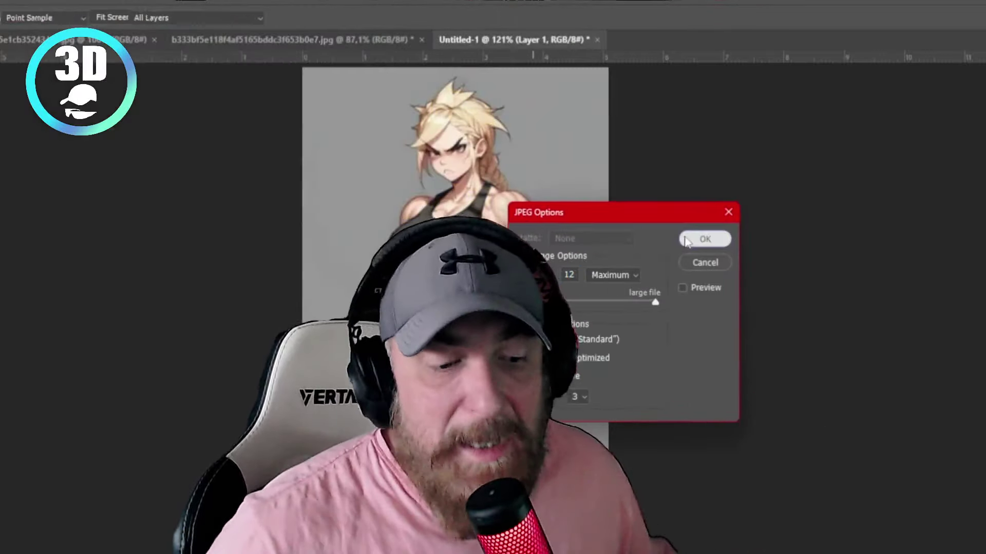
left_click(686, 241)
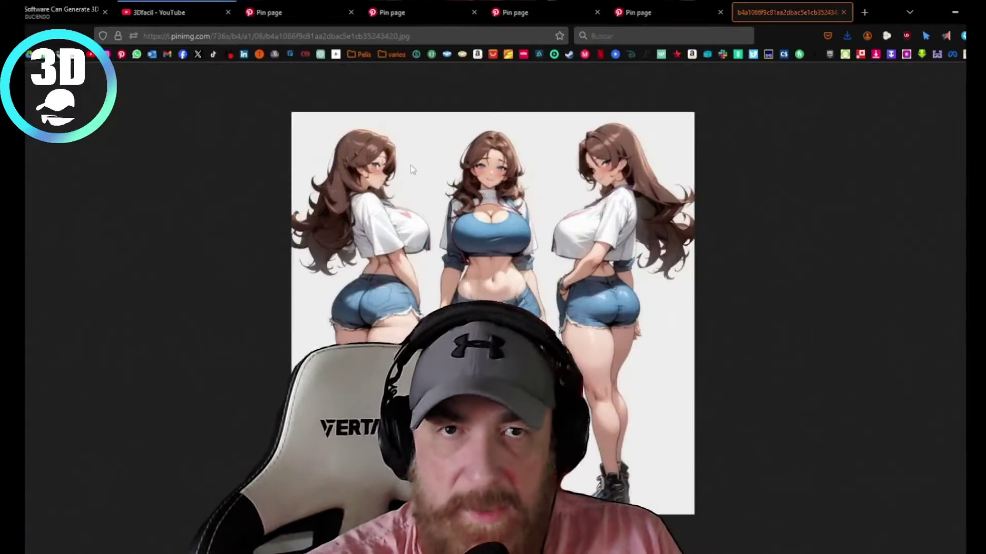
Step: Save the brunette three-view sheet from Firefox with Guardar imagen como, then return to Photoshop
right_click(499, 216)
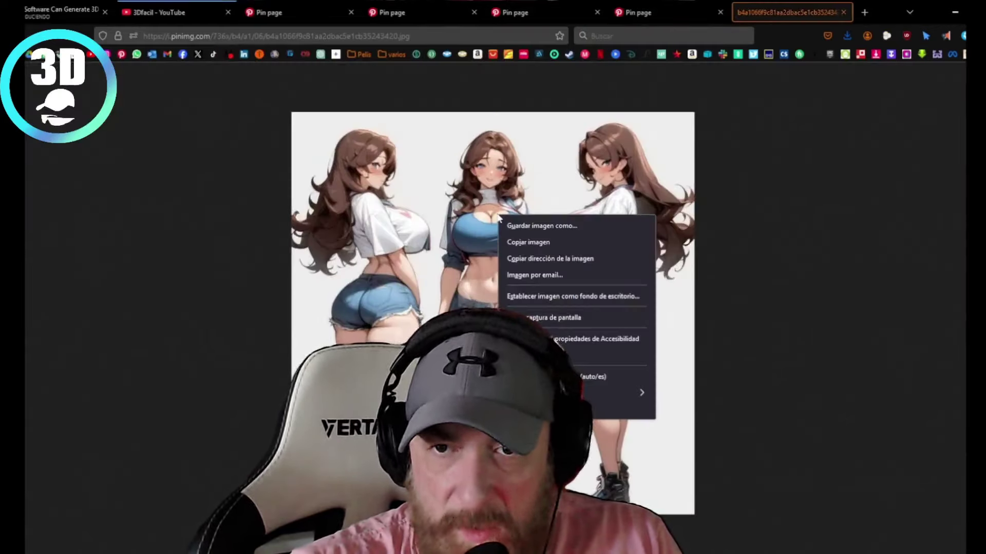
left_click(542, 226)
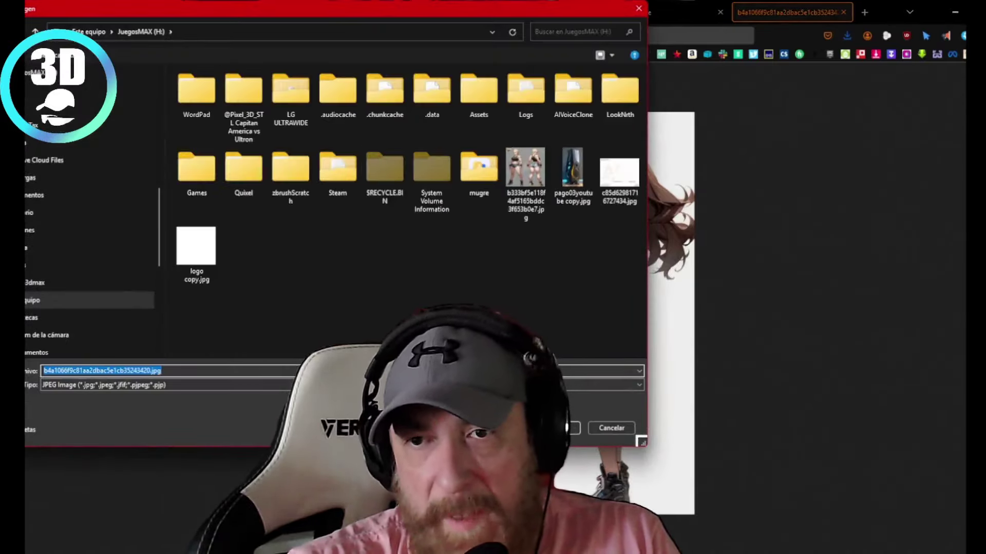
key("Return")
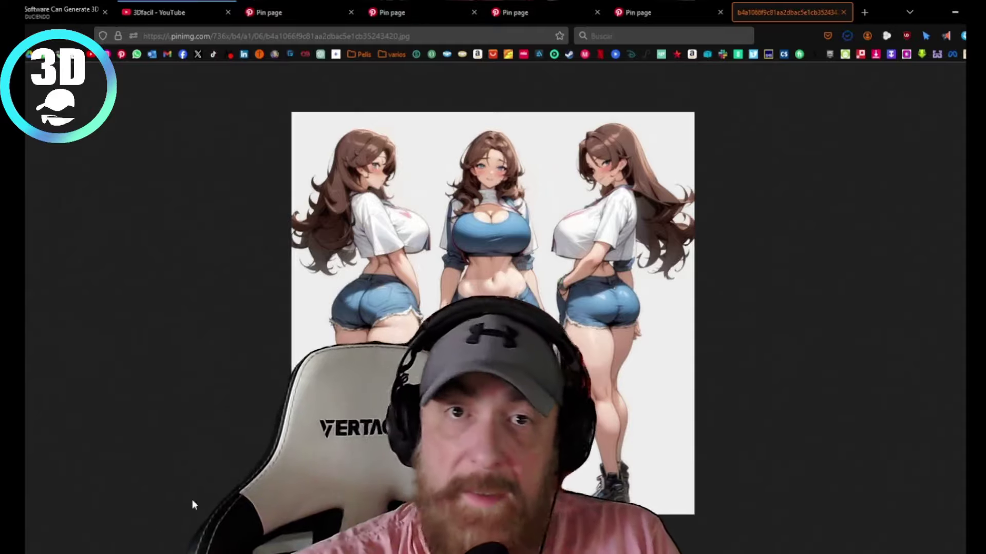
left_click(167, 534)
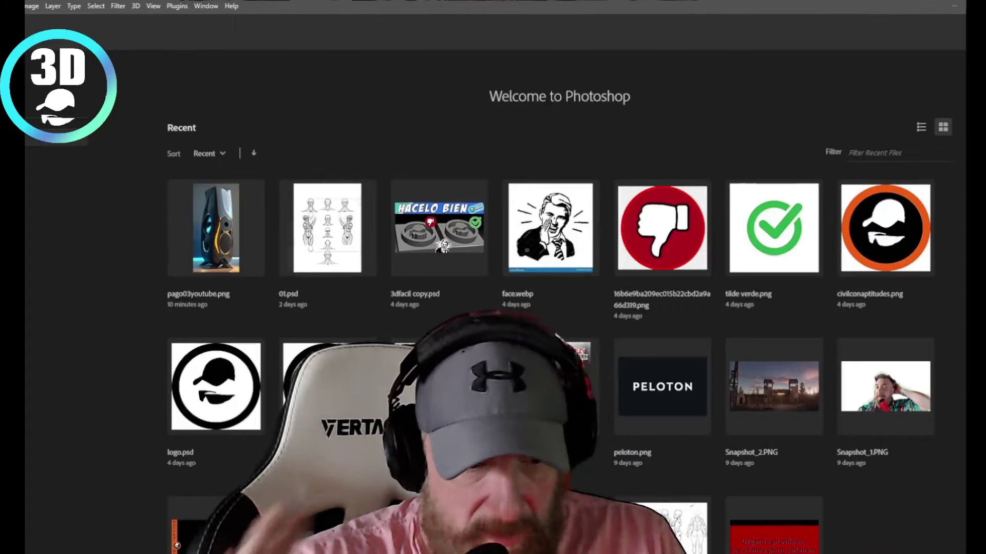
Step: Open the brown-haired and blonde character sheet JPGs together and check each tab
key("ctrl+o")
left_click(244, 252)
left_click(345, 251, "ctrl")
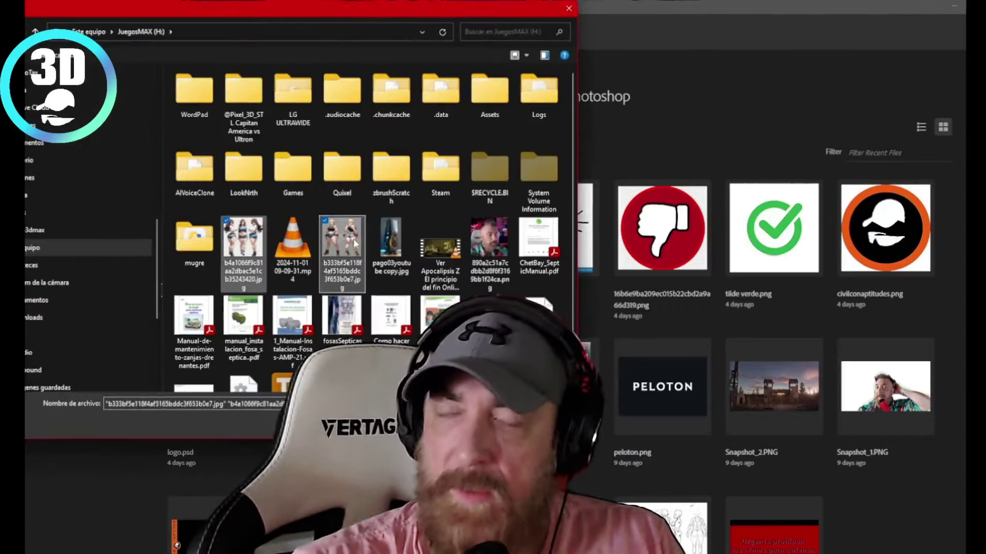
key("Return")
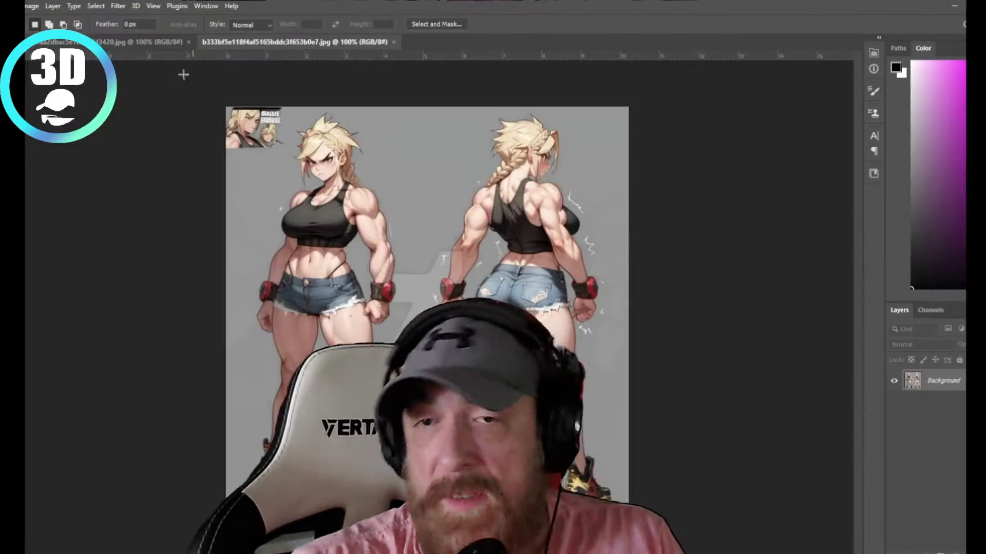
left_click(160, 43)
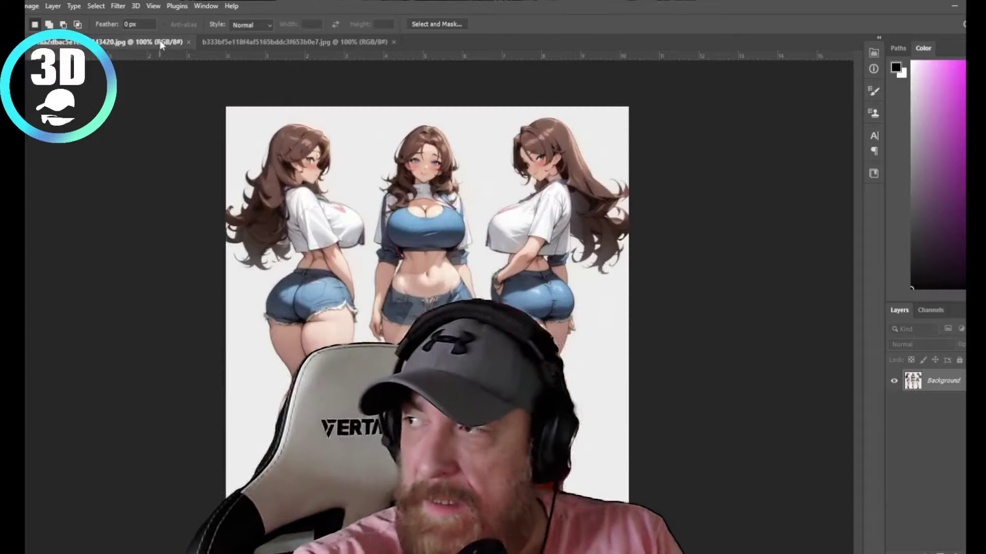
left_click(213, 41)
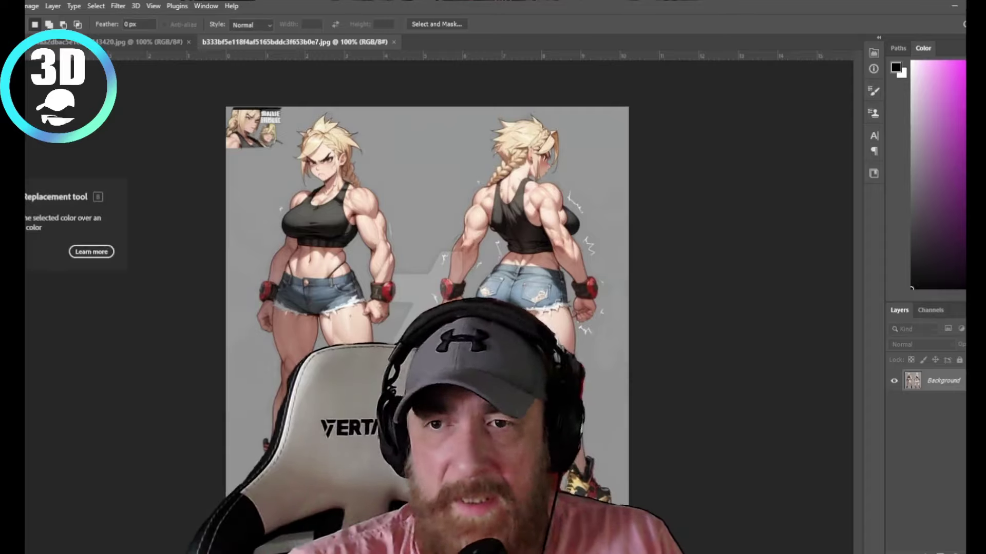
key("b")
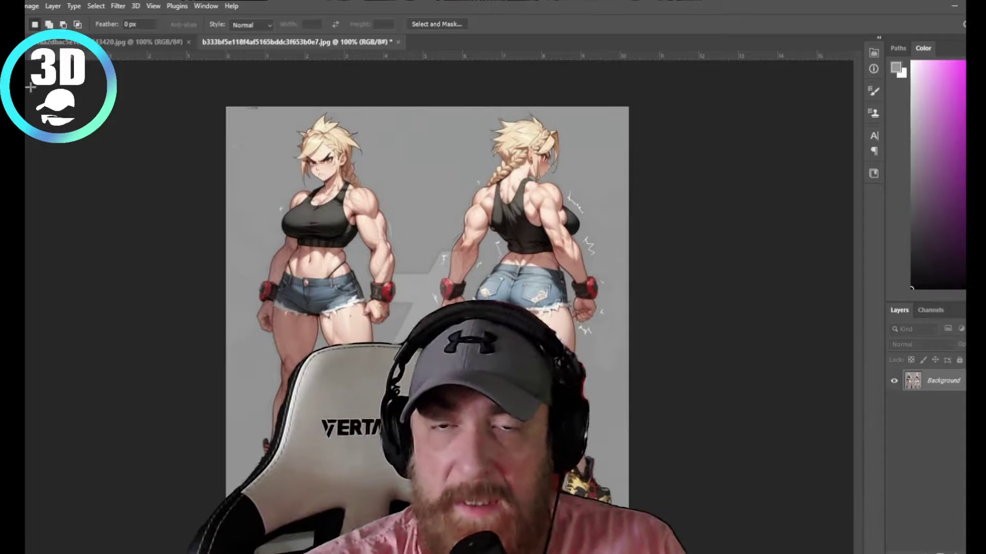
Step: Copy the blonde front view and paste it into a new clipboard-sized document
left_click(33, 6)
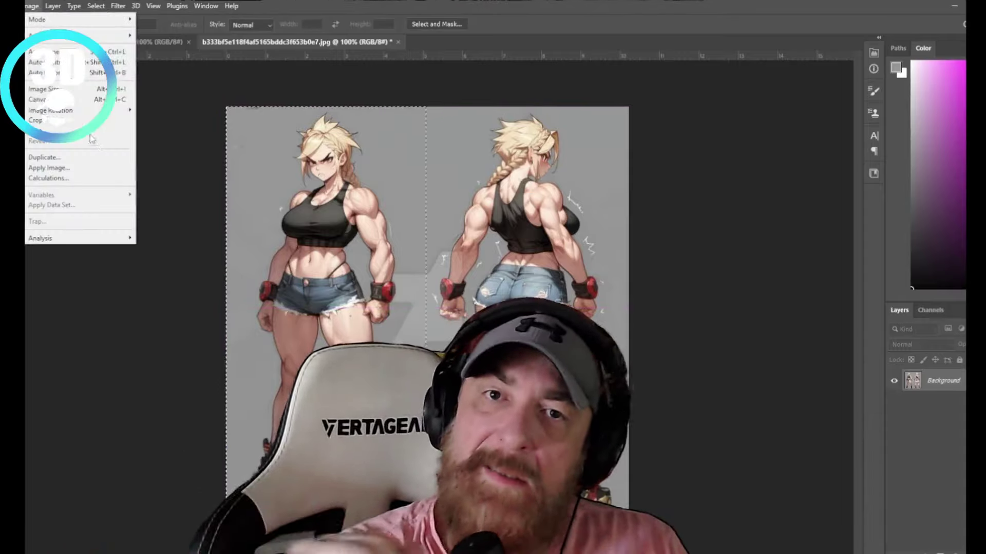
left_click(32, 6)
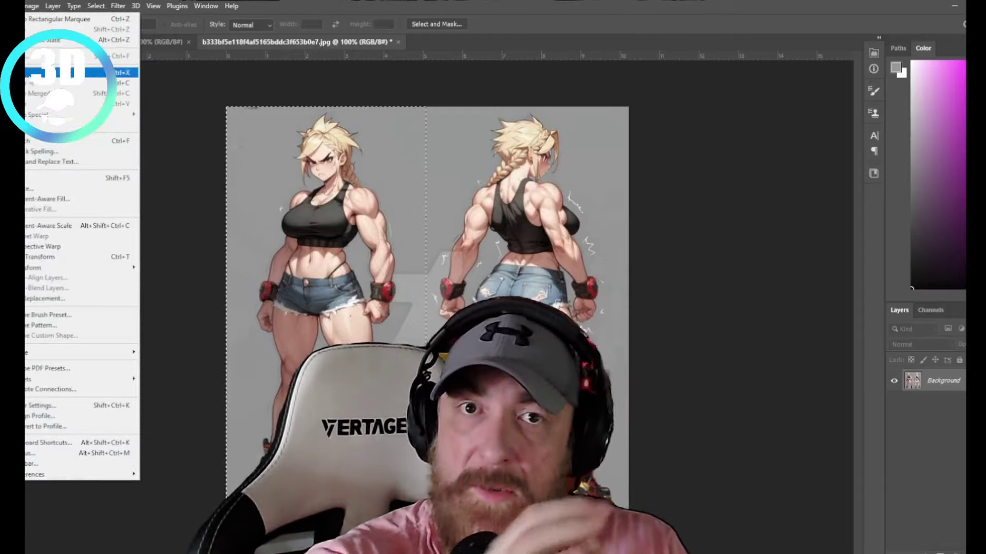
left_click(62, 82)
key("ctrl+n")
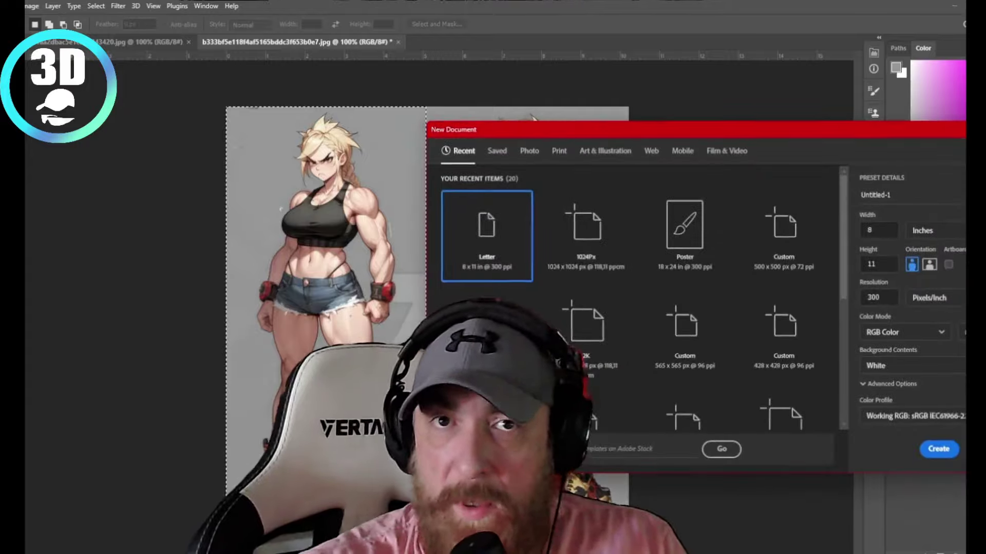
key("Return")
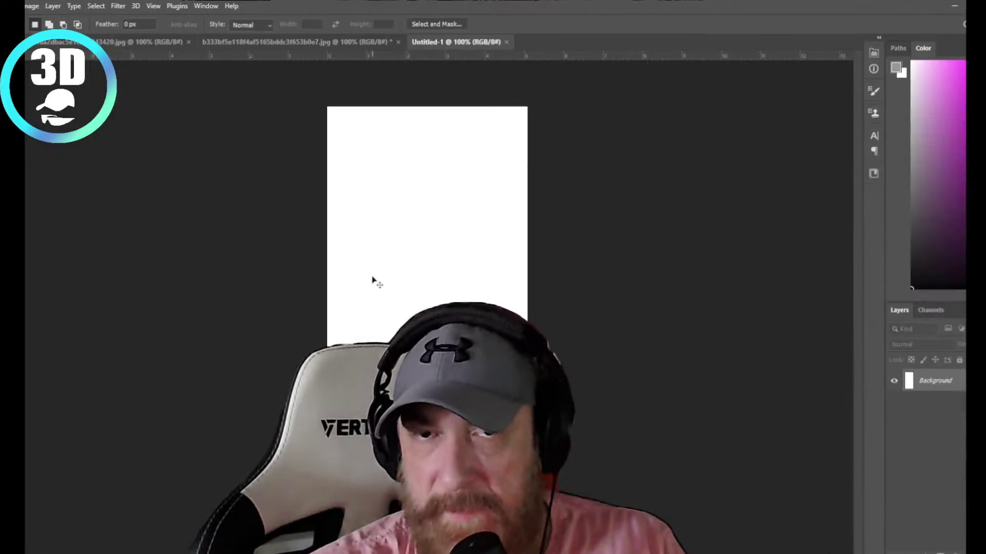
key("ctrl+v")
Step: Back on the blonde sheet, crop it down to the selected back-view half
left_click(265, 42)
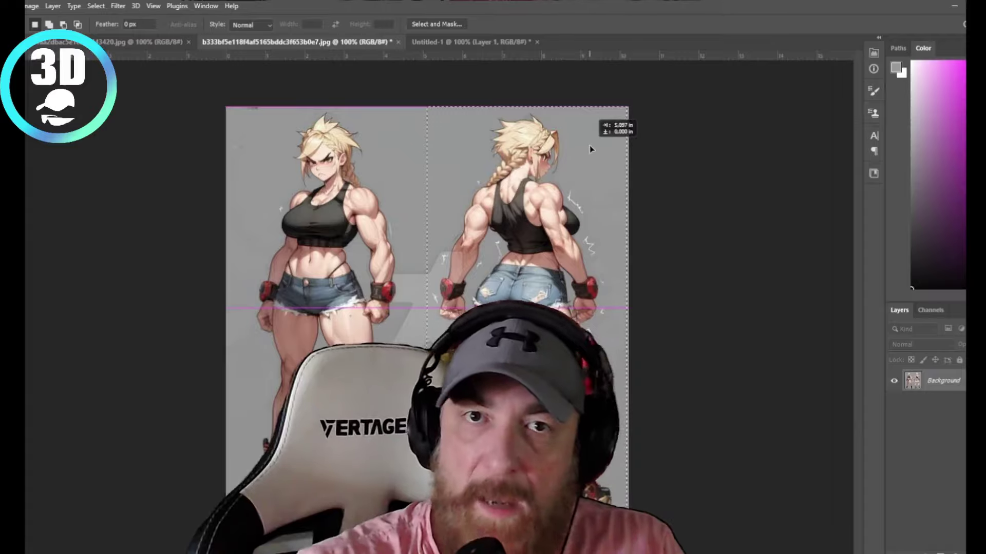
left_click(30, 6)
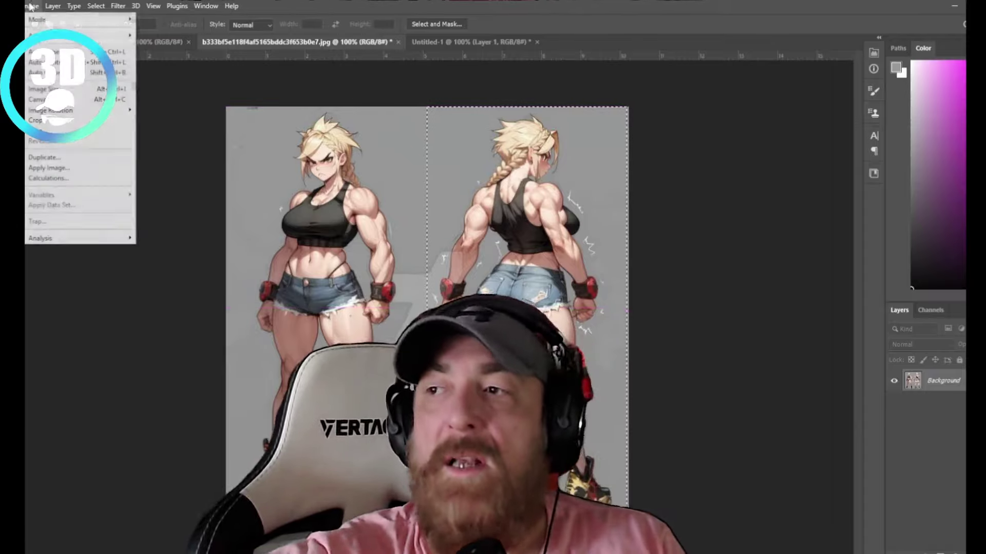
left_click(72, 119)
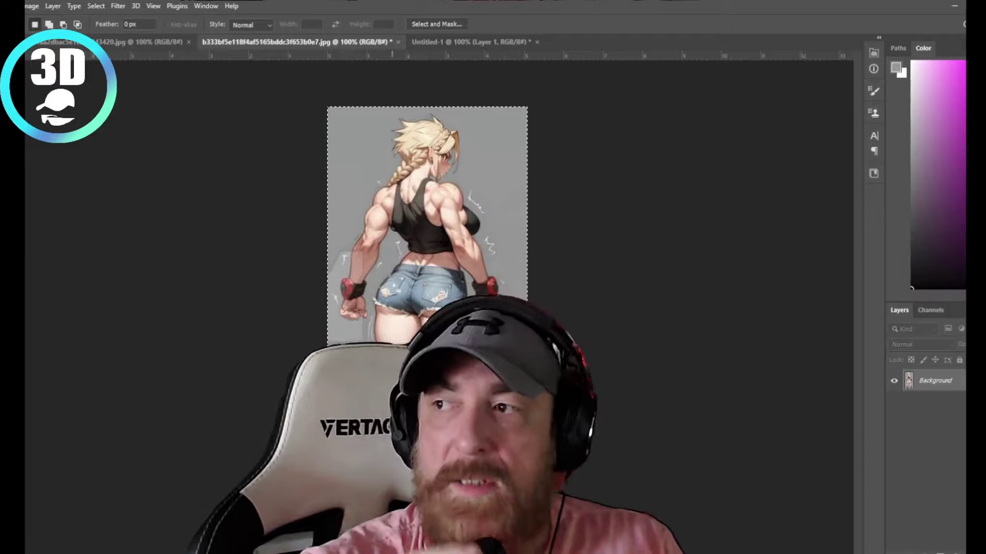
Step: Paint out the stray effect marks around the blonde back view with the Brush tool
scroll(368, 228, "up", 5)
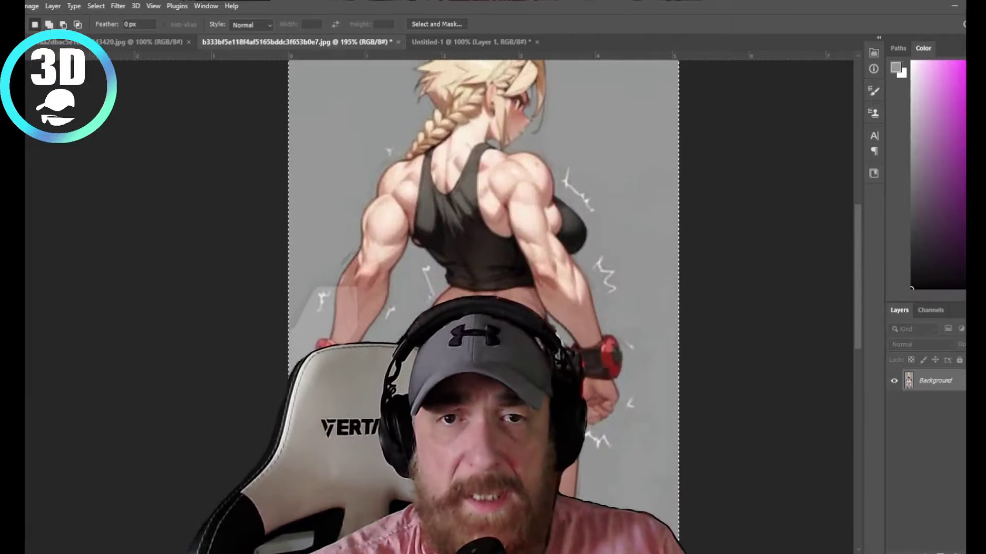
key("b")
right_click(603, 164)
key("Escape")
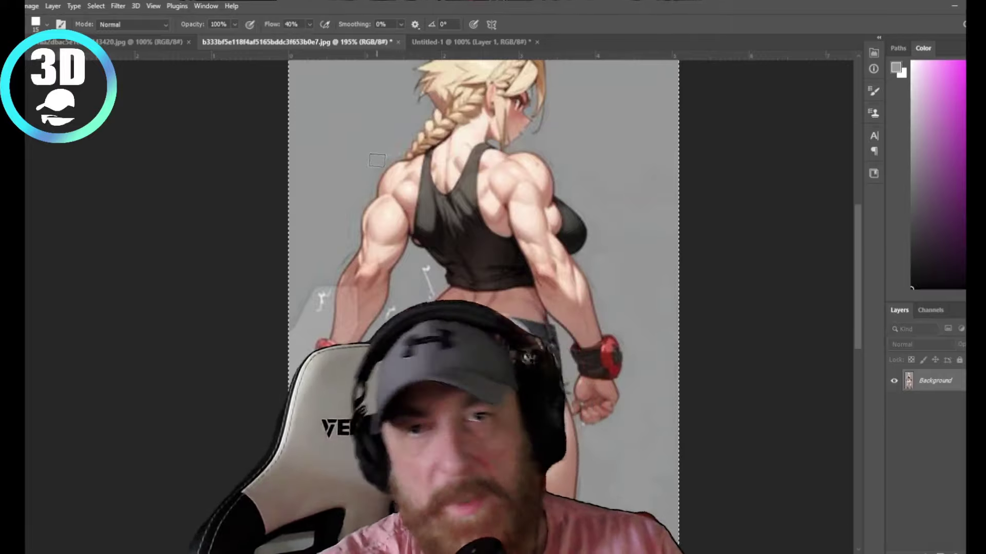
right_click(348, 231)
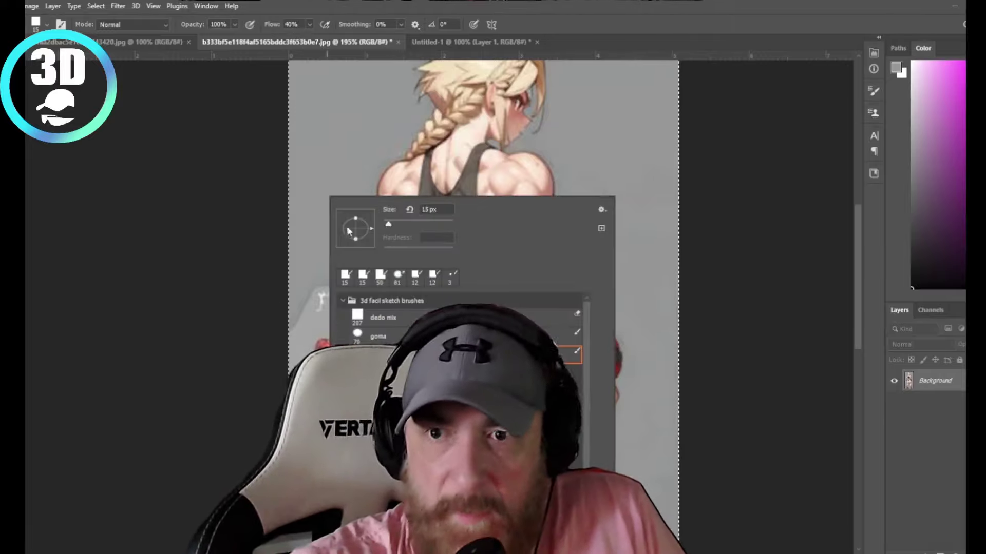
left_click(326, 110)
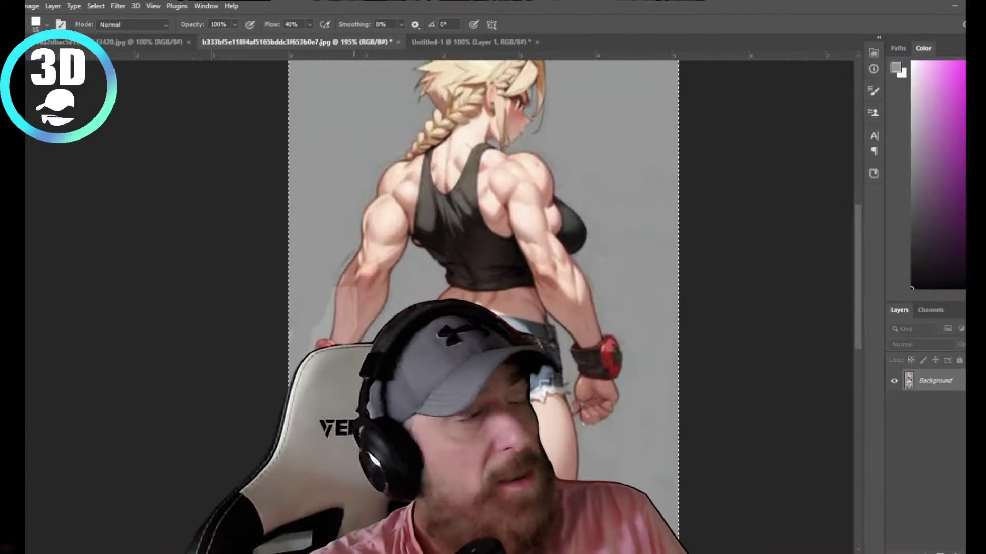
scroll(365, 439, "up", 3, "alt")
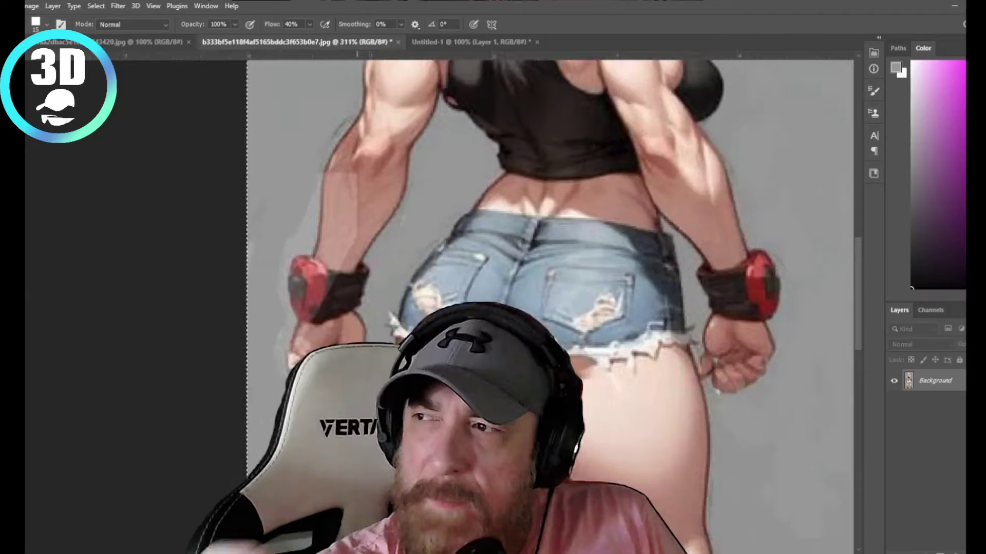
scroll(365, 439, "up", 3, "alt")
right_click(394, 198)
key("Escape")
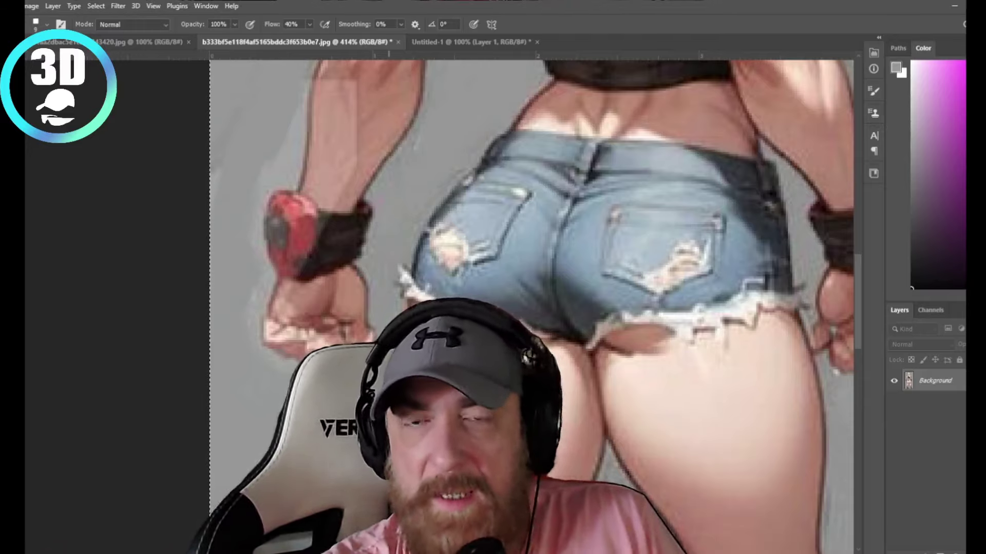
scroll(303, 308, "down", 2)
scroll(304, 308, "down", 3)
scroll(287, 308, "up", 2)
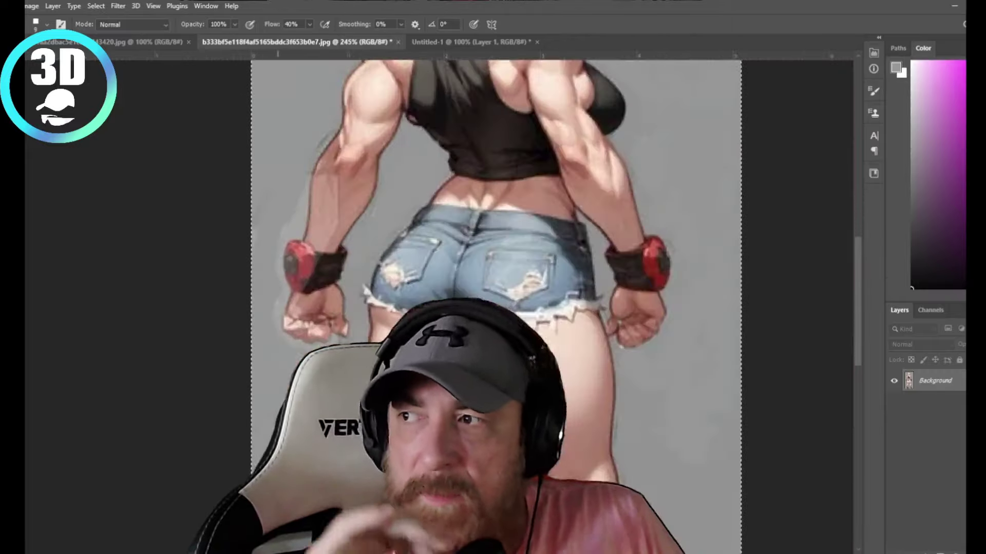
scroll(277, 308, "up", 3)
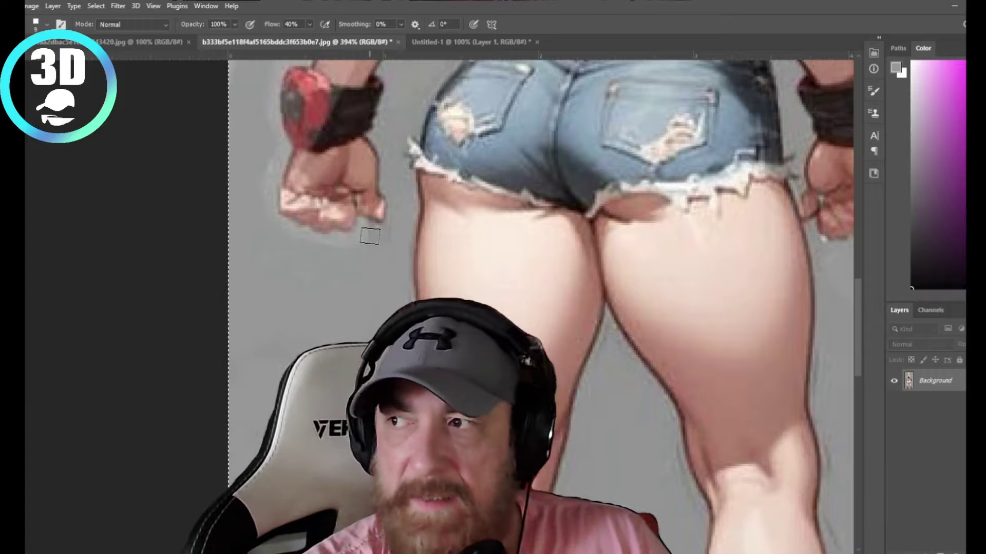
scroll(364, 256, "down", 10)
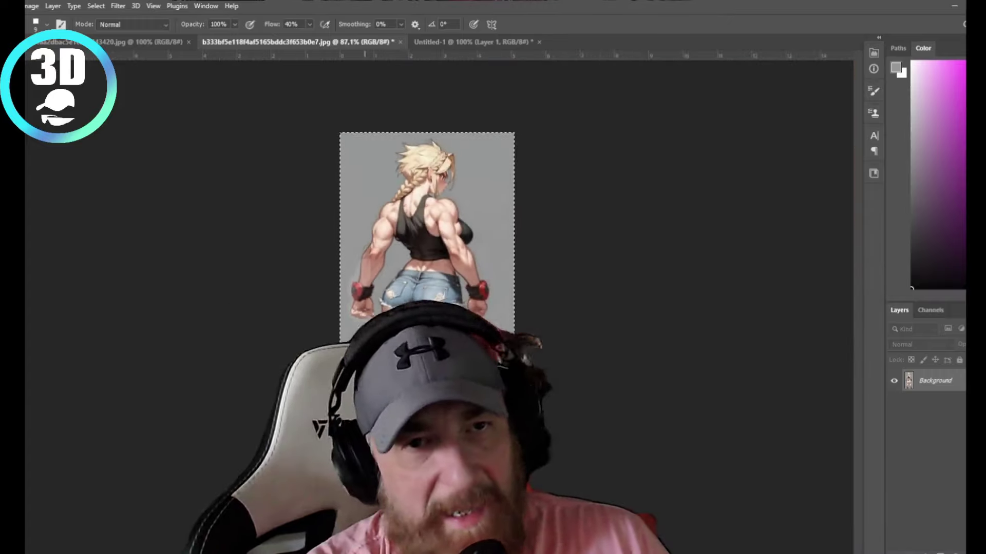
Step: Save the retouched back view as a new JPEG named 1
left_click(26, 5)
left_click(72, 152)
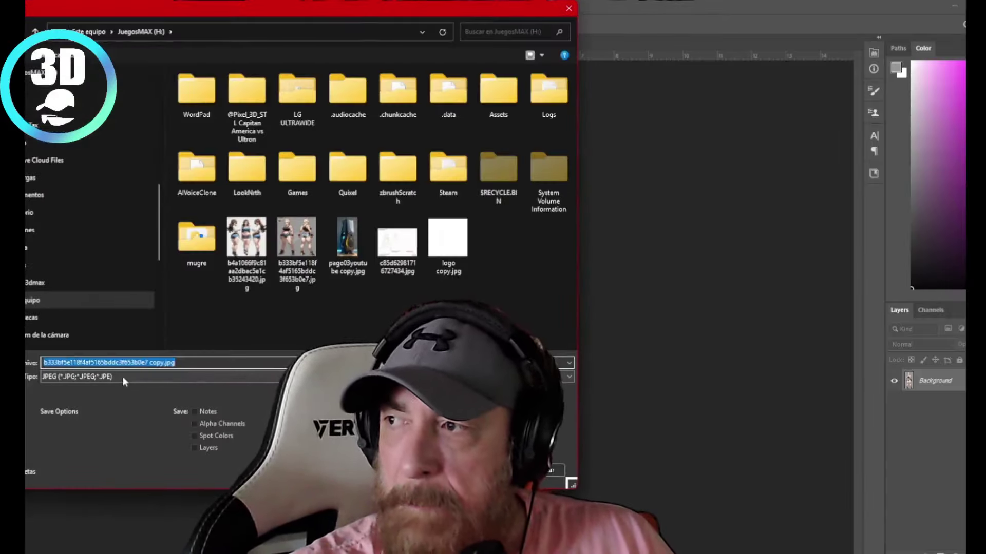
type("1")
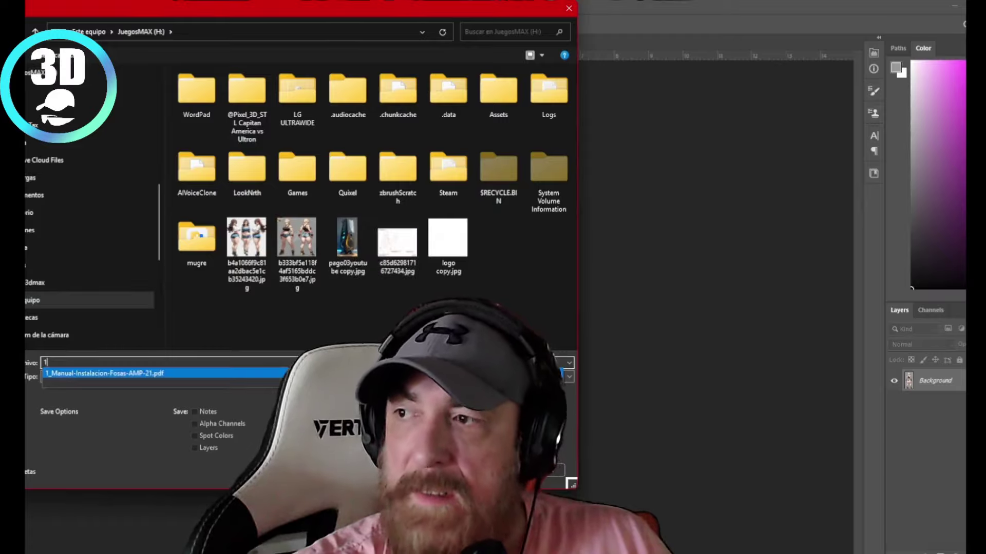
left_click(138, 447)
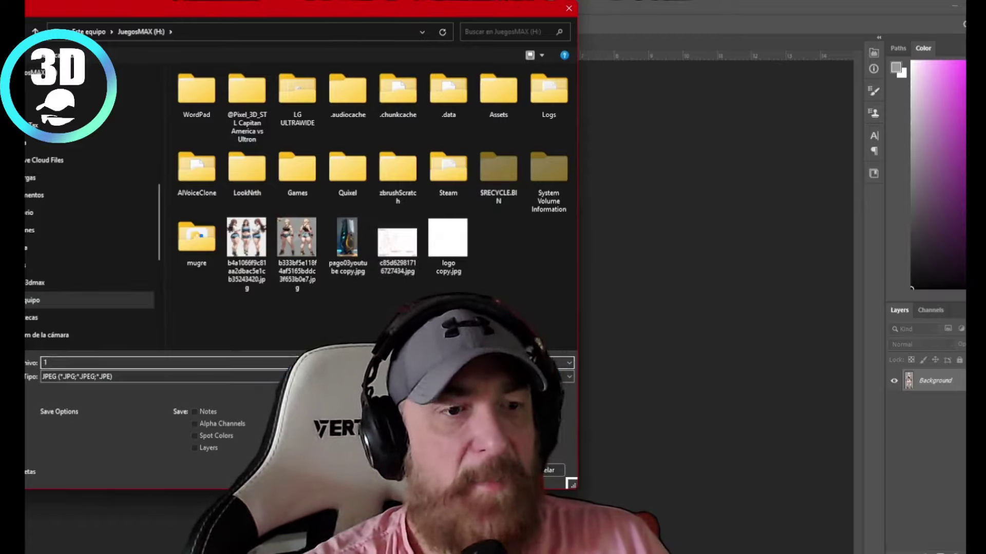
key("Return")
Step: Accept the JPEG options, then paint grey over the marks beside the front-view figure's right arm
left_click(642, 200)
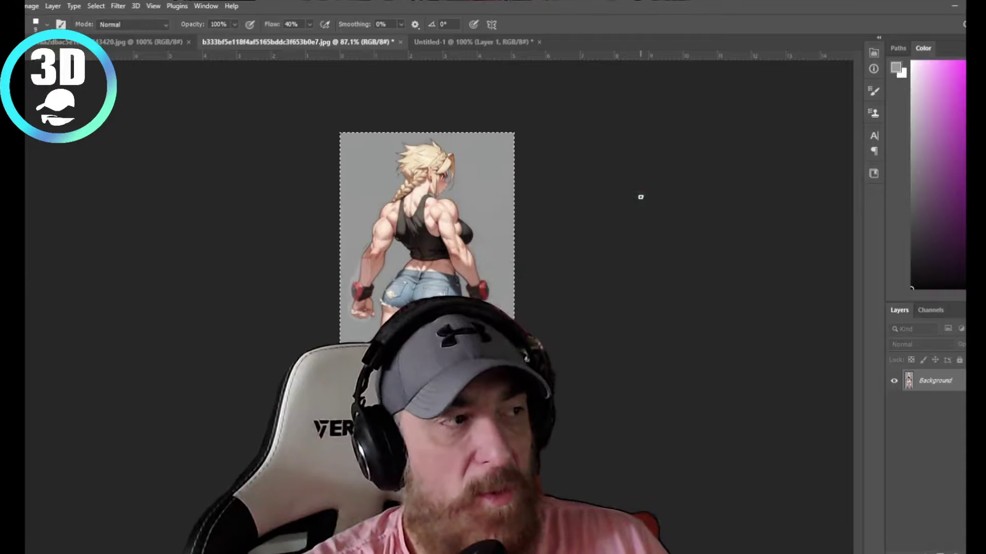
left_click(482, 42)
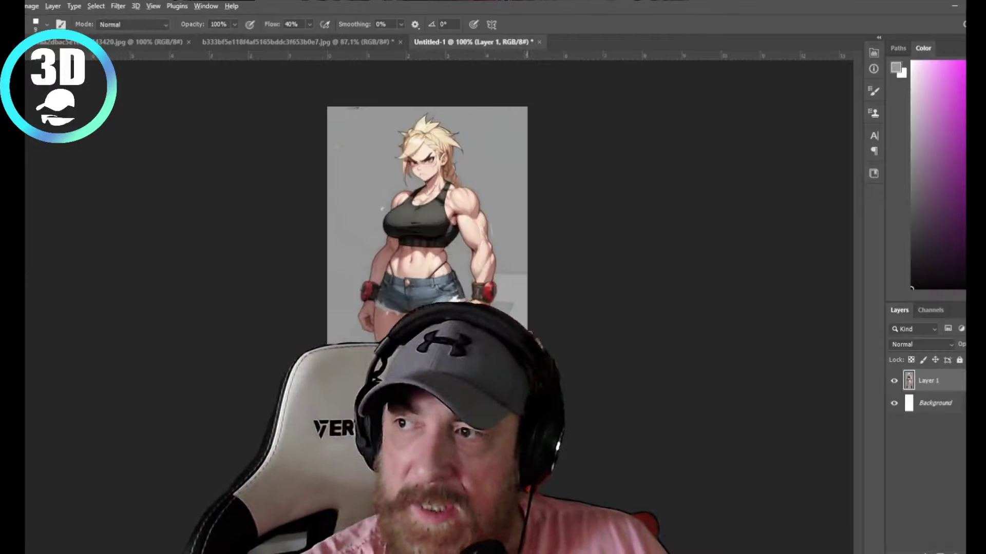
scroll(550, 329, "up", 5)
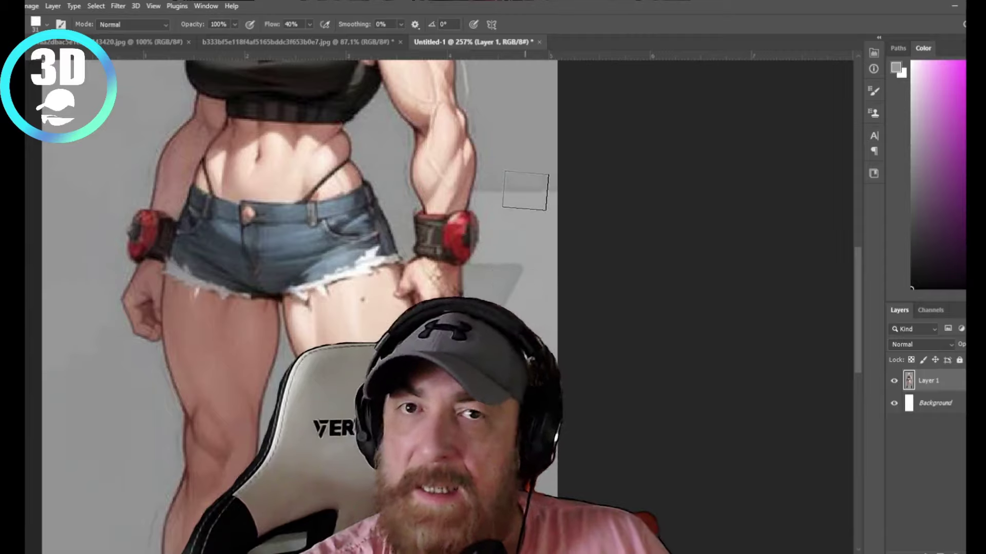
left_click_drag(525, 190, 566, 205)
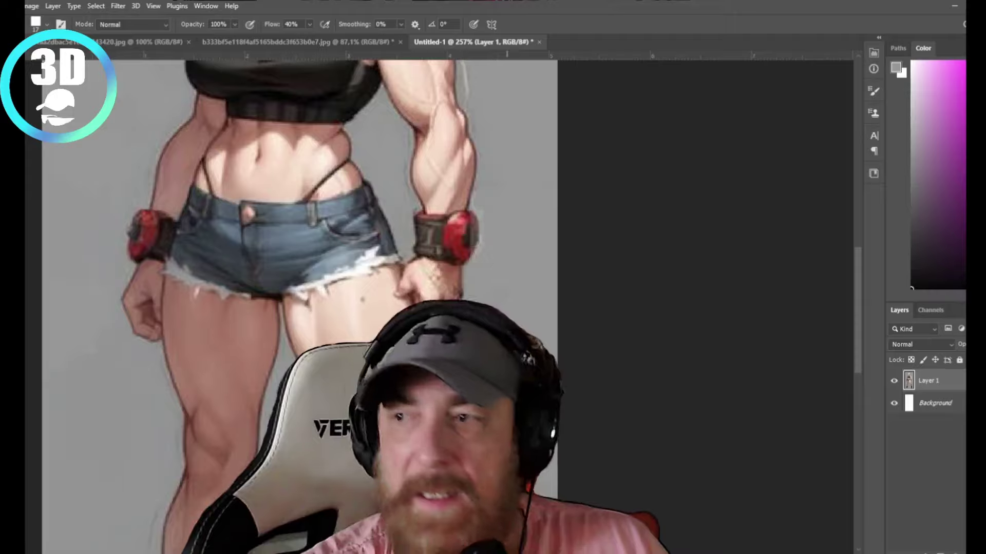
key("ctrl+1")
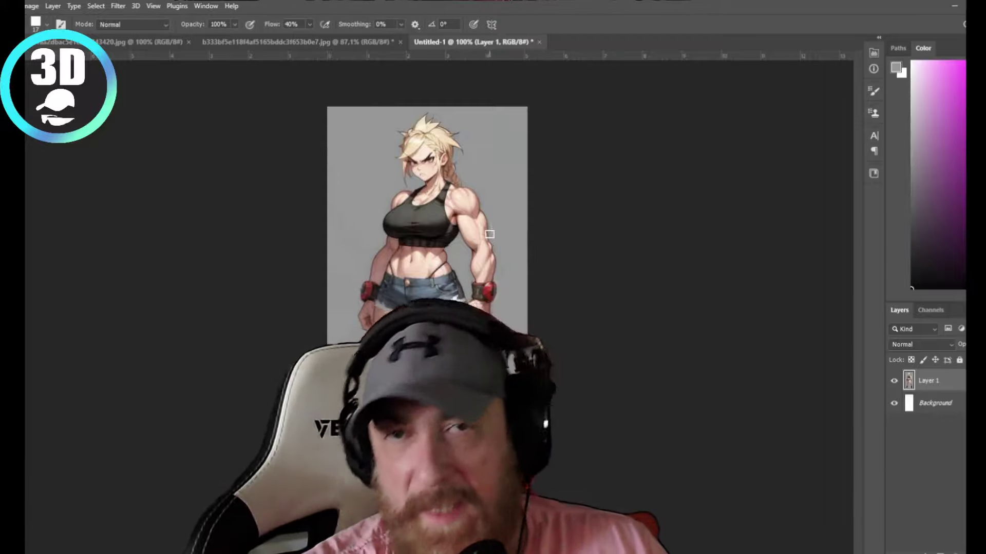
scroll(489, 235, "up", 5)
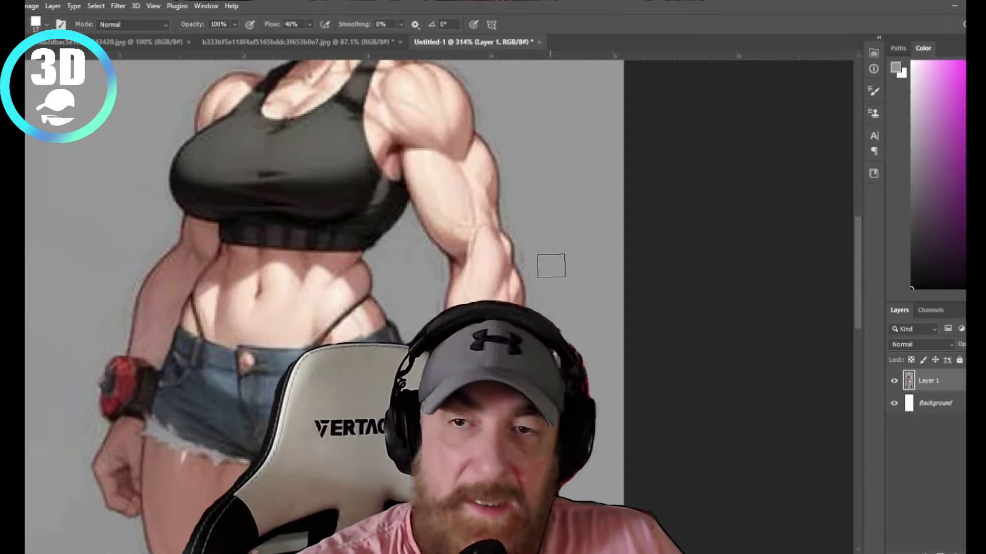
Step: Save the cleaned-up Untitled-1 front view in JPEG format as 1.jpg, accepting the JPEG options
key("ctrl+0")
left_click(538, 42)
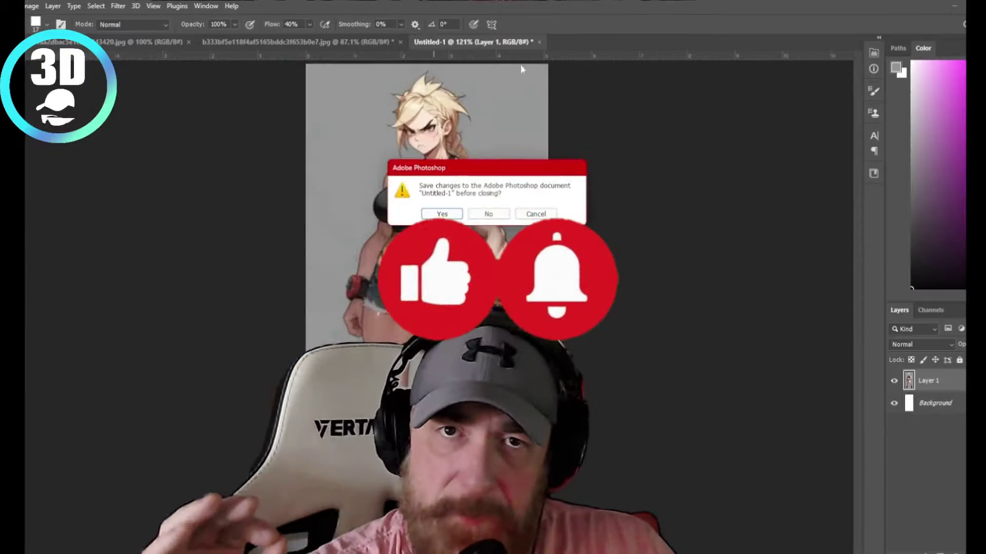
key("Escape")
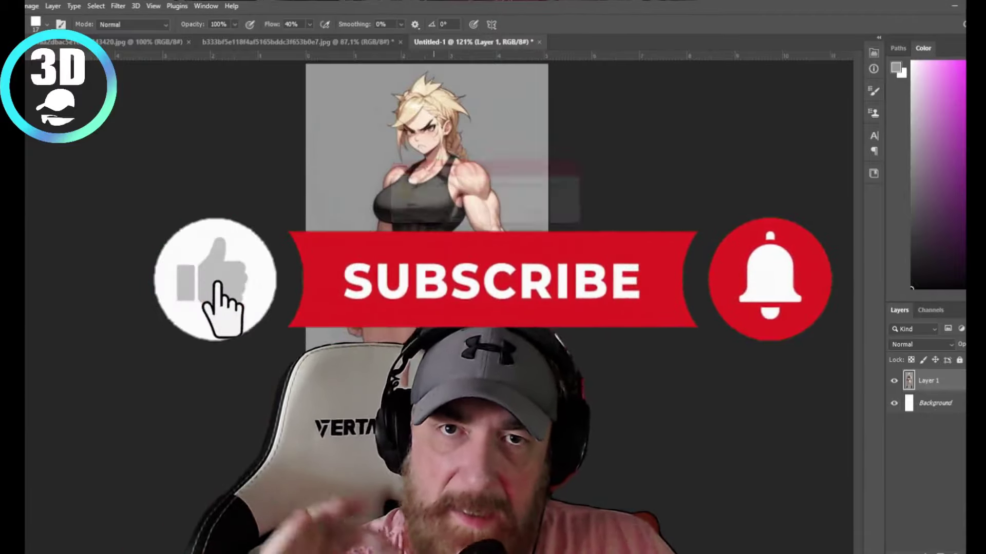
left_click(49, 154)
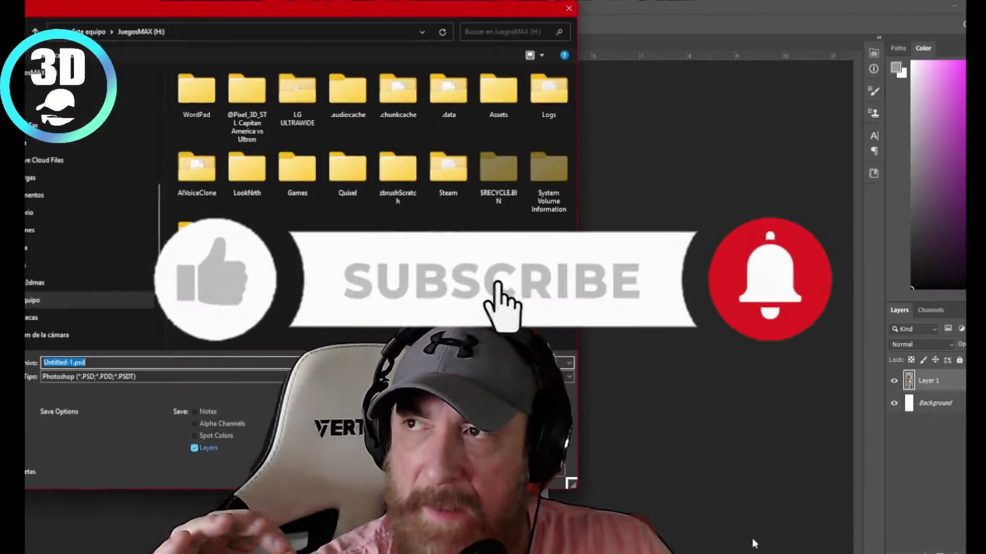
left_click(154, 376)
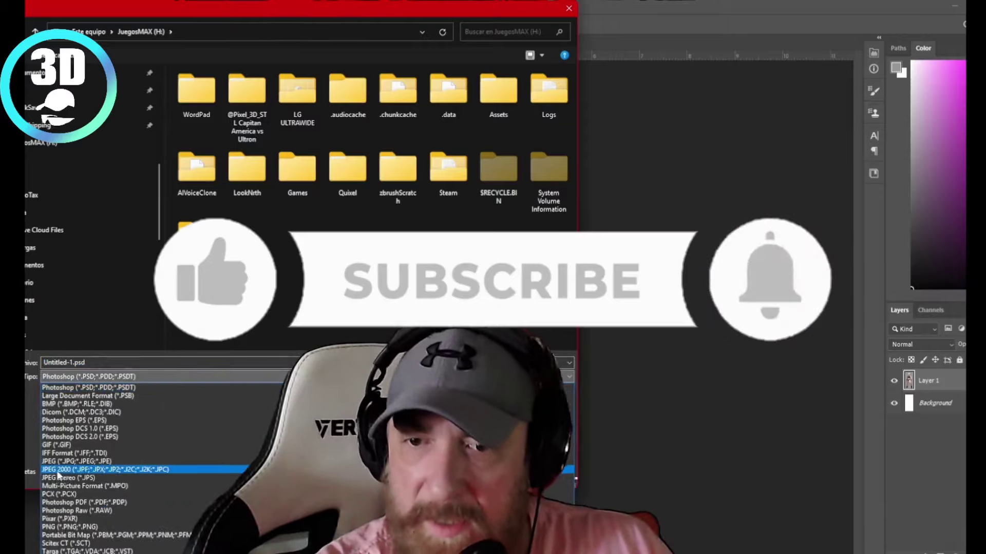
left_click(82, 528)
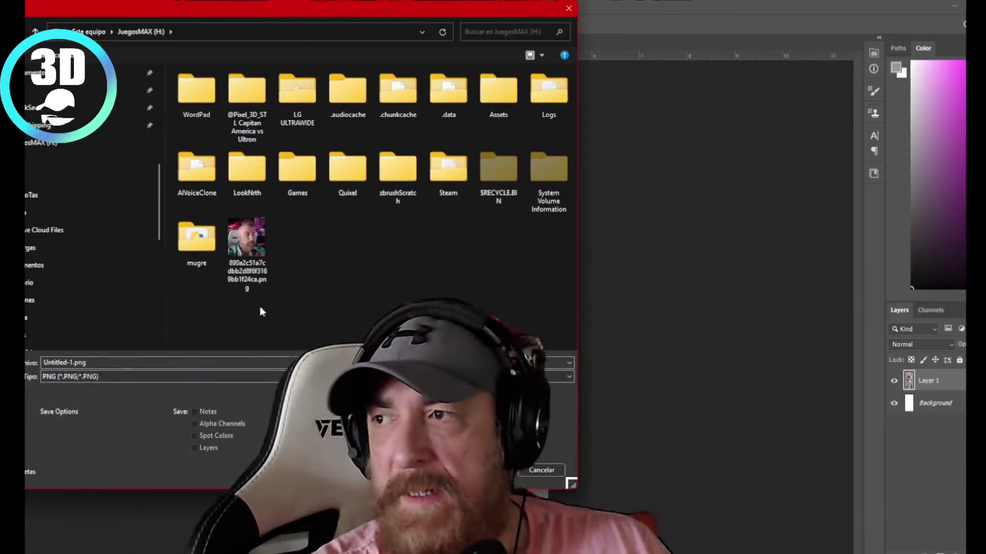
left_click(96, 377)
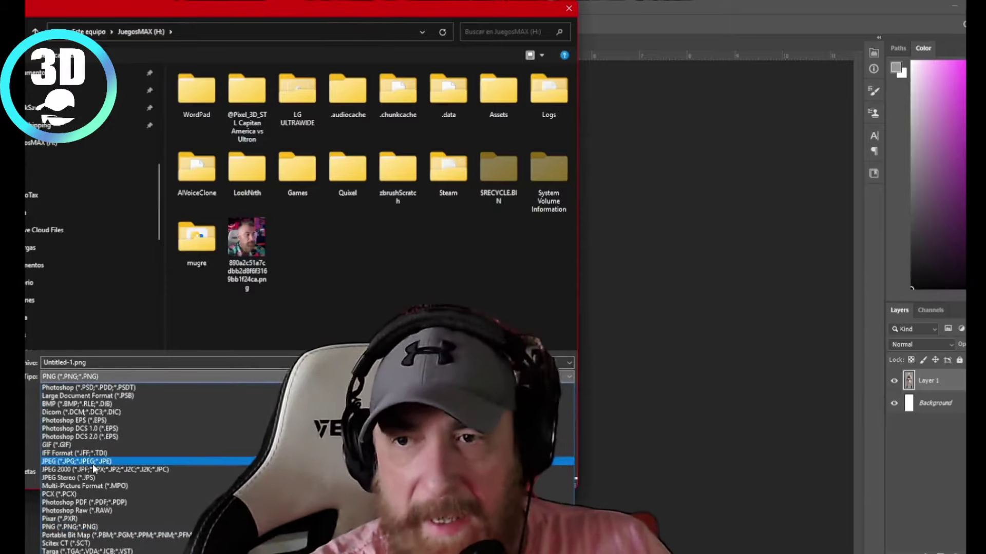
left_click(92, 461)
left_click(347, 240)
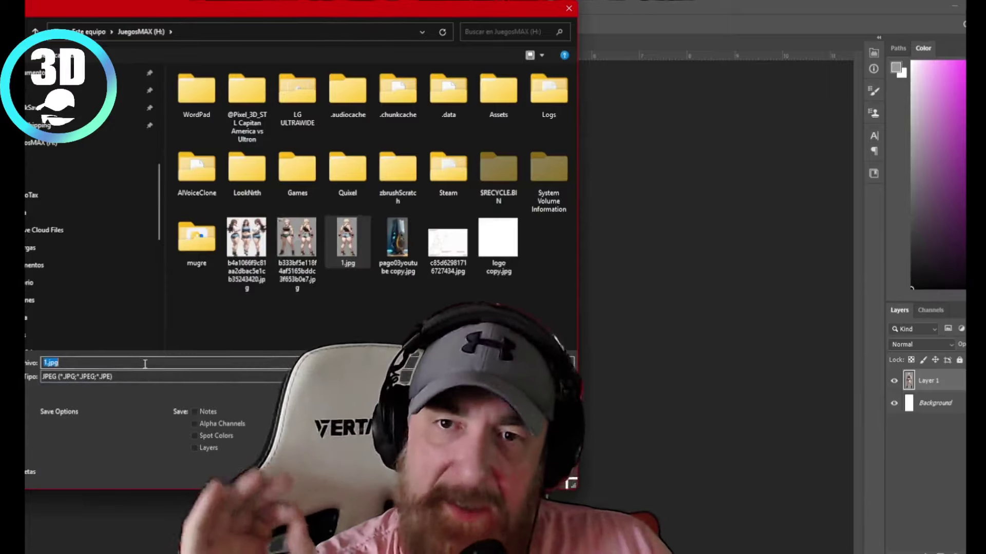
key("Return")
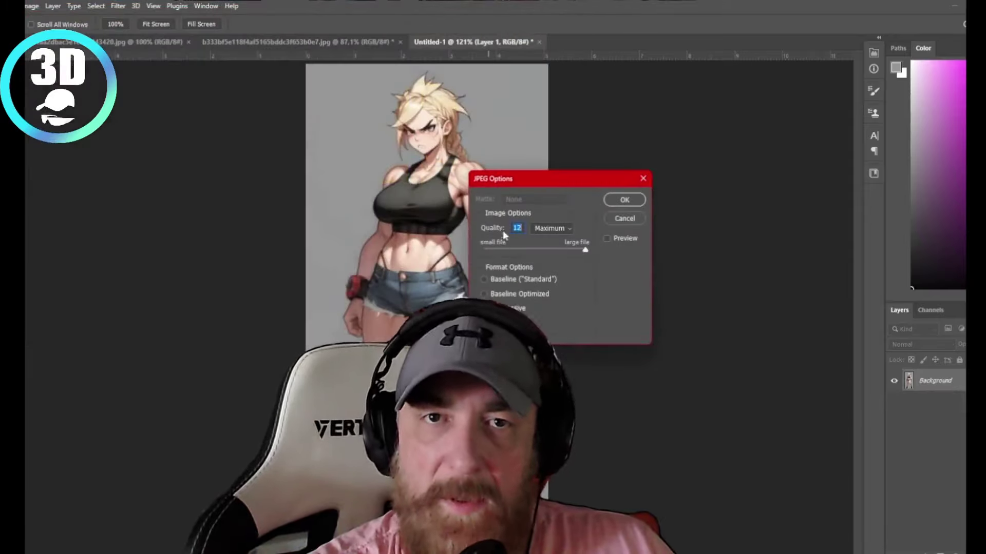
left_click(625, 200)
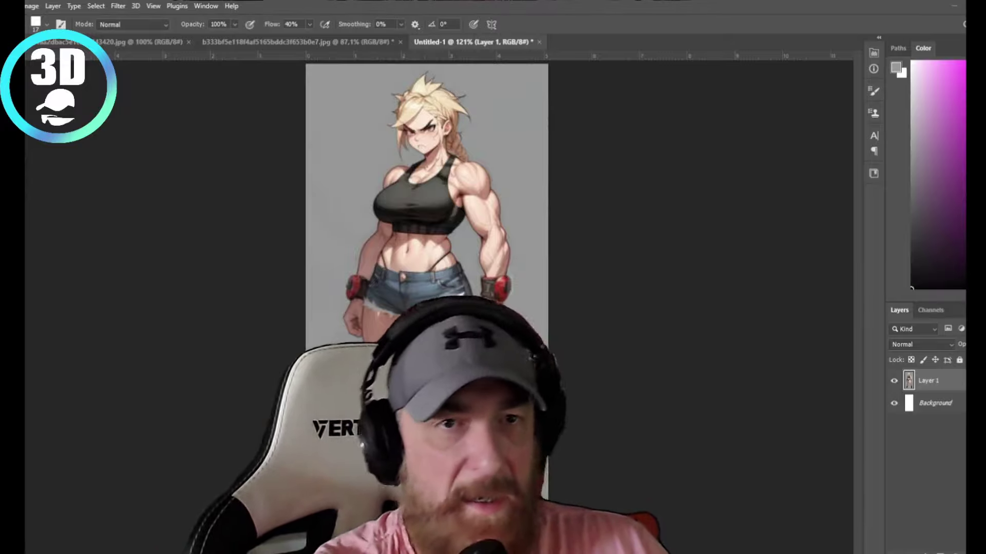
Step: Upload the 2.jpg and 1.jpg character images to Rodin in a maximized Firefox window
key("alt+Tab")
double_click(262, 115)
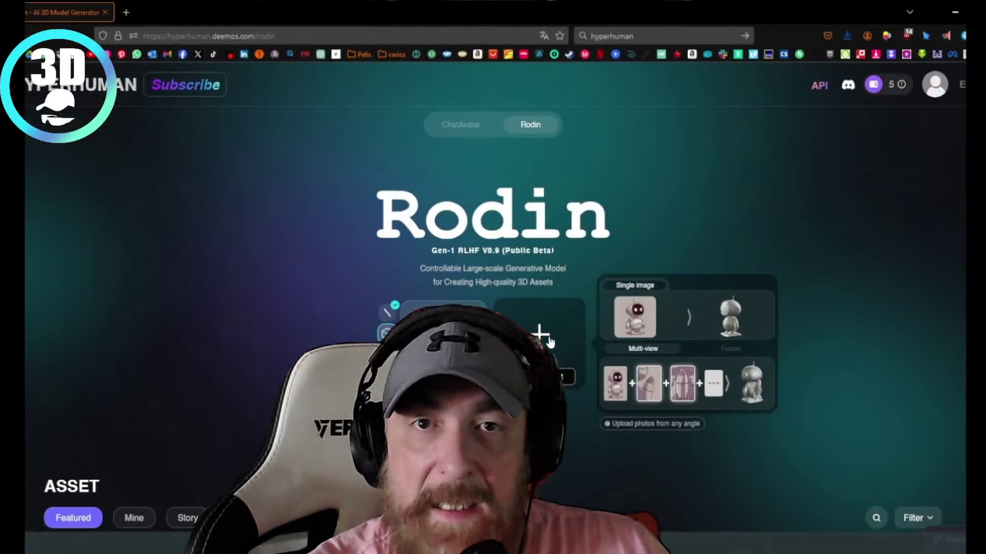
left_click(549, 336)
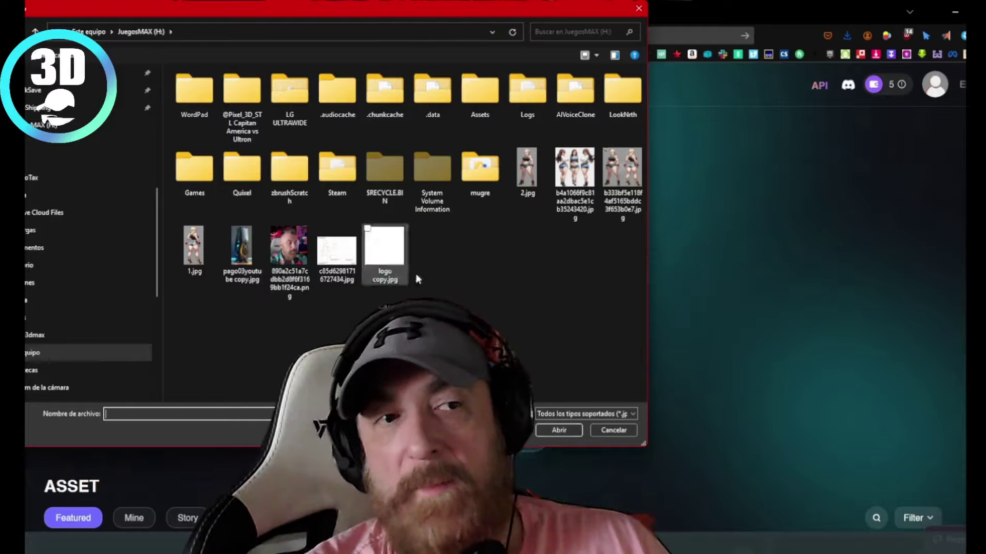
left_click(527, 169)
left_click(193, 246, "ctrl")
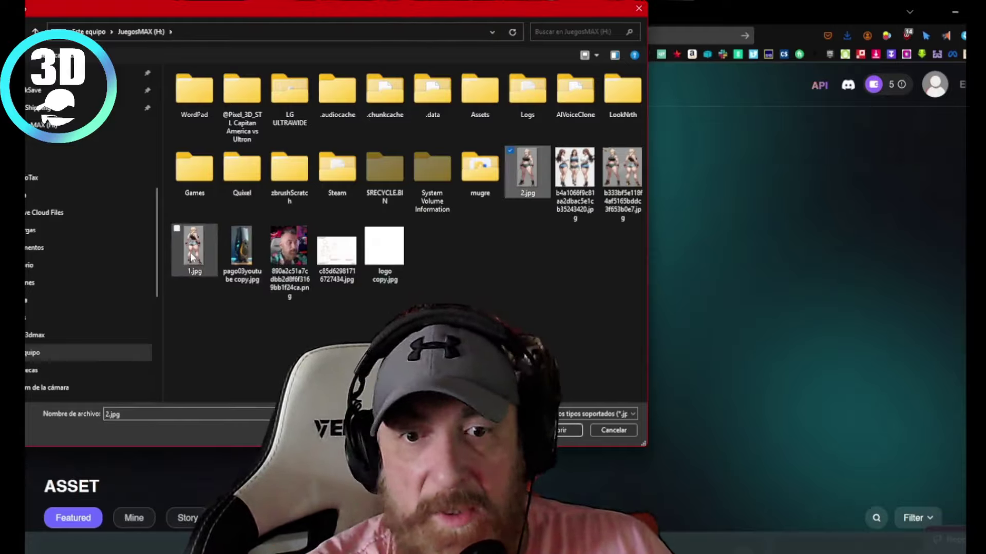
left_click(548, 430)
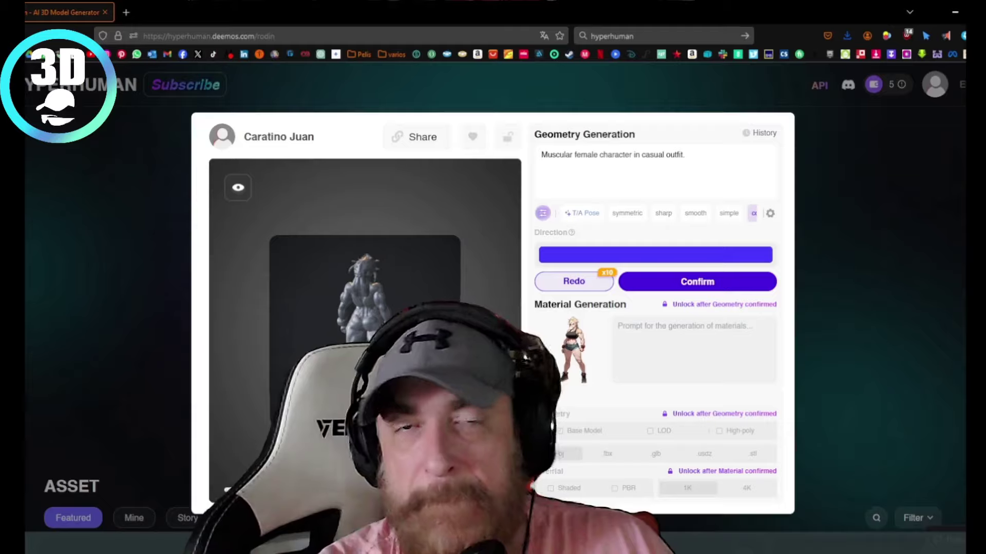
Step: Turn on the symmetric, smooth and T/A Pose options and regenerate the geometry
left_click(627, 213)
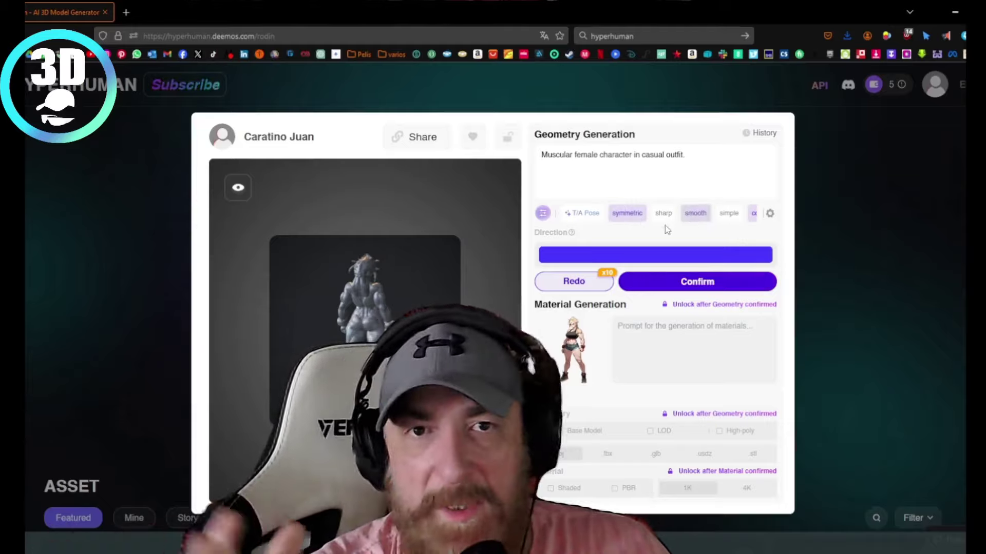
left_click(542, 213)
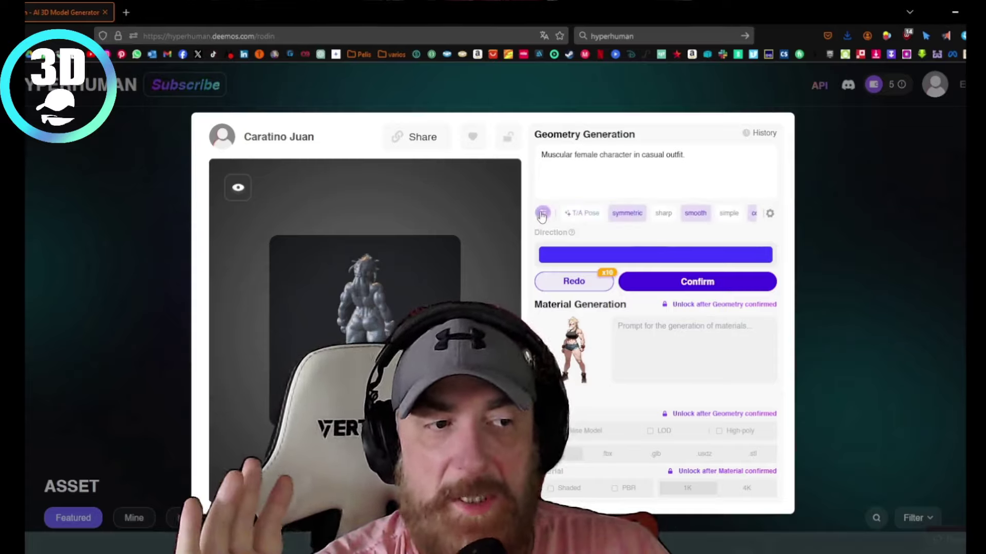
left_click(542, 214)
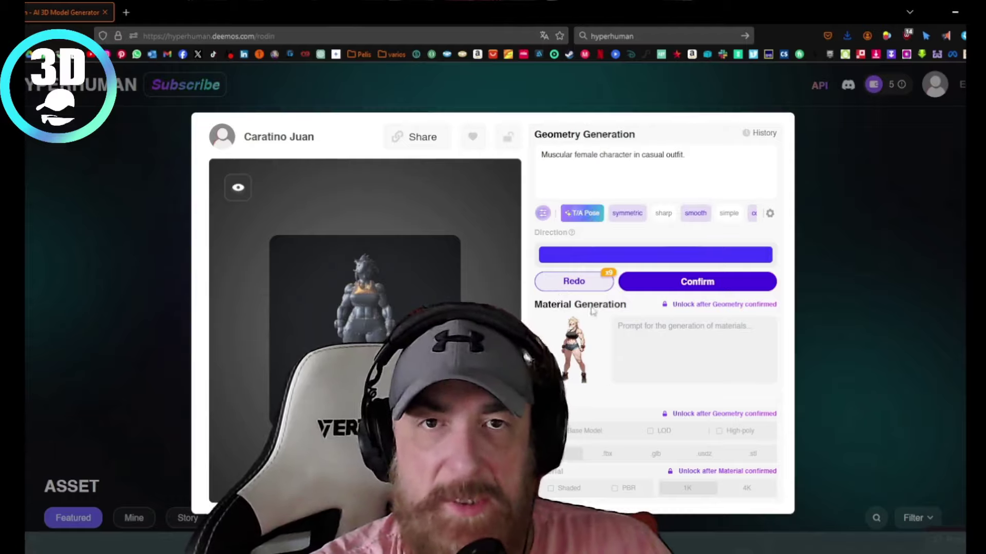
left_click(573, 281)
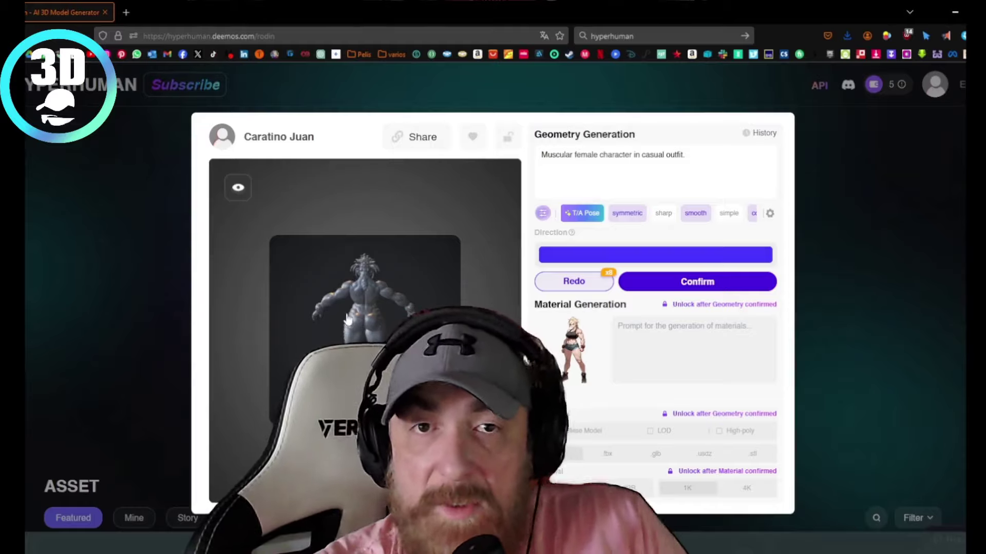
Step: Confirm the arms-out geometry and answer Yes that the object is symmetrical
left_click(697, 281)
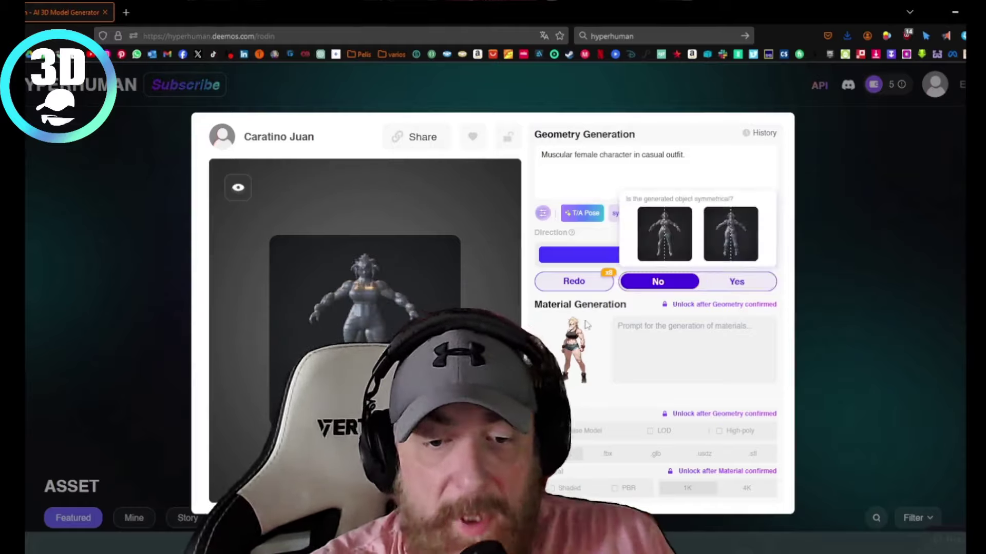
left_click(730, 283)
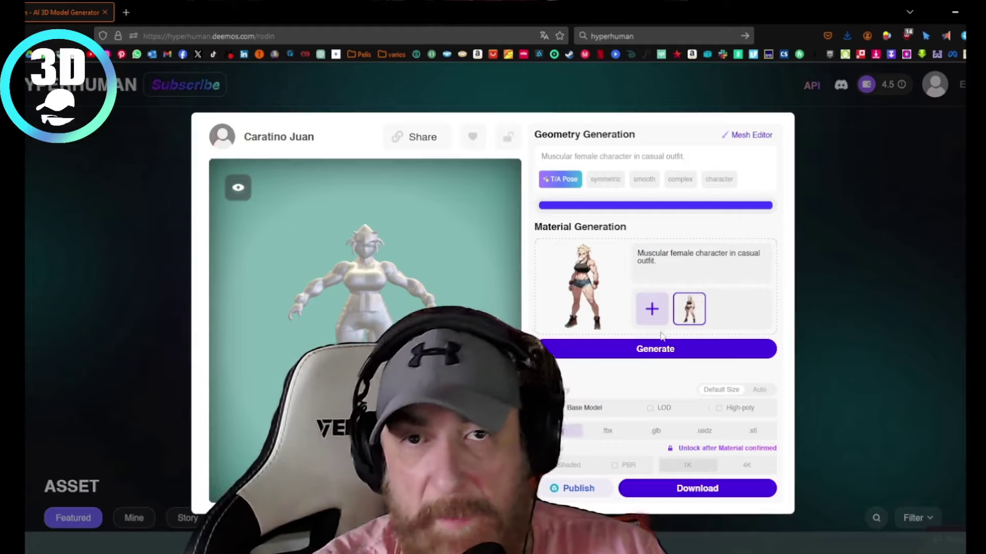
Step: Start material generation for the blonde character and answer the Face Restore prompt
mouse_move(655, 349)
left_click(647, 353)
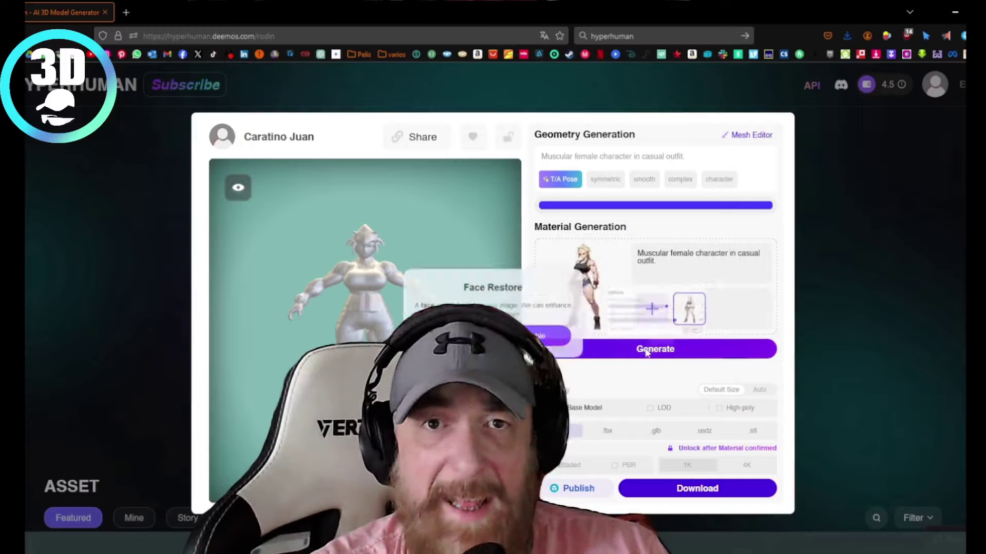
left_click(562, 340)
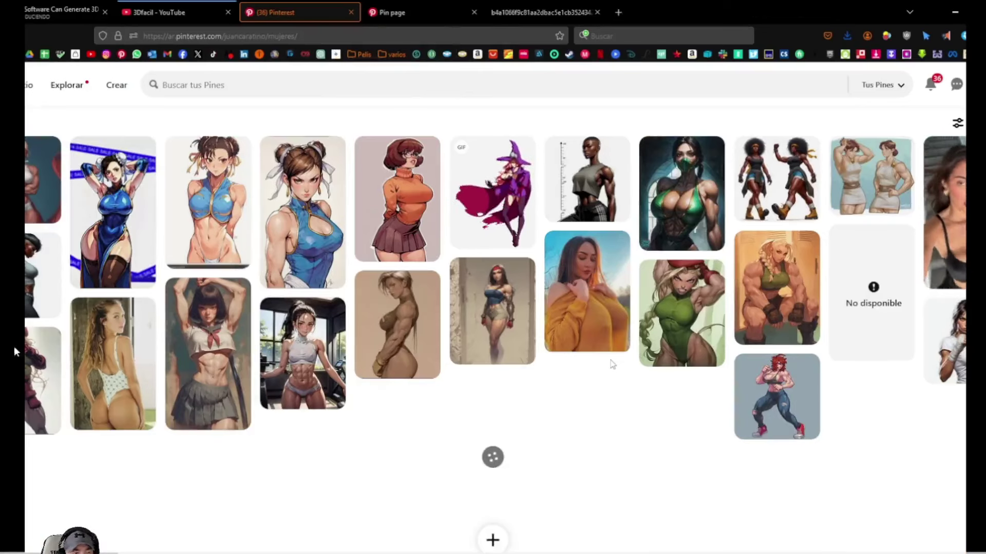
Step: Browse the Pinterest pin tabs to reach the full-size brown-haired three-view character sheet
scroll(611, 364, "down", 5)
scroll(606, 349, "down", 2)
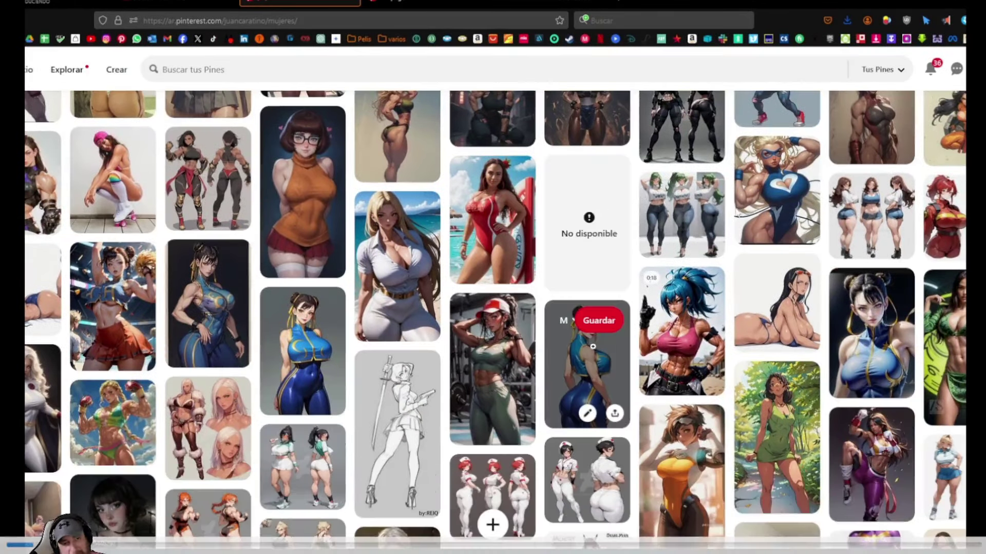
scroll(736, 243, "down", 2)
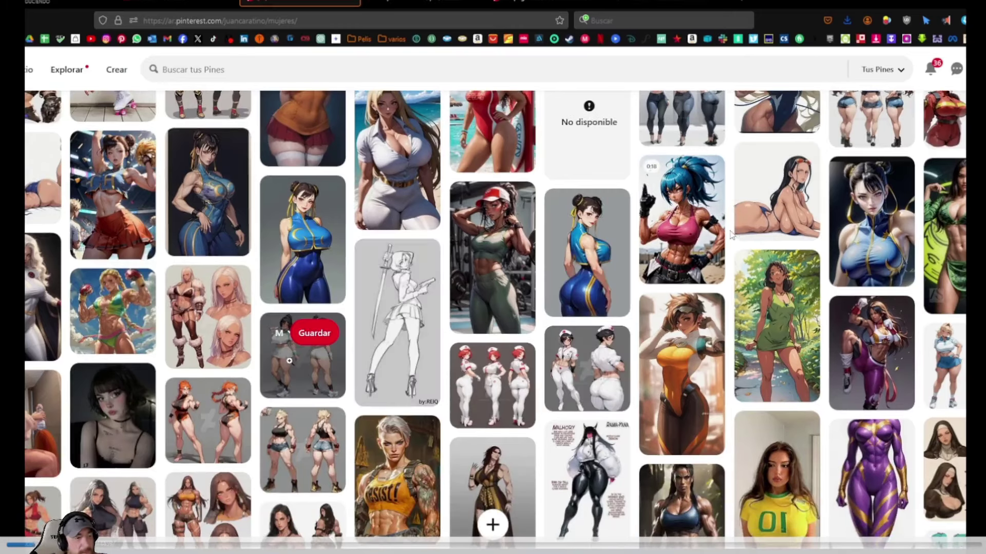
mouse_move(207, 420)
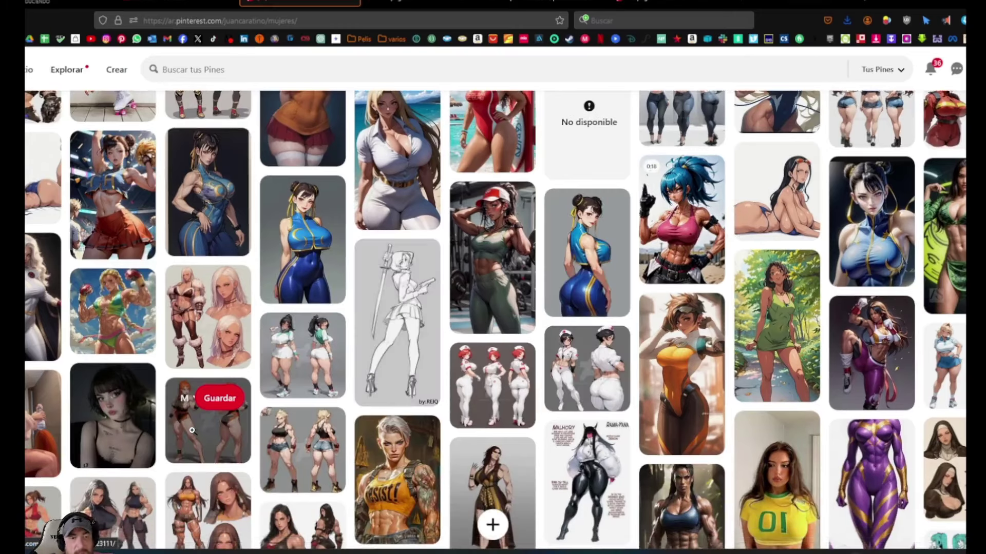
scroll(284, 375, "down", 5)
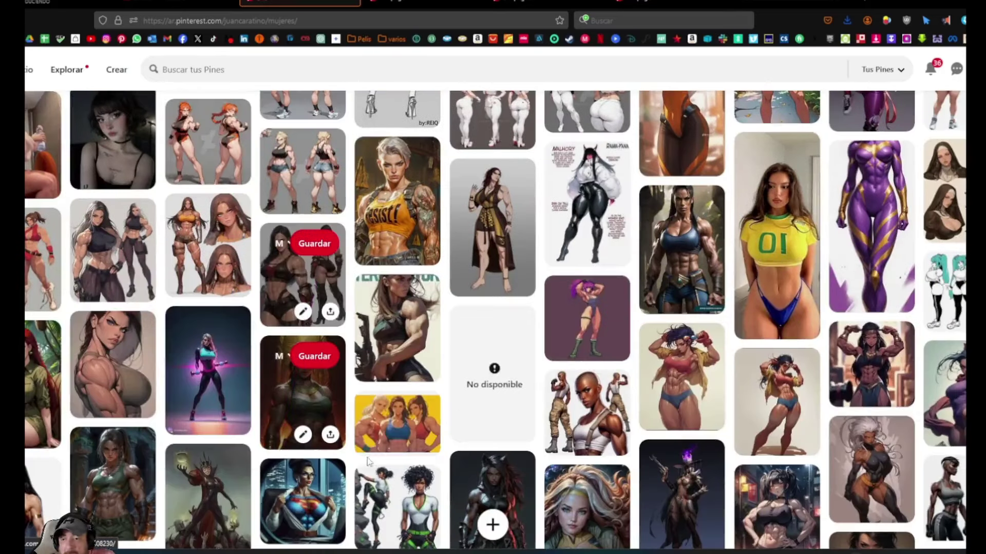
middle_click(334, 7)
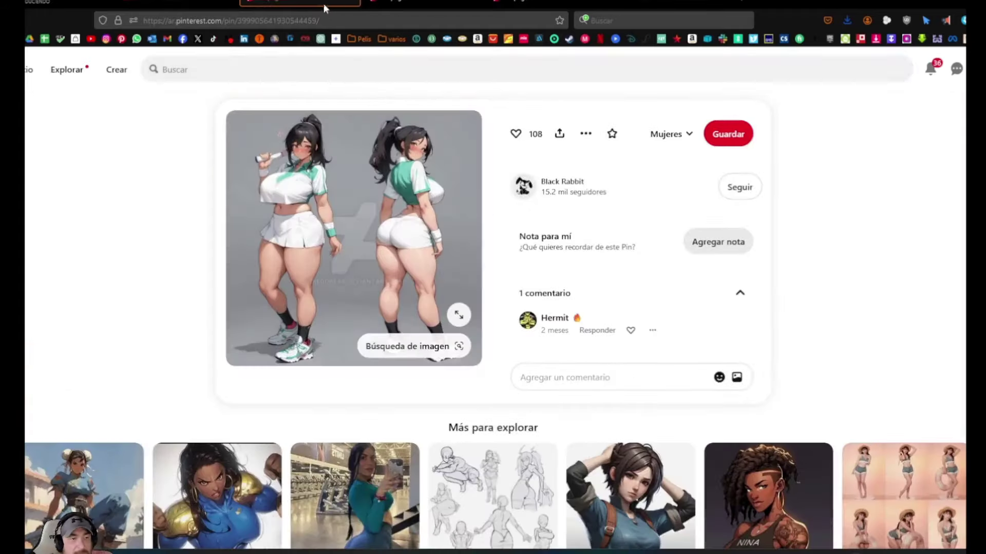
right_click(312, 3)
left_click(328, 236)
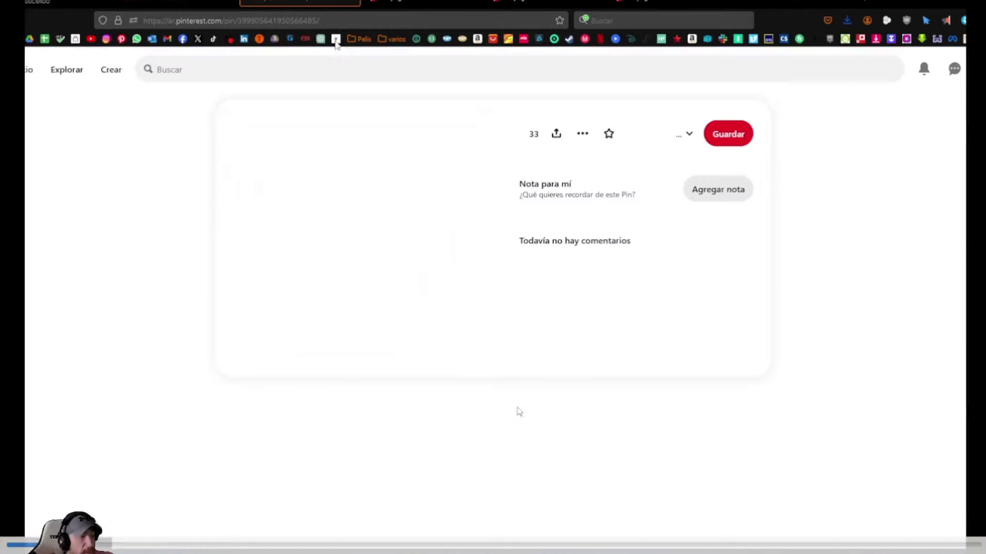
key("ctrl+Tab")
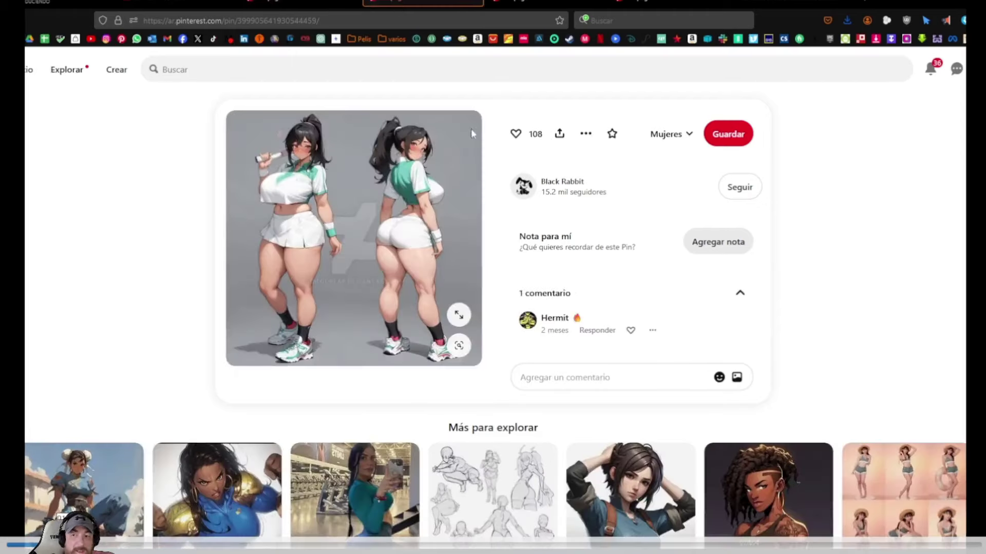
key("ctrl+Tab")
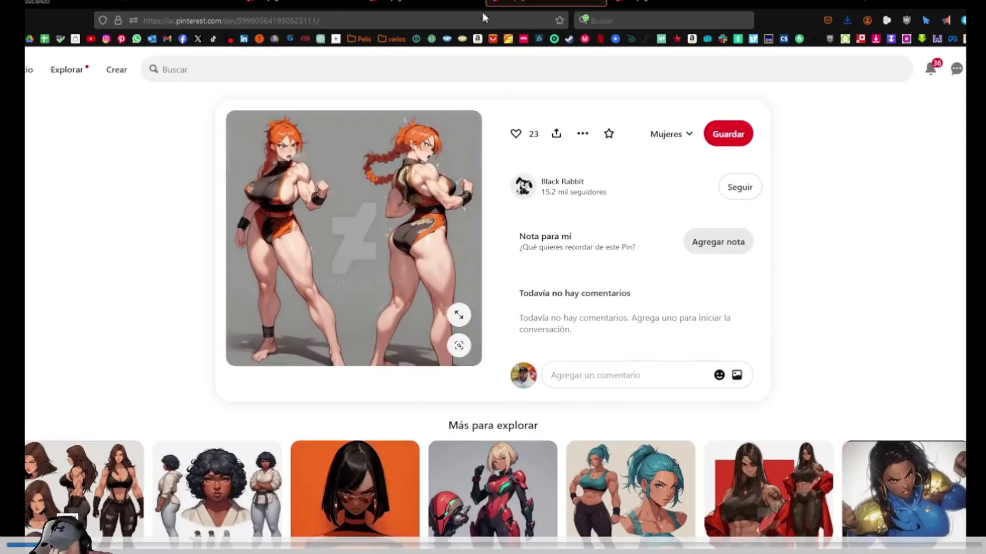
key("ctrl+Tab")
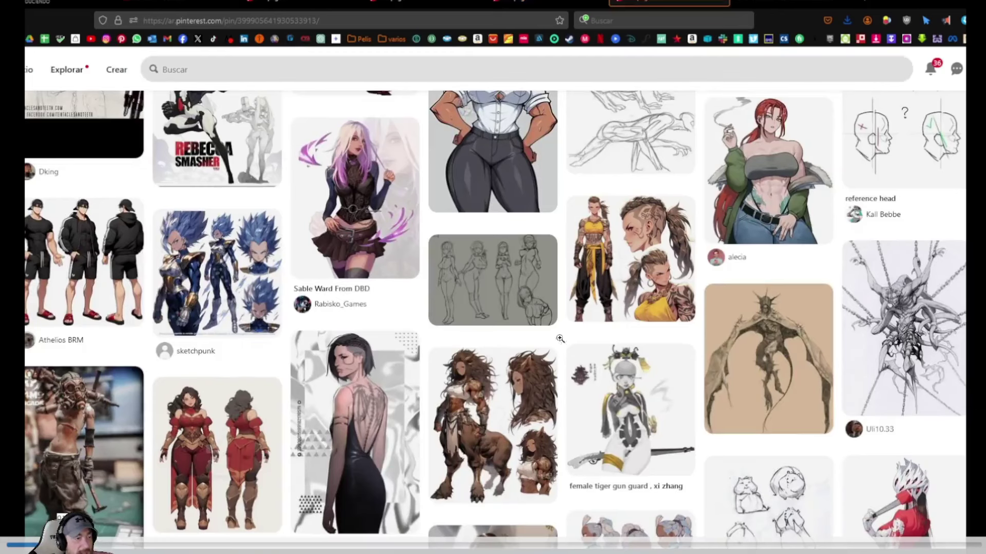
key("ctrl+Tab")
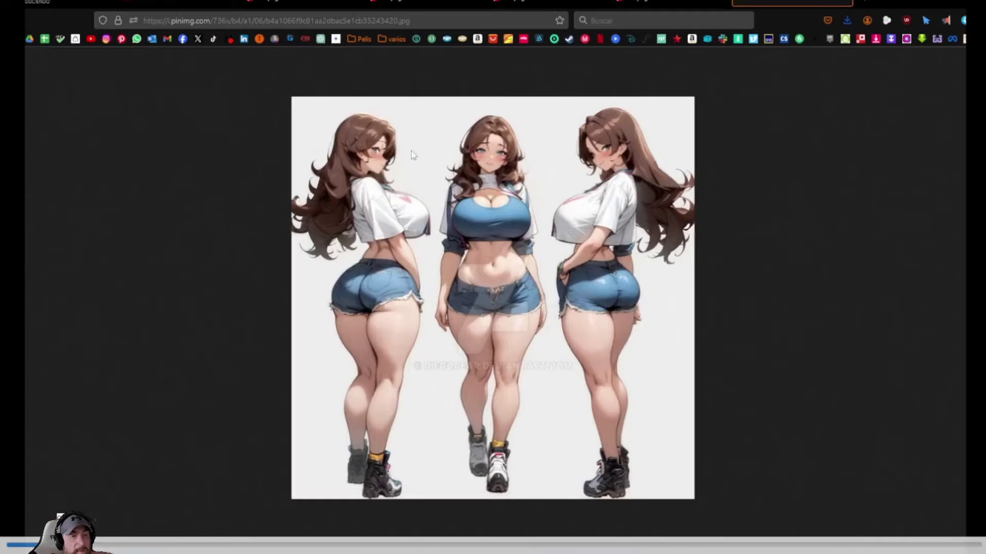
Step: Save the full-size character sheet under its default name and bring up Photoshop
right_click(498, 201)
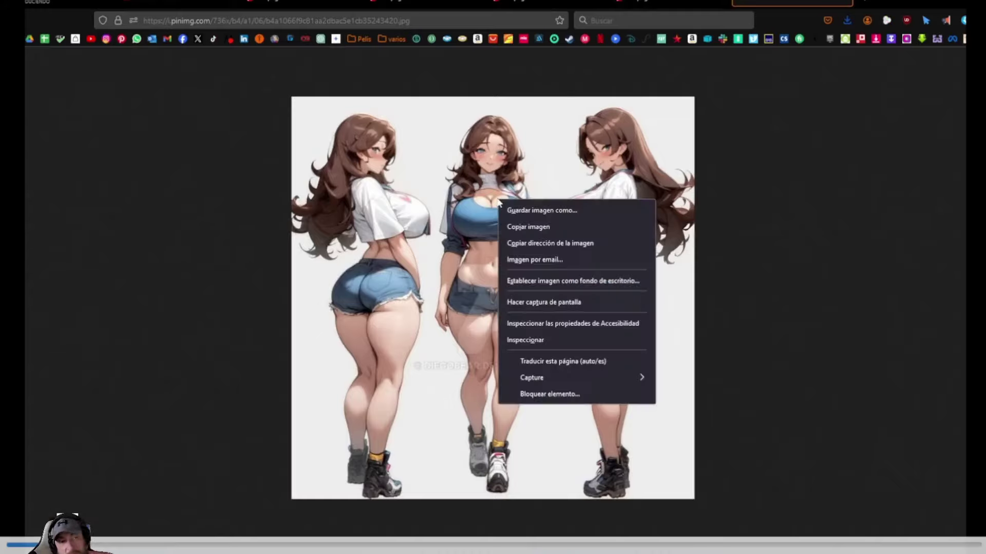
left_click(544, 215)
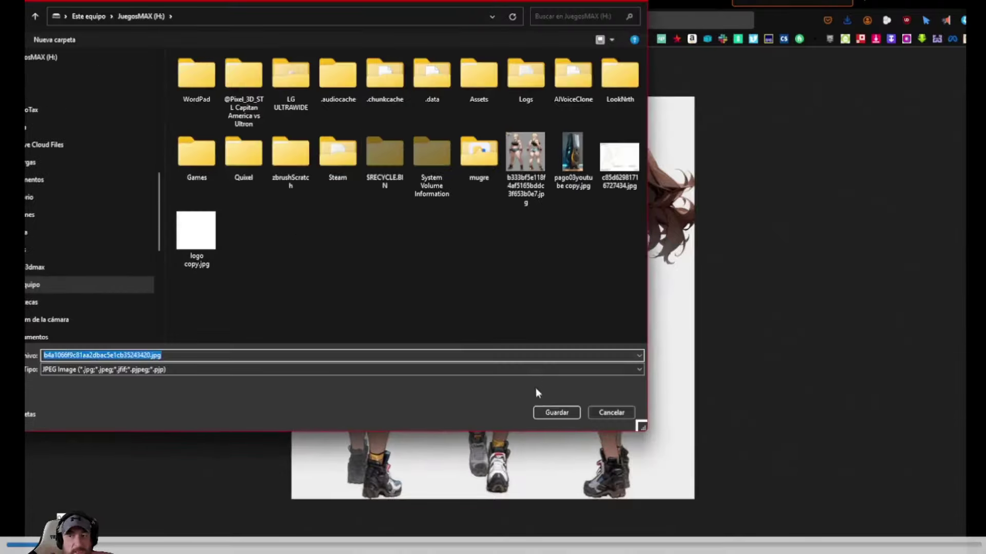
left_click(556, 413)
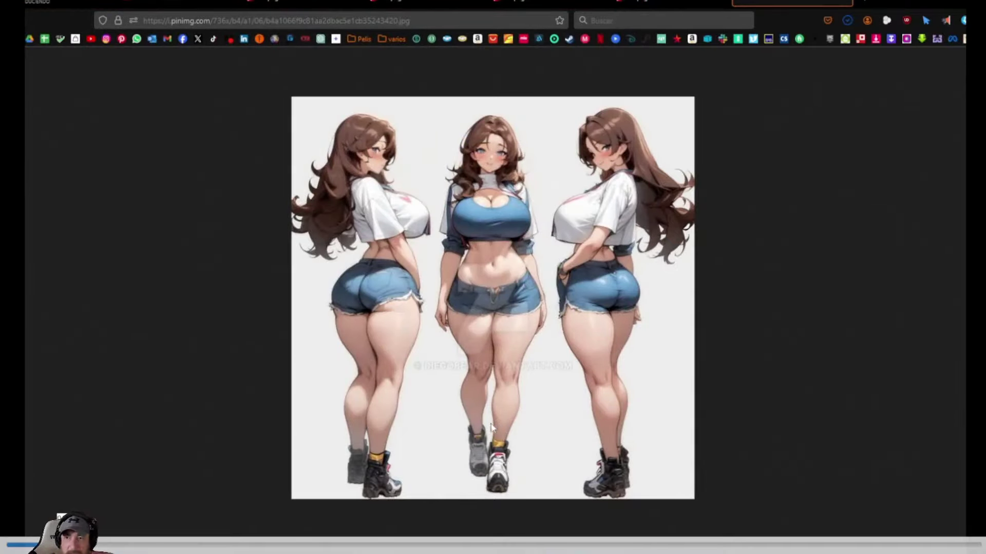
left_click(174, 523)
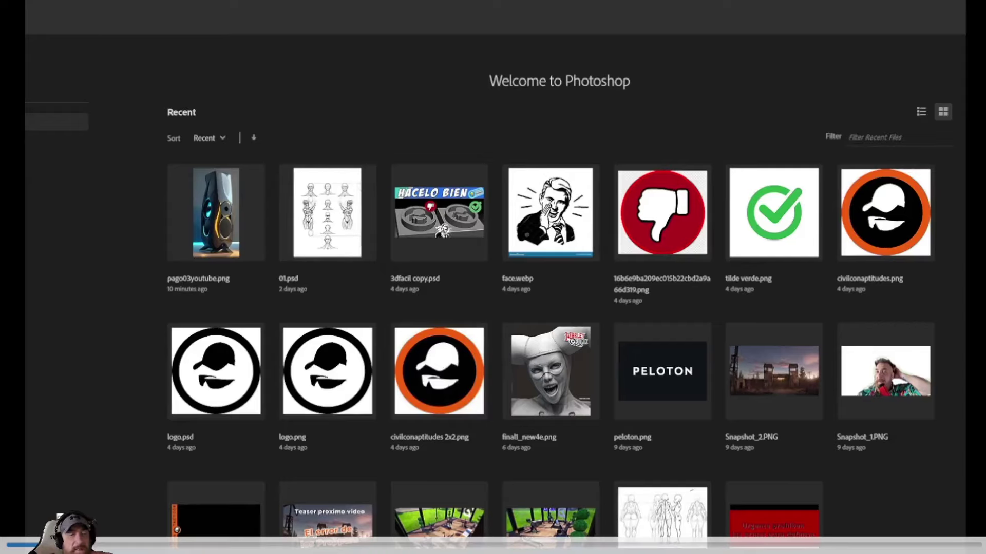
Step: Open the brown-haired and blonde character sheet JPGs from JuegosMAX (H:) and compare their tabs
key("ctrl+o")
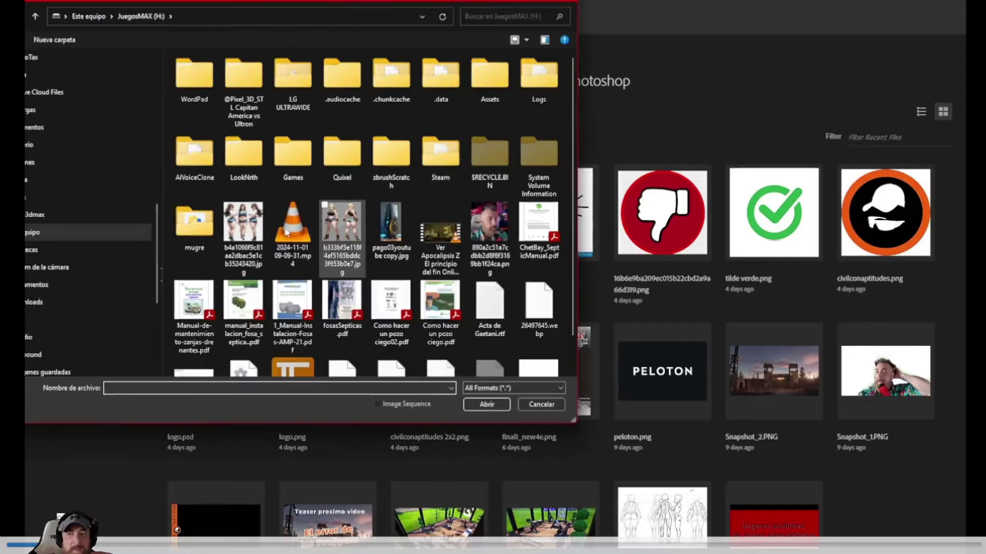
left_click(257, 228)
left_click(354, 229, "ctrl")
key("Return")
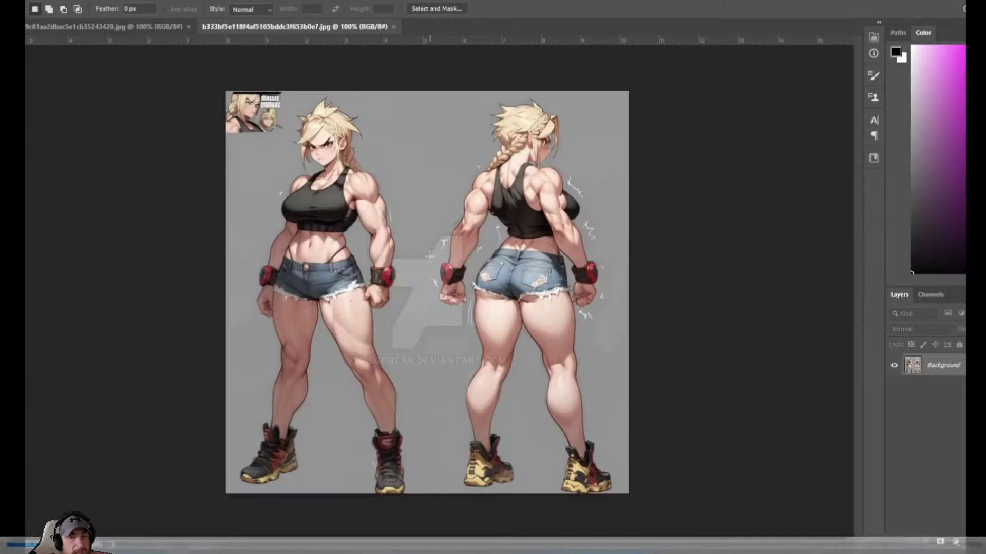
left_click(161, 28)
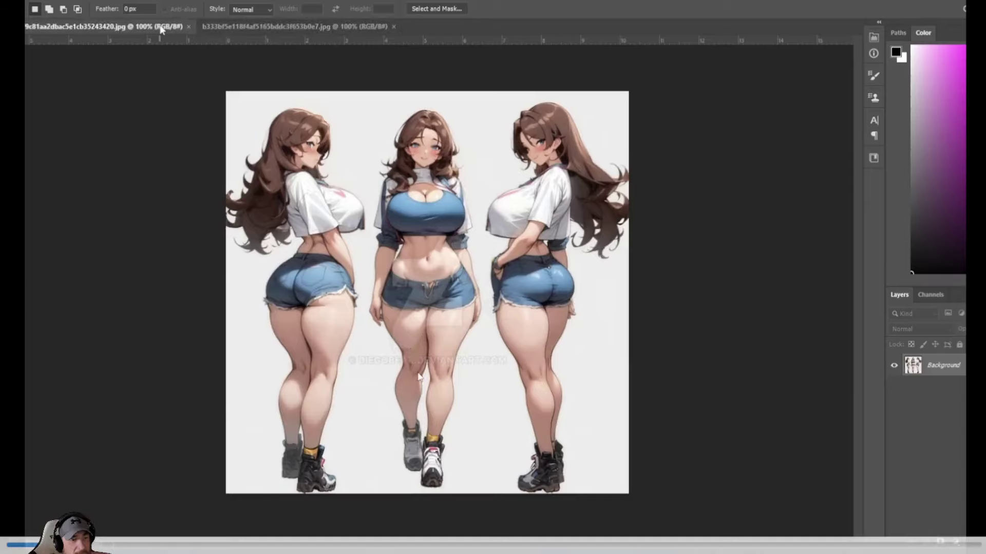
left_click(244, 29)
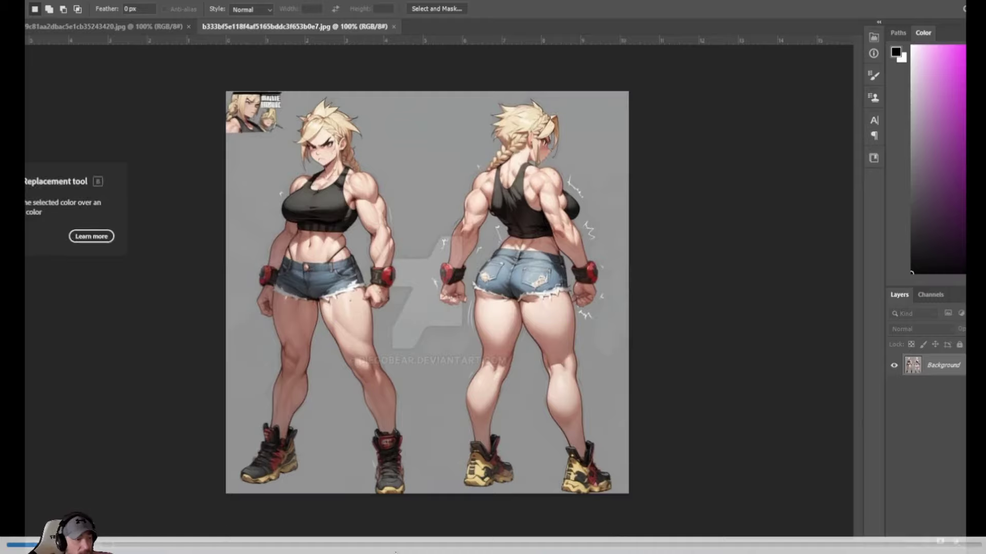
left_click_drag(95, 547, 236, 551)
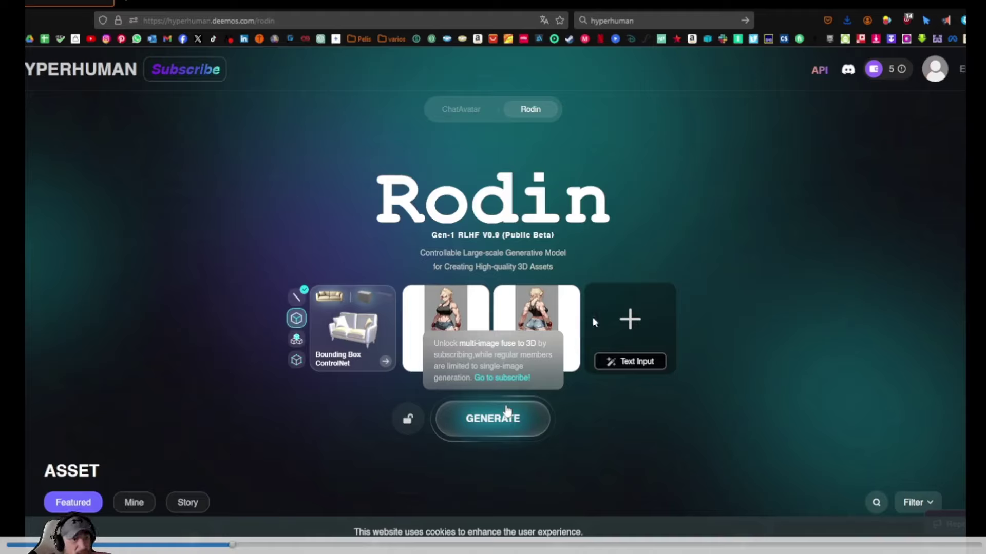
Step: Generate the blonde character's geometry in Rodin from her front and back images
left_click(263, 545)
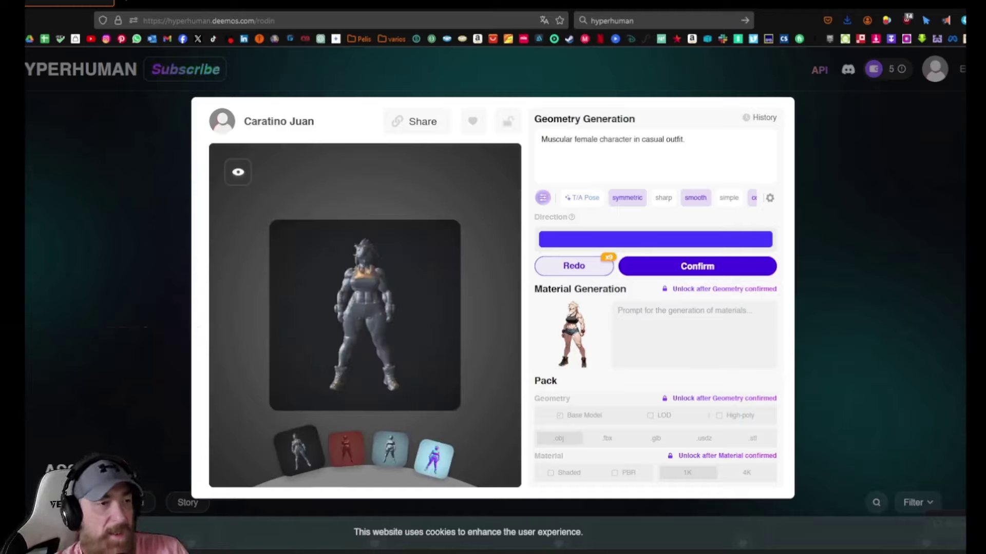
Step: Regenerate the character geometry in a T/A pose and confirm it in Rodin
left_click(594, 199)
left_click(574, 266)
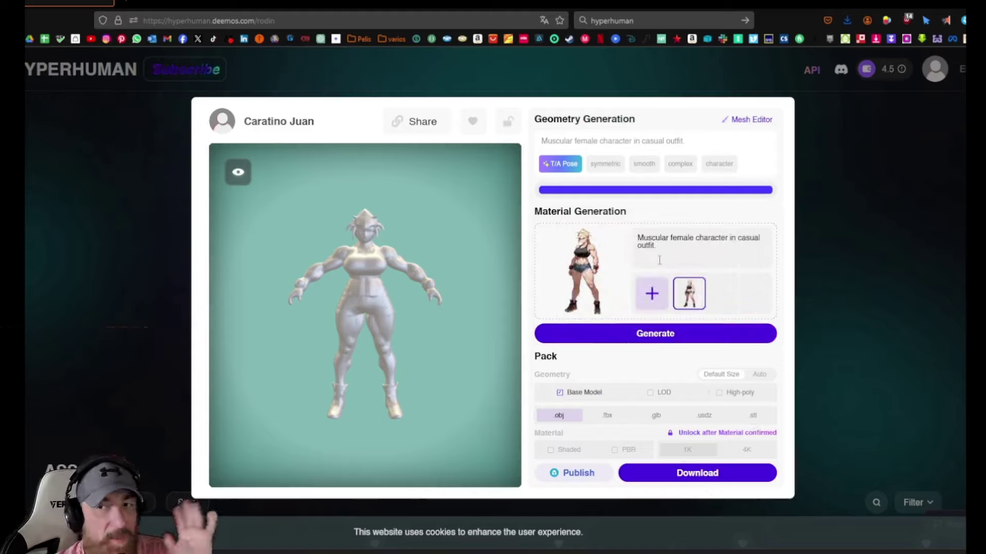
Step: Generate materials for the confirmed geometry and answer the Face Restore prompt
left_click(645, 335)
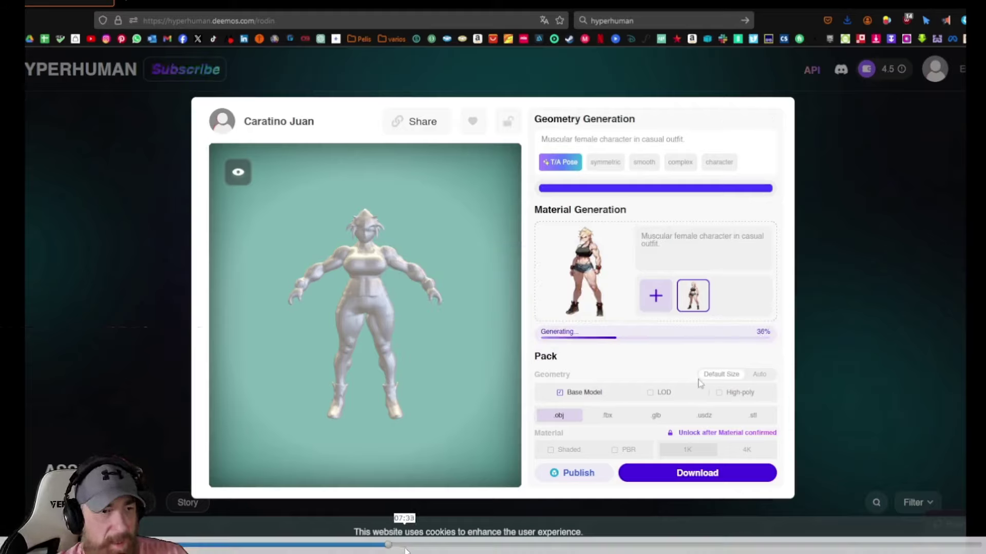
left_click(405, 547)
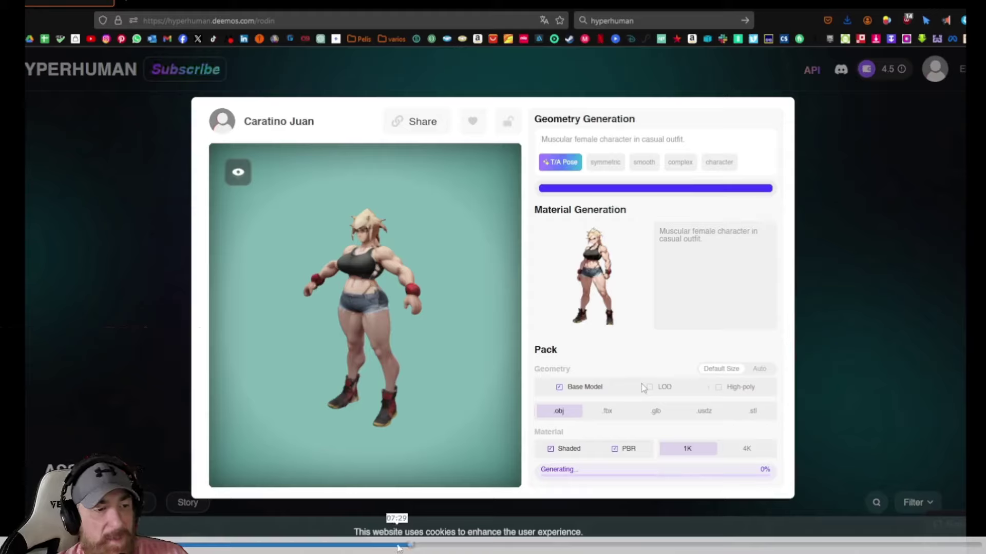
Step: Like the textured character and pick Base Model .obj with Shaded PBR 1K materials
left_click(391, 548)
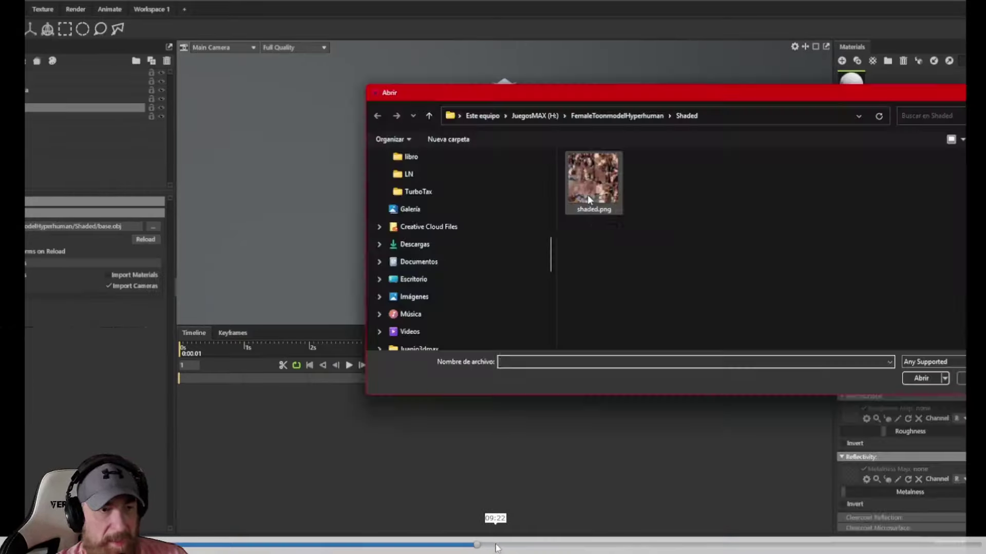
left_click(496, 545)
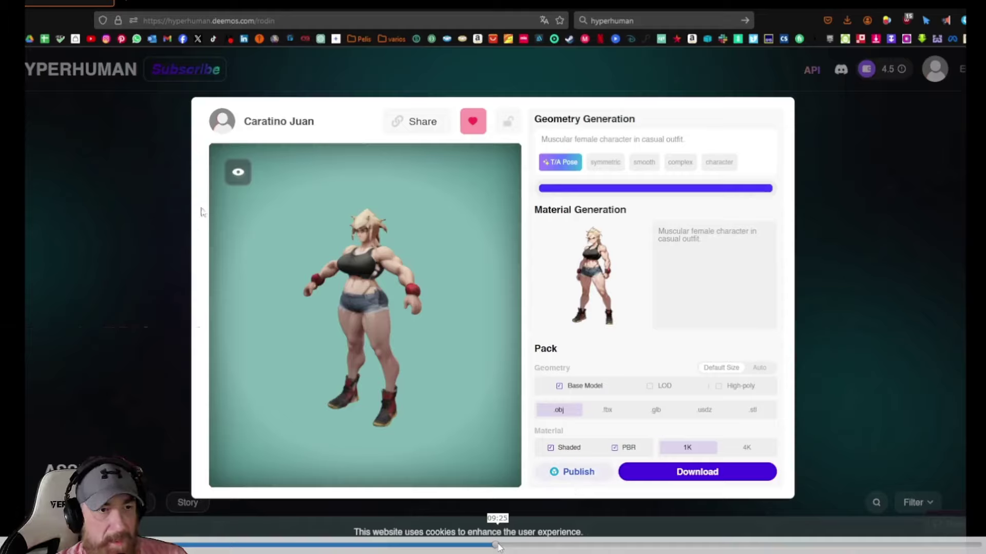
left_click(487, 547)
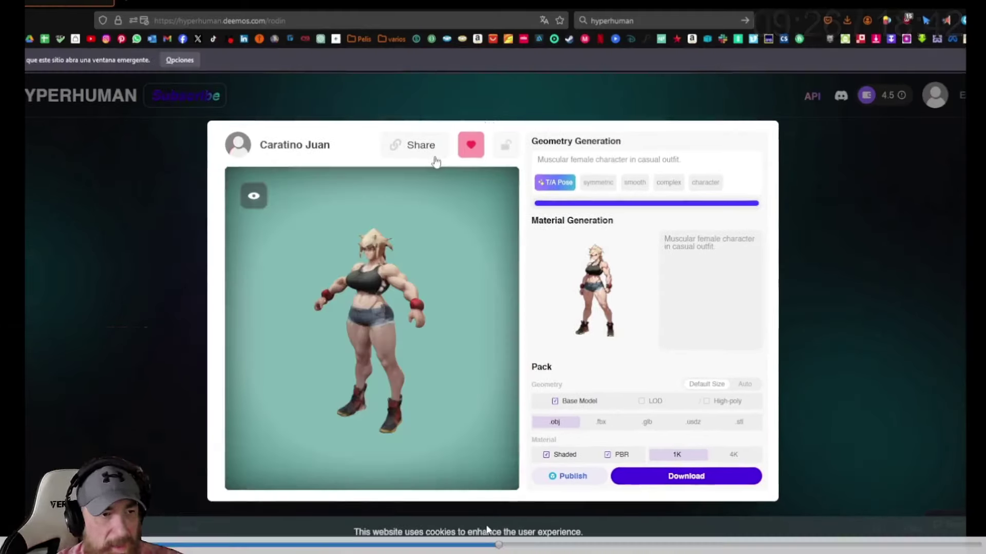
Step: Load base.obj into Marmoset with shaded.png as the Default material's albedo map
key("Right")
key("Right")
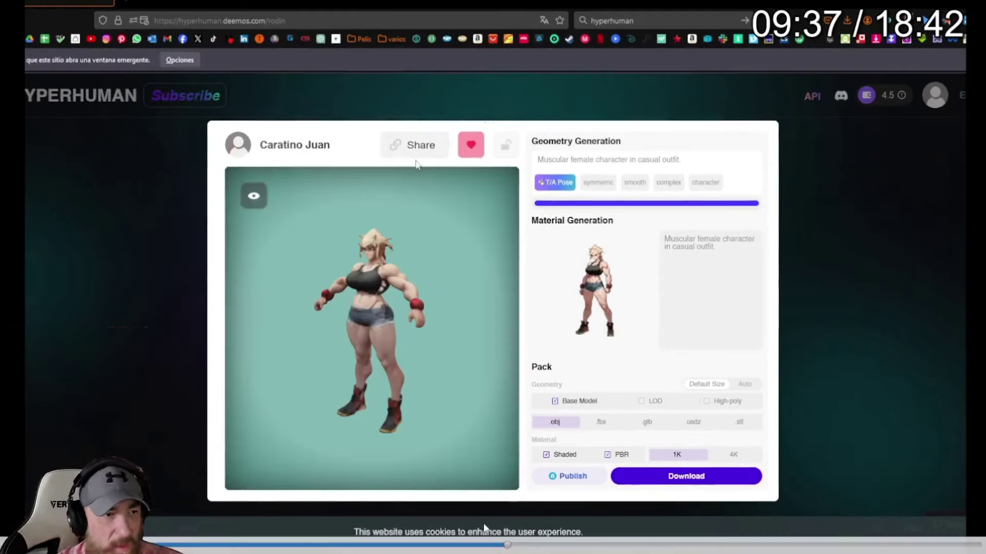
key("Right")
key("Right")
key("Right")
key("Right")
key("Right")
key("Right")
key("space")
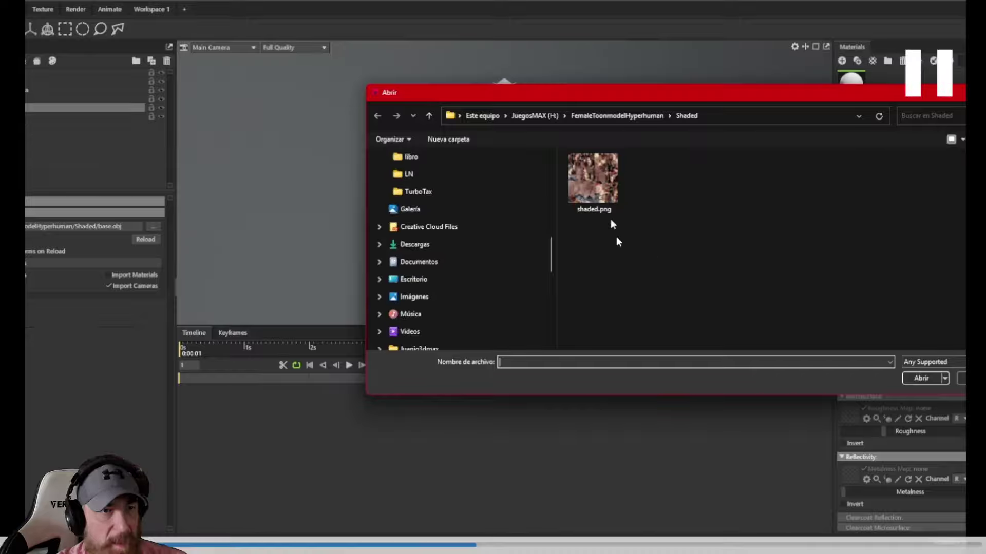
key("space")
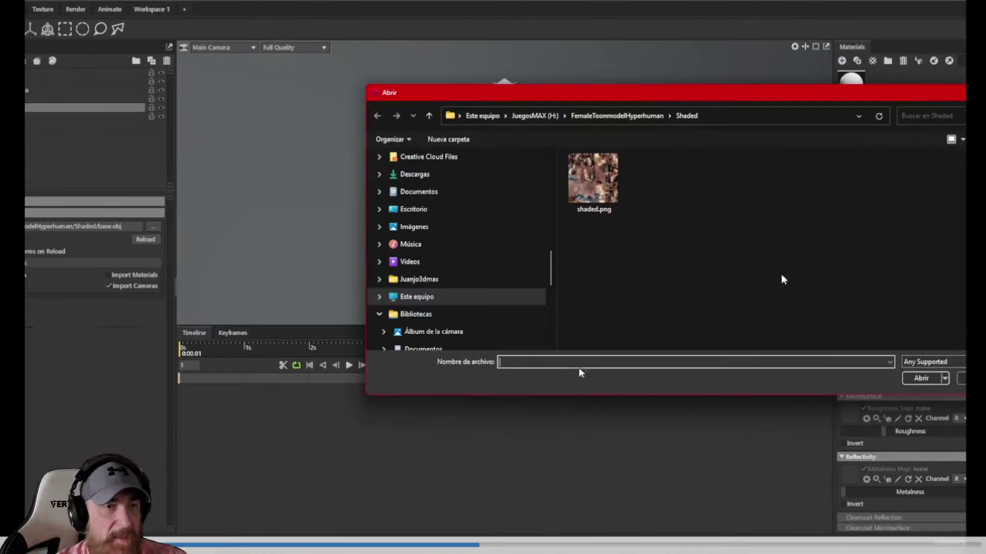
key("Right")
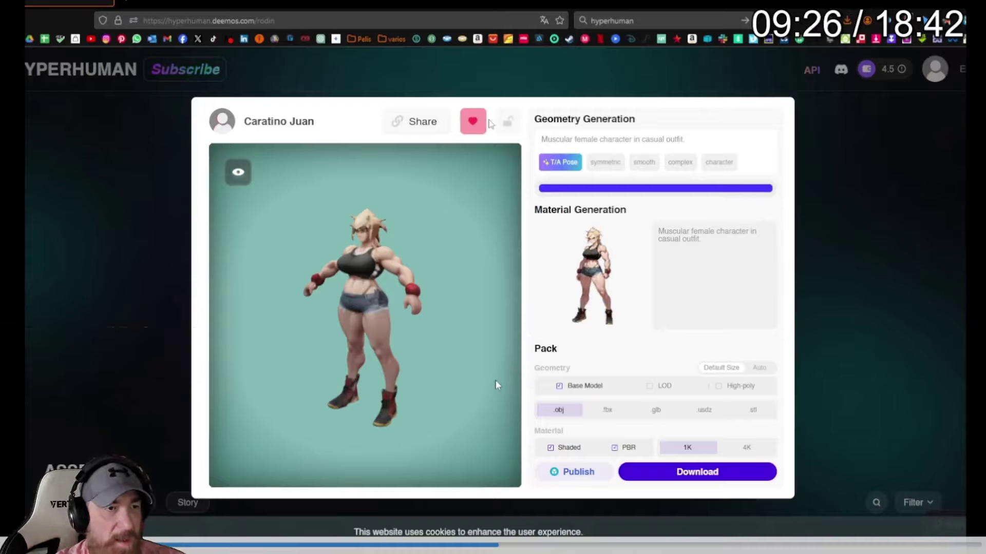
key("space")
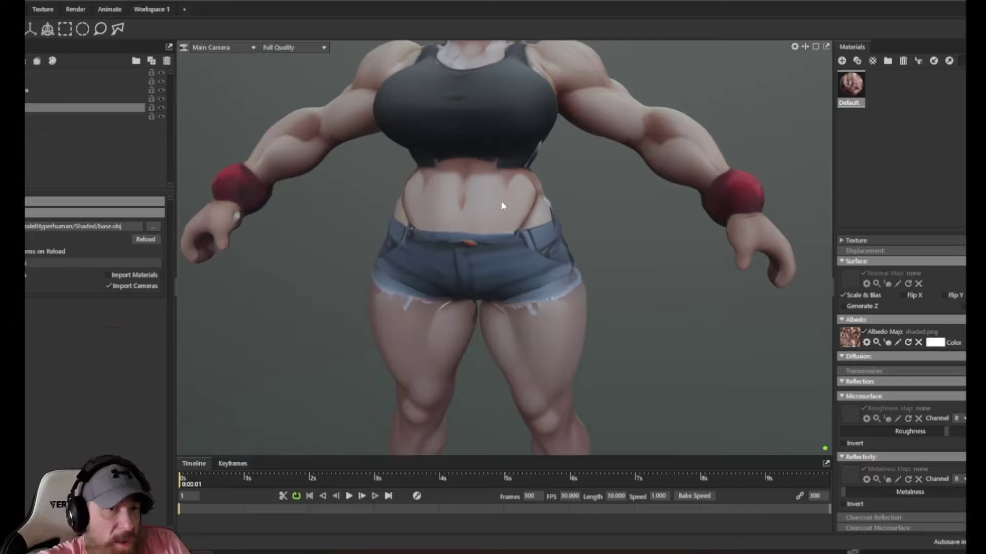
left_click(415, 146)
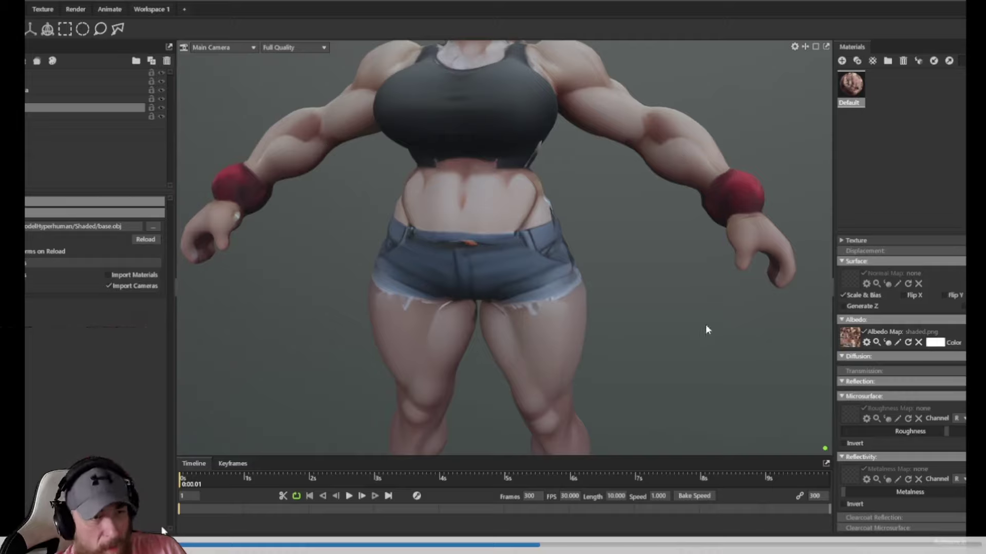
left_click(559, 544)
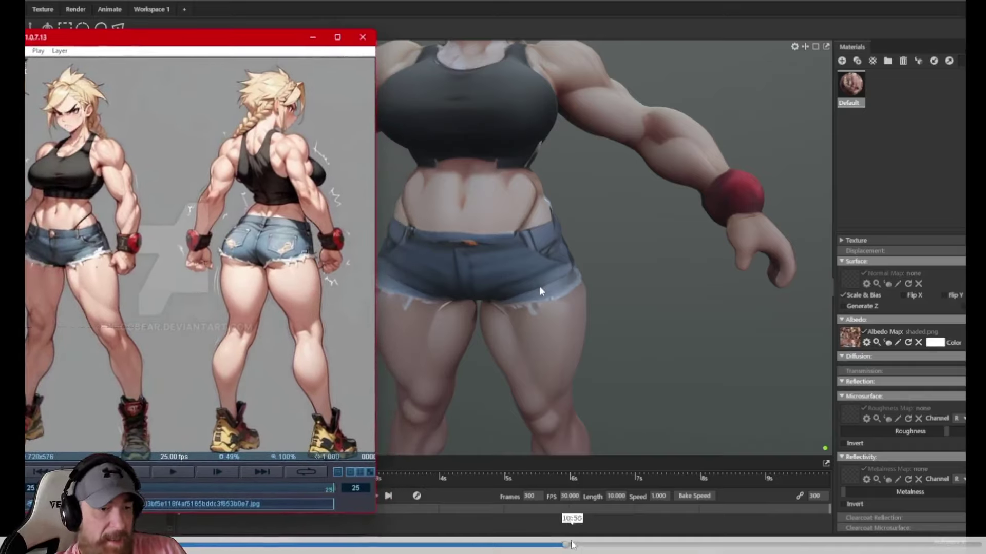
left_click(609, 545)
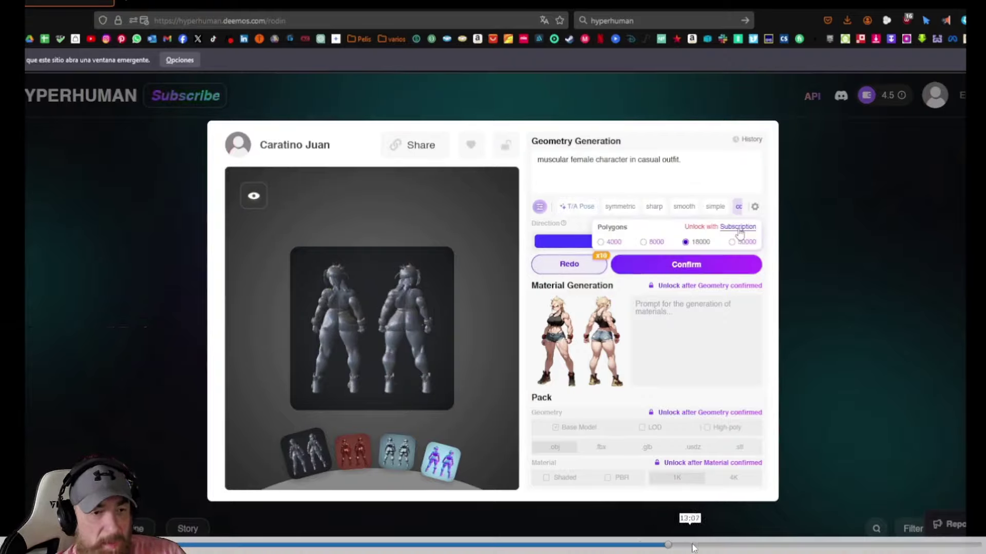
Step: Show Rodin's credit packages and subscription plans in the Payment Method panel
left_click(697, 545)
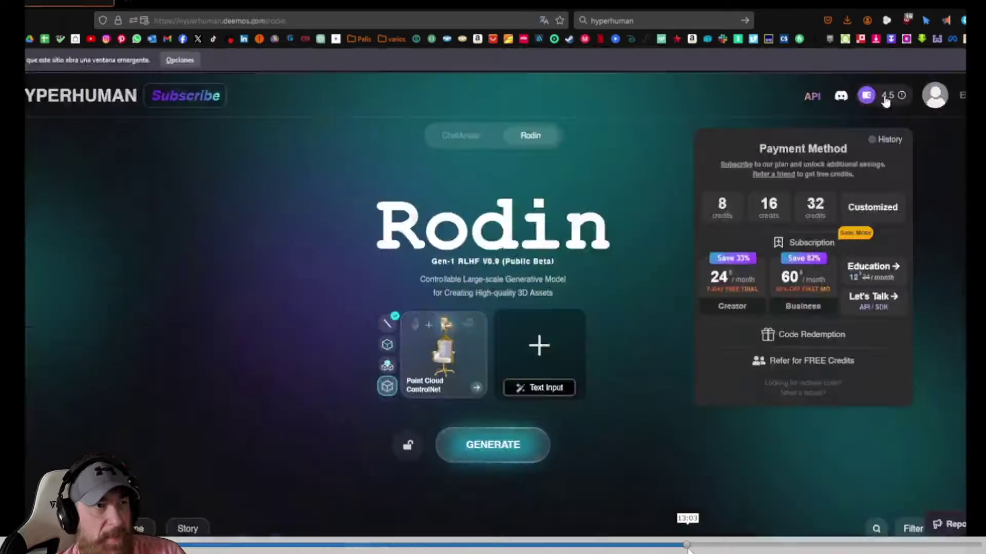
left_click(760, 546)
left_click_drag(801, 547, 534, 548)
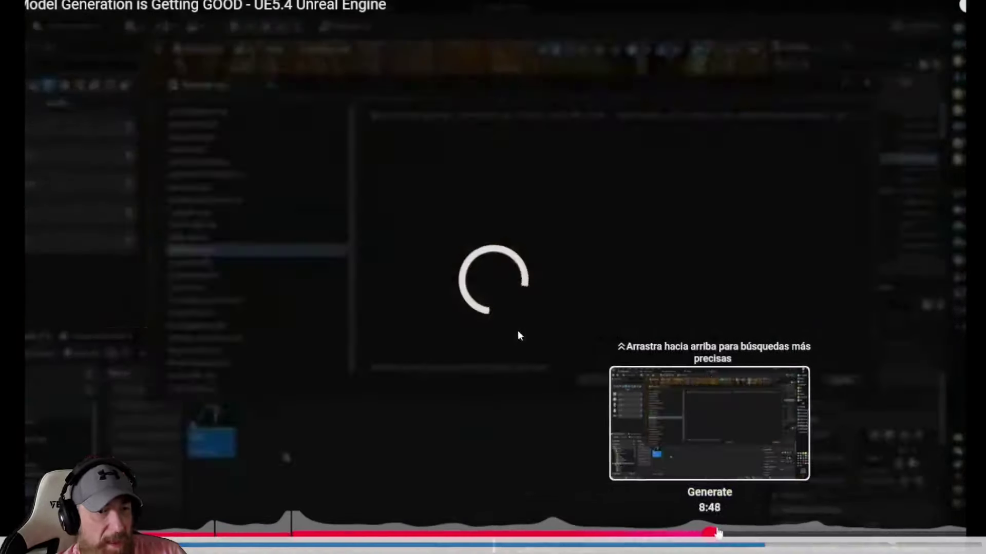
Step: Open the YouTube video 'Will this AI Replace 3D Modeling?' from the search results
mouse_move(533, 547)
left_mouse_down()
mouse_move(776, 549)
mouse_move(727, 550)
mouse_move(769, 550)
left_mouse_up()
left_click(692, 547)
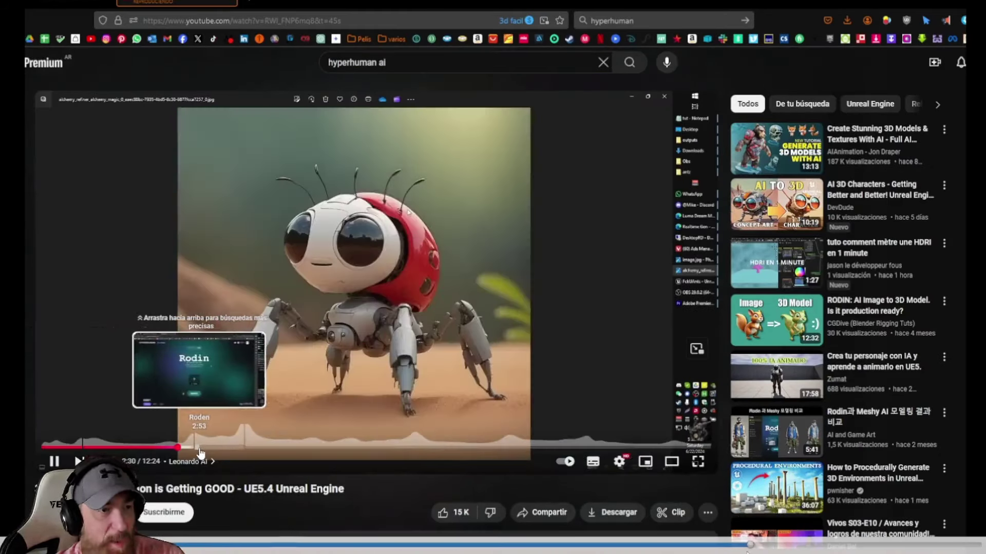
left_click_drag(750, 548, 775, 549)
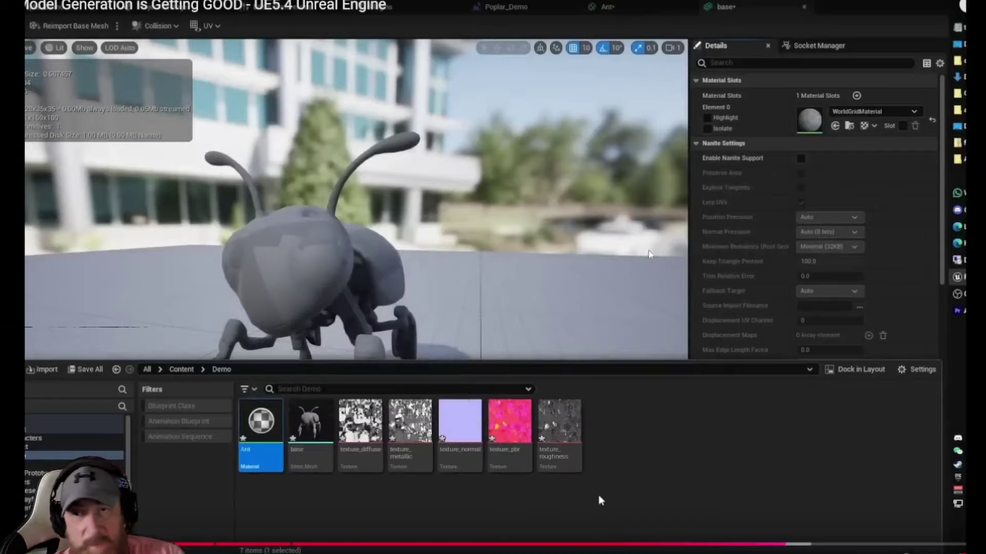
left_click(811, 546)
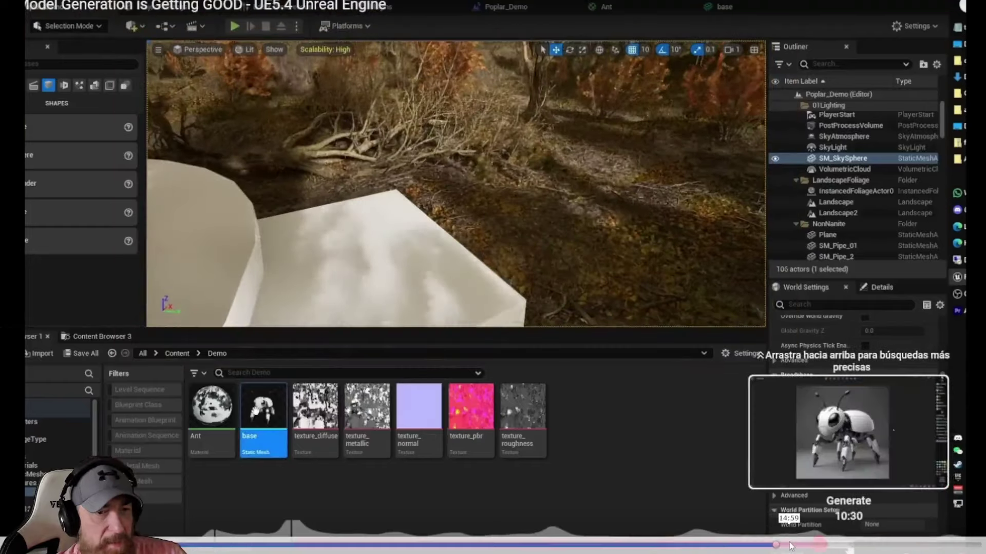
Step: Skim the video's Rodin demos, including the banana and carved-owl examples
left_click(787, 546)
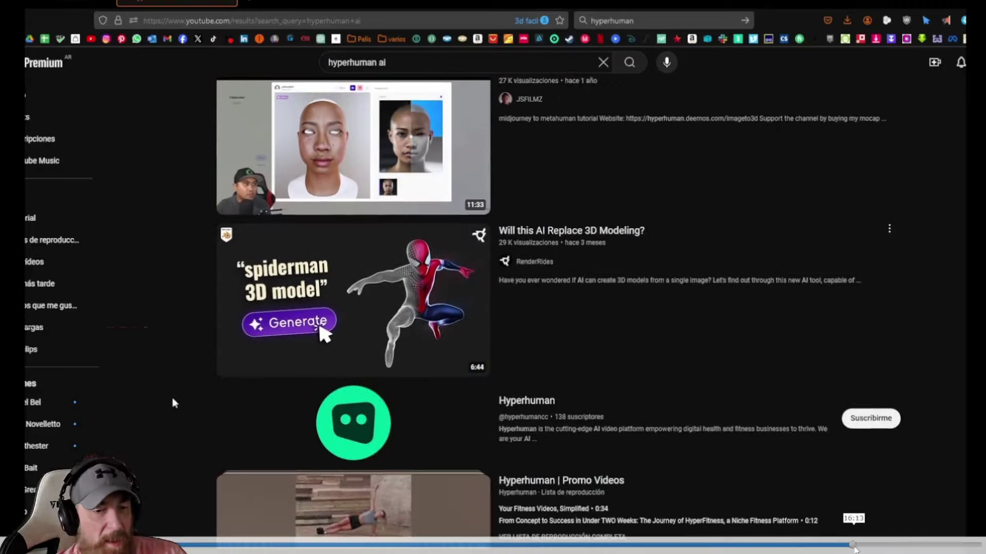
left_click(875, 546)
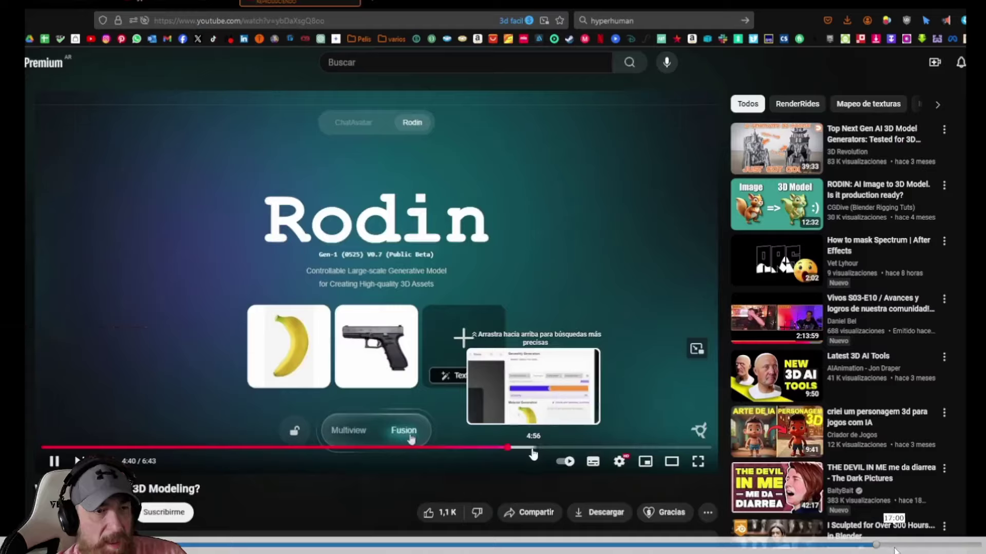
left_click(877, 547)
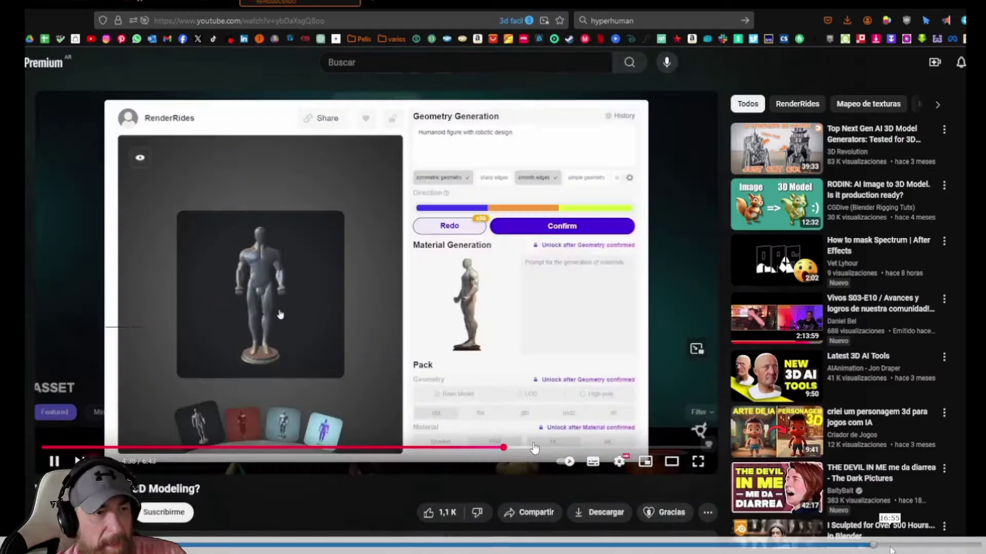
left_click(898, 548)
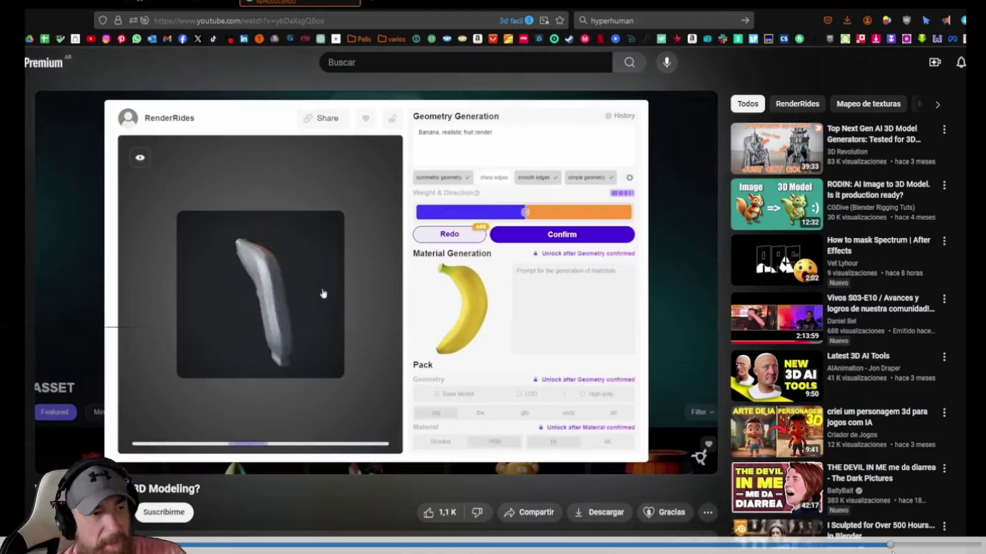
left_click(930, 545)
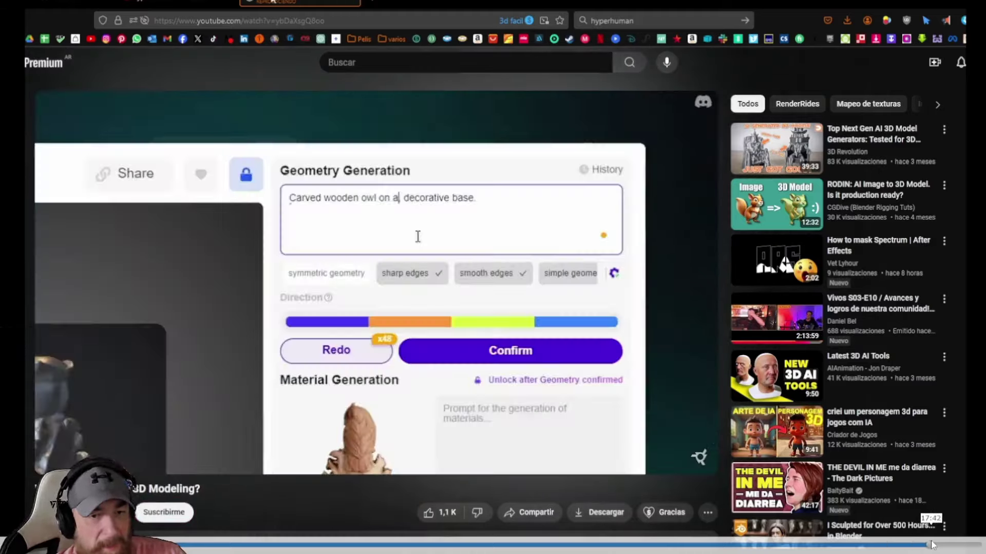
left_click(965, 548)
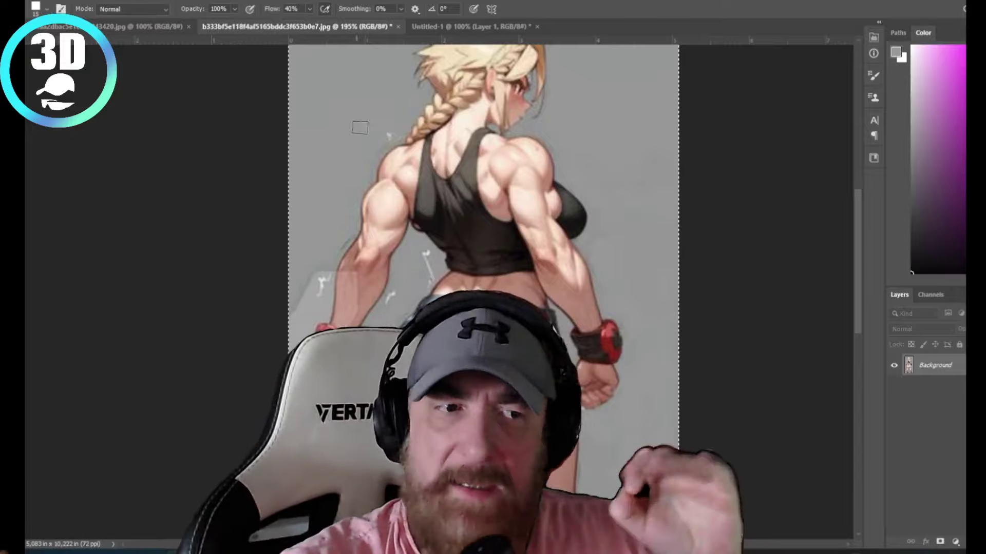
Step: Switch to the smaller charcoal tip sketch brush and inspect the back view up close
right_click(331, 190)
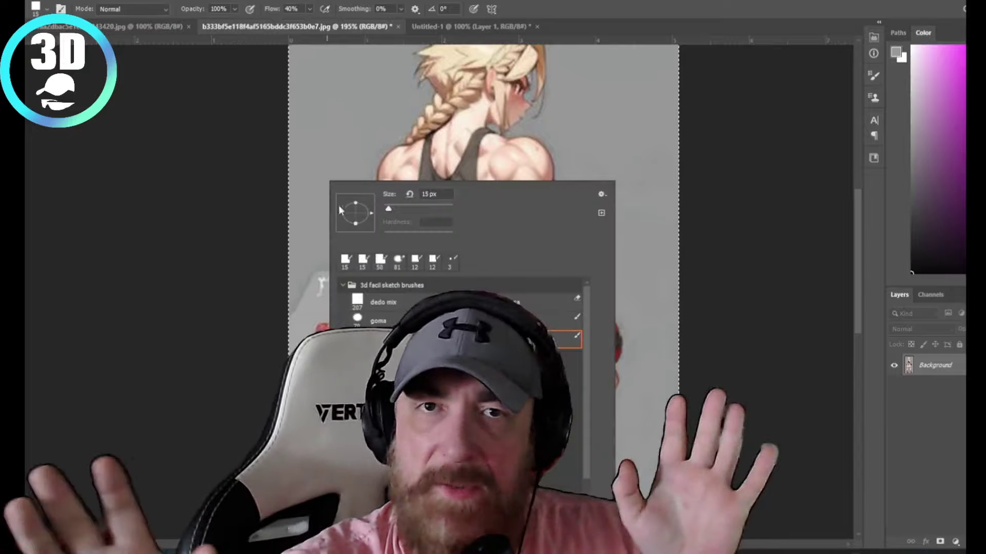
key("Escape")
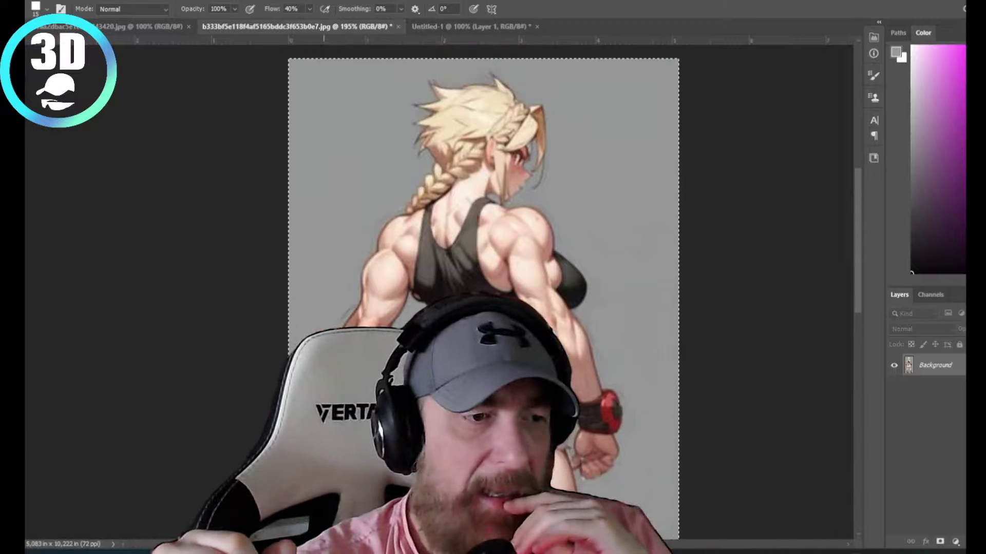
scroll(482, 287, "down", 3)
scroll(534, 256, "up", 3)
right_click(393, 181)
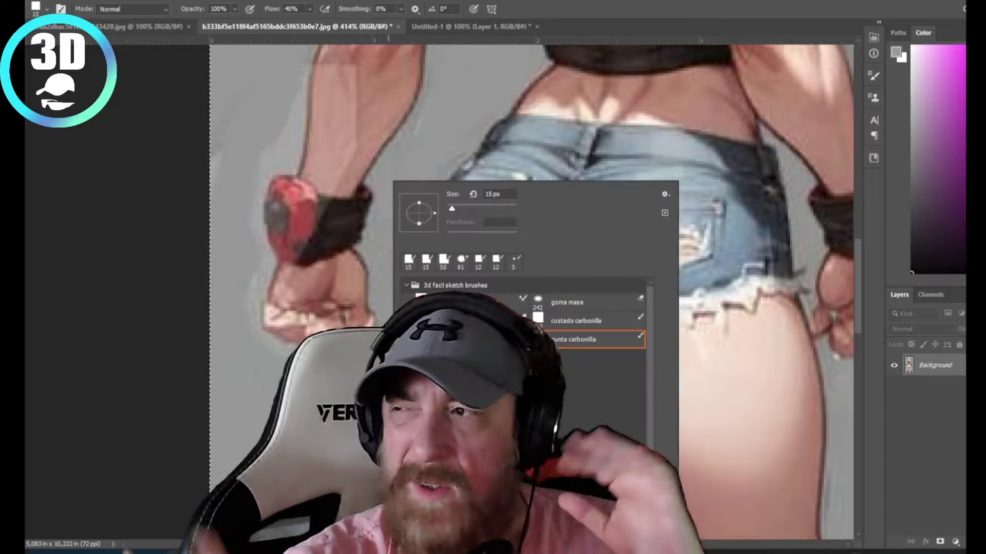
double_click(397, 322)
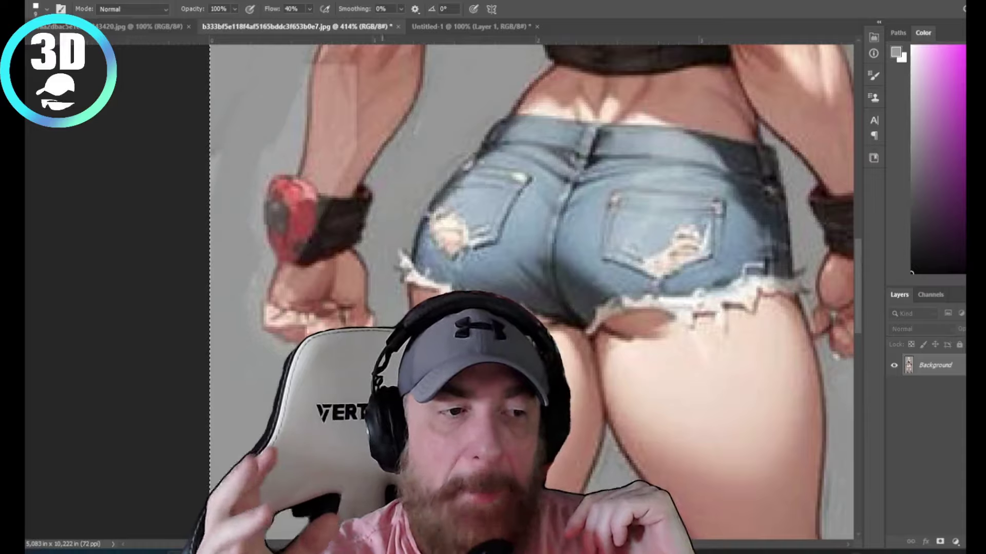
scroll(325, 308, "down", 5)
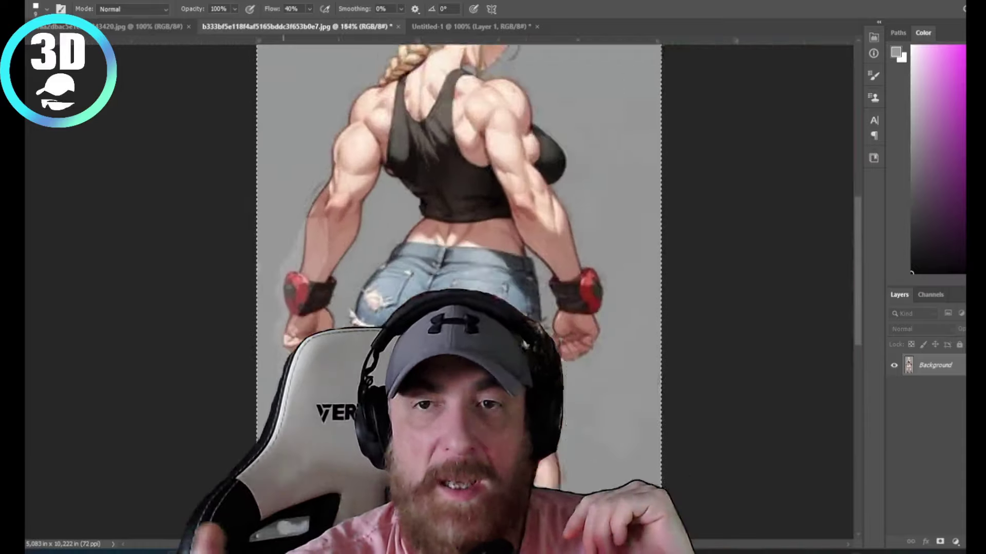
scroll(324, 308, "up", 5)
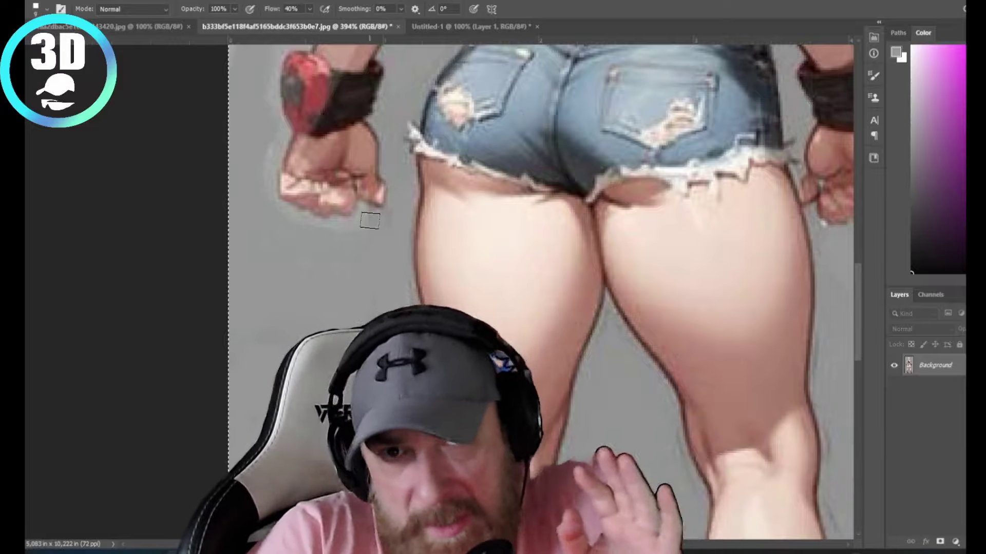
scroll(410, 380, "down", 5)
scroll(426, 221, "down", 3)
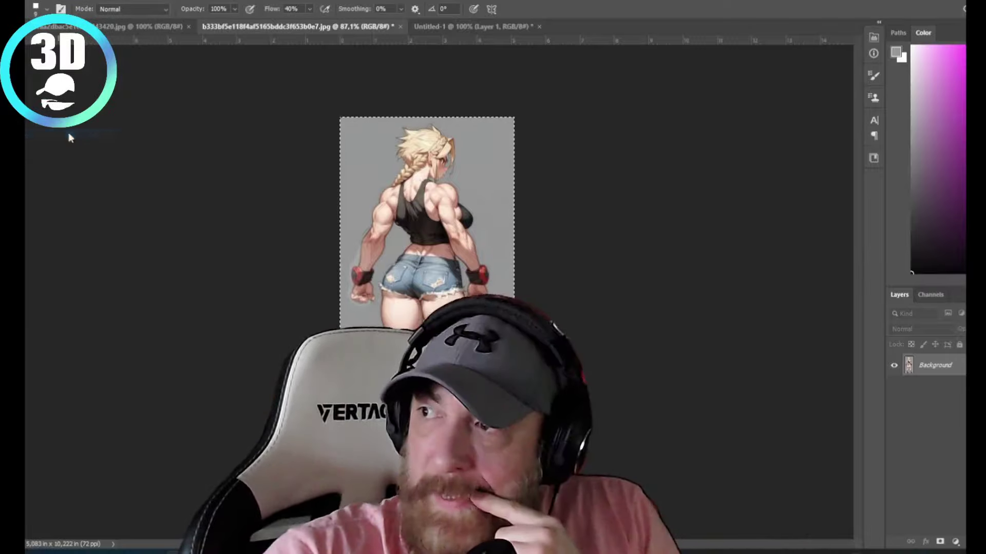
Step: Save the back view as JPEG '1', then zoom into the Untitled-1 front view
key("ctrl+alt+s")
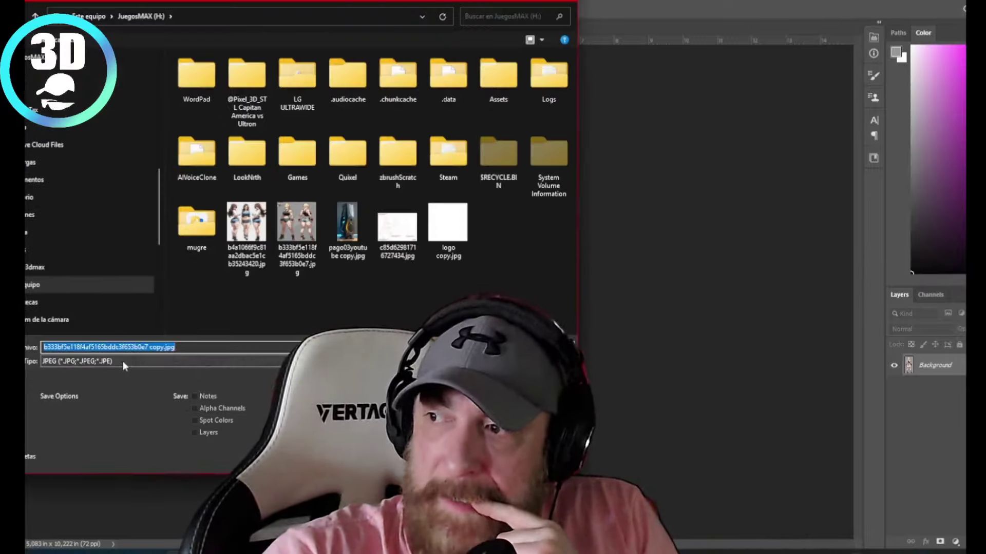
type("1")
left_click(136, 426)
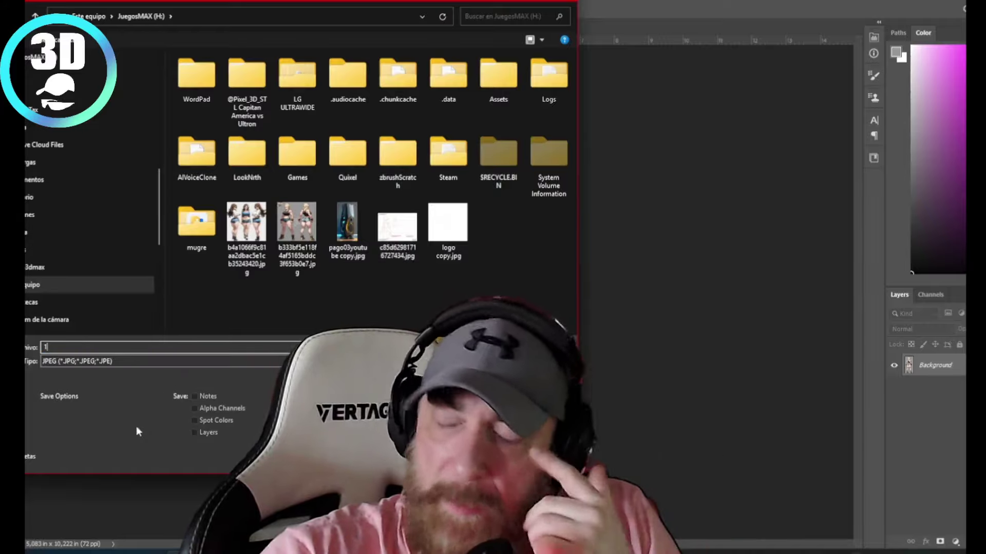
key("Return")
key("Return")
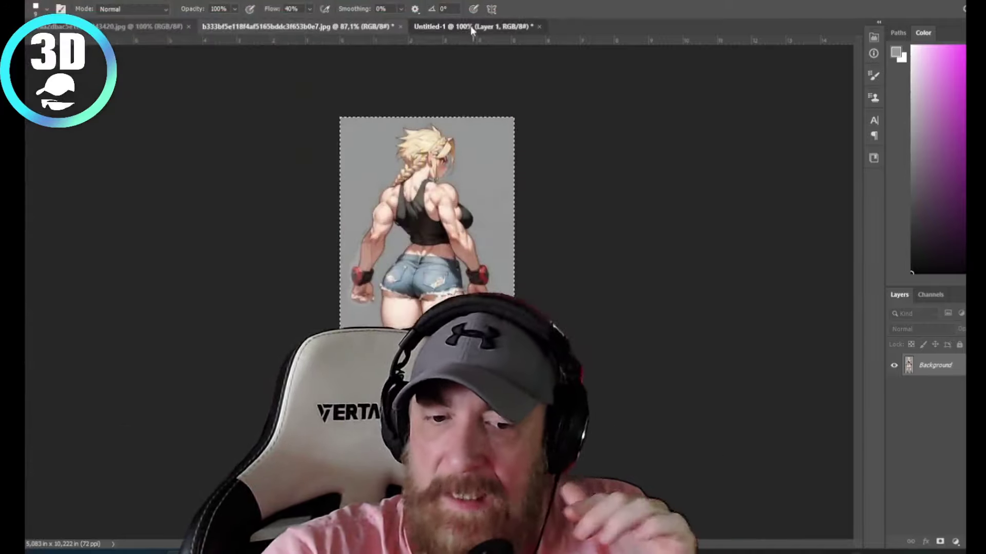
left_click(470, 26)
scroll(543, 312, "up", 3)
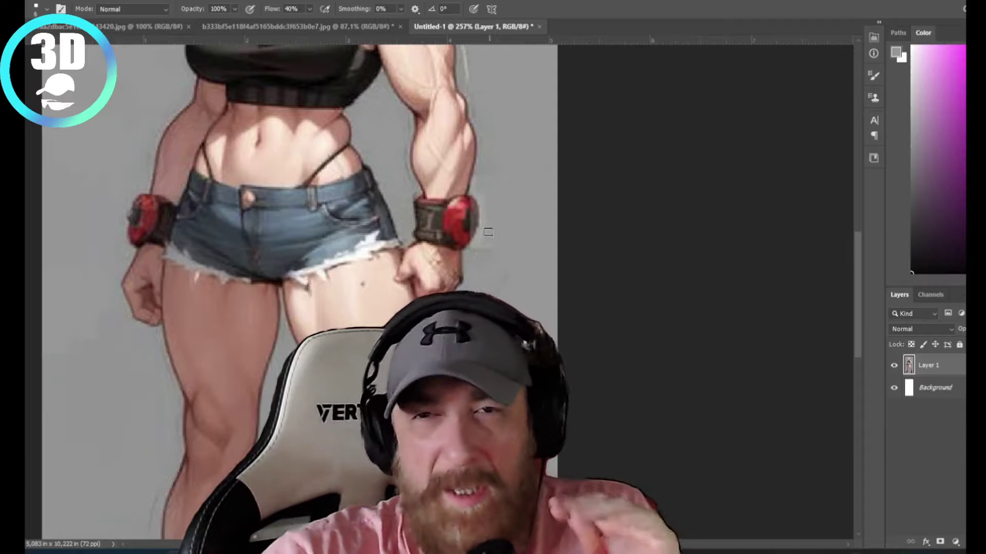
Step: Enlarge the brush, review Leonardo.Ai's generation history, and select the post-apocalyptic prompt
key("bracketright")
key("bracketright")
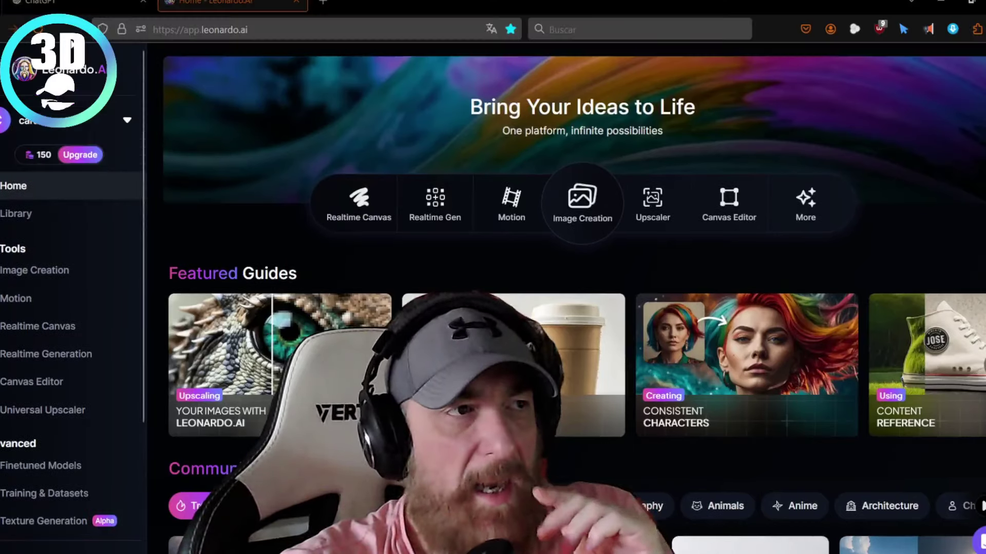
mouse_move(513, 301)
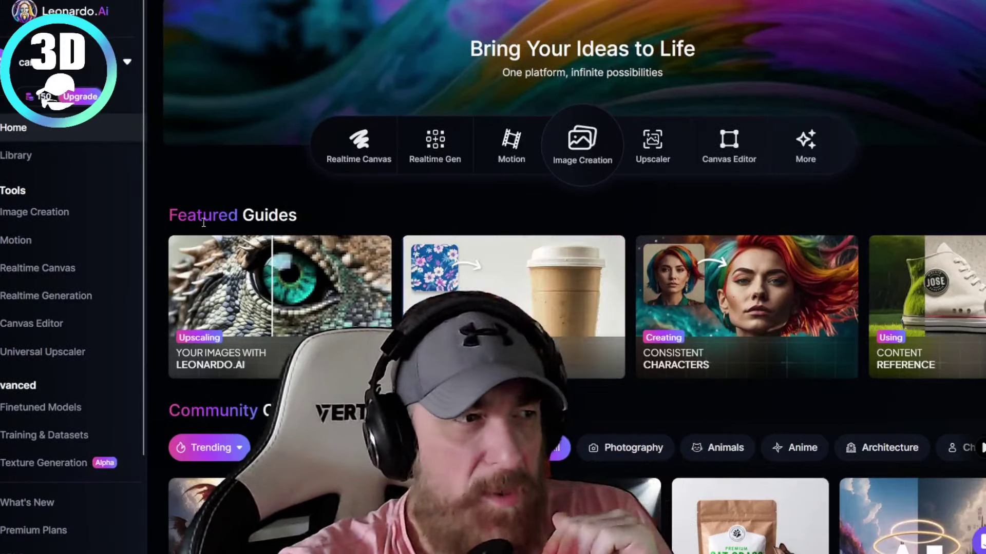
left_click(34, 212)
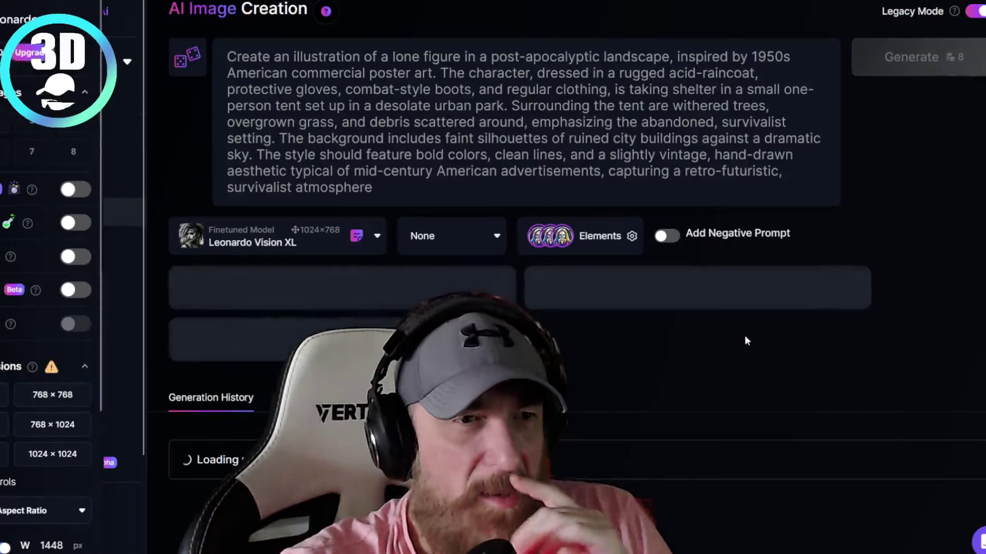
scroll(634, 385, "down", 5)
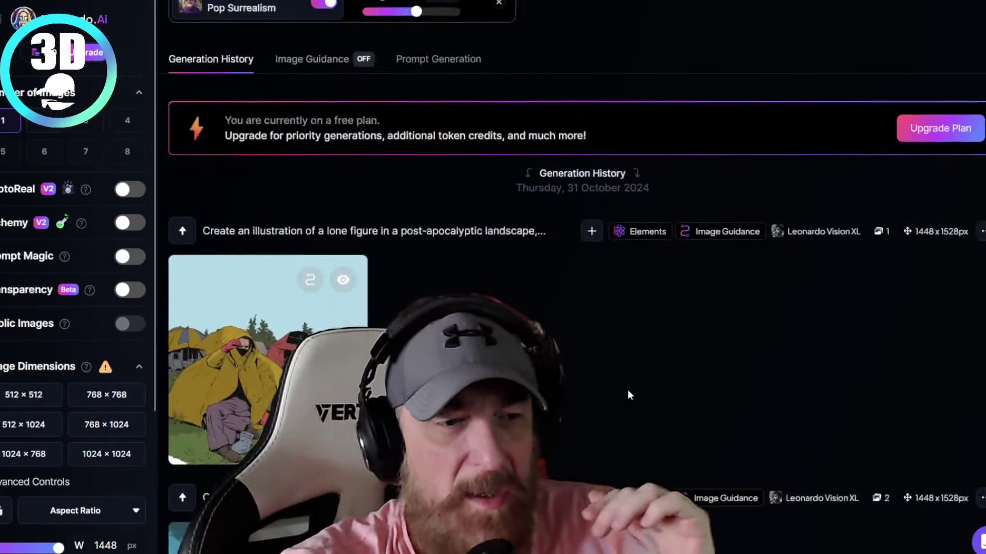
scroll(628, 391, "down", 5)
scroll(637, 393, "down", 5)
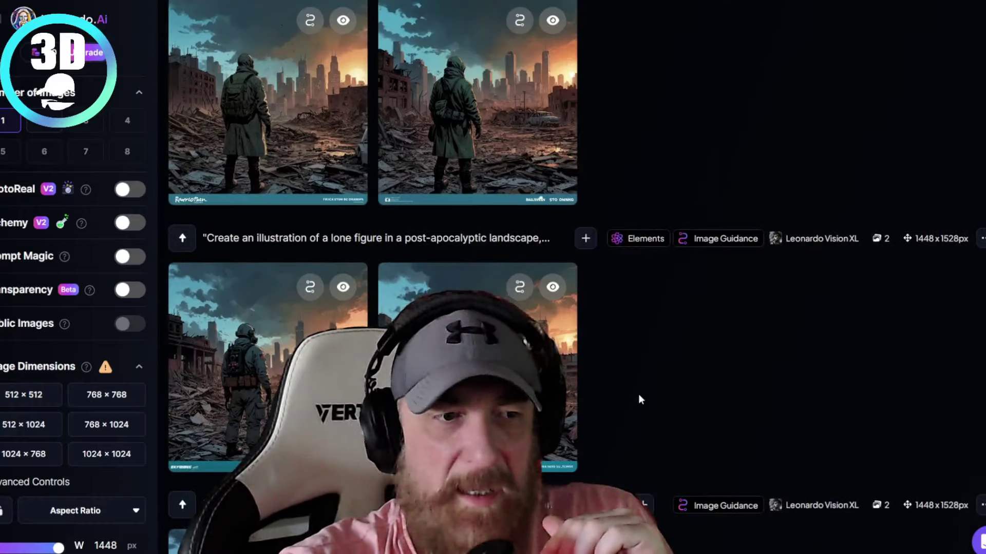
scroll(588, 393, "up", 10)
scroll(586, 402, "up", 5)
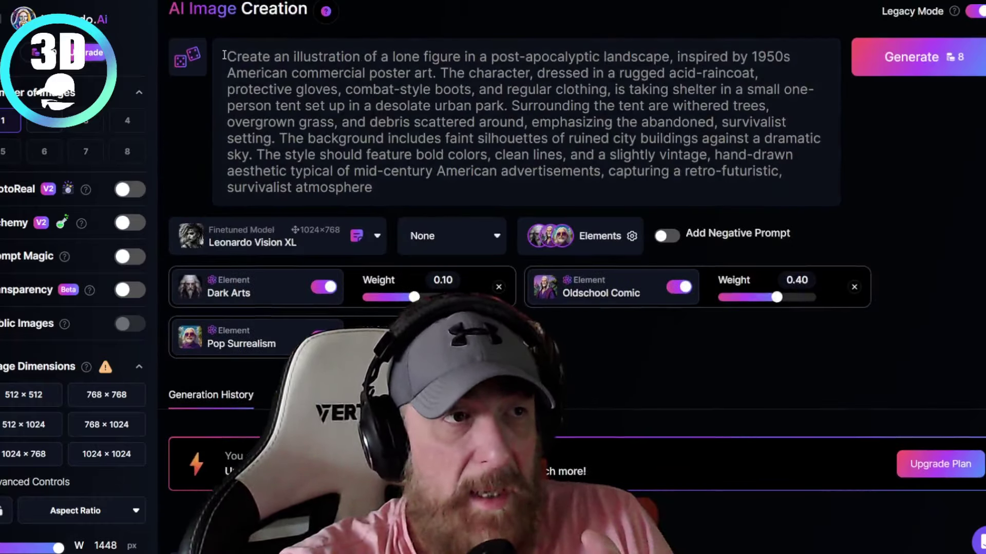
left_click_drag(224, 55, 401, 201)
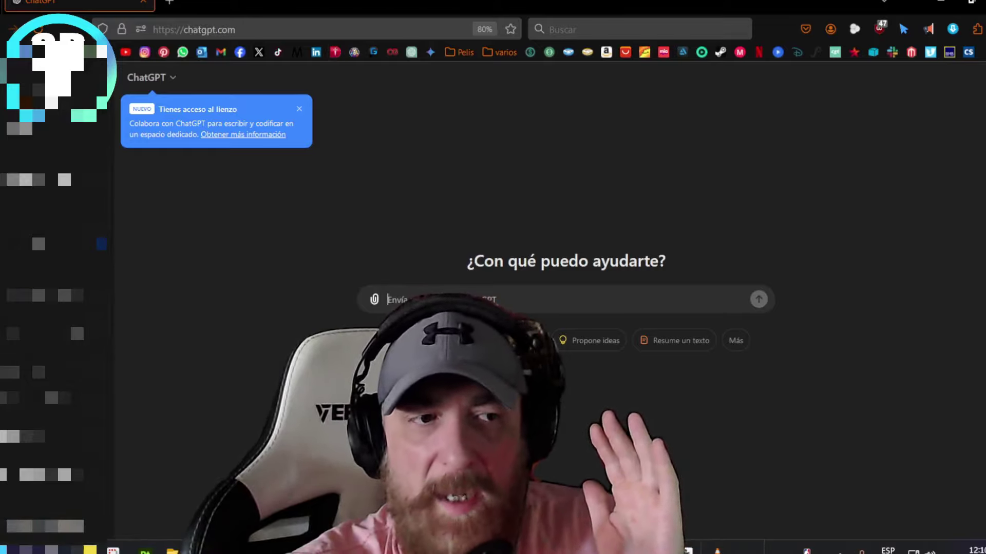
Step: Type 'hola' in the ChatGPT message box to begin a Spanish request
type("h")
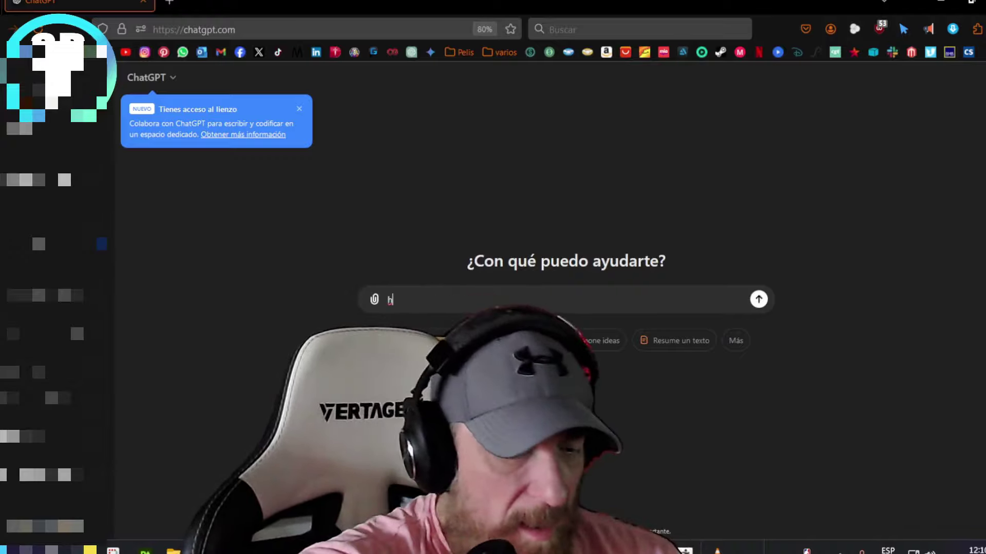
type("ola")
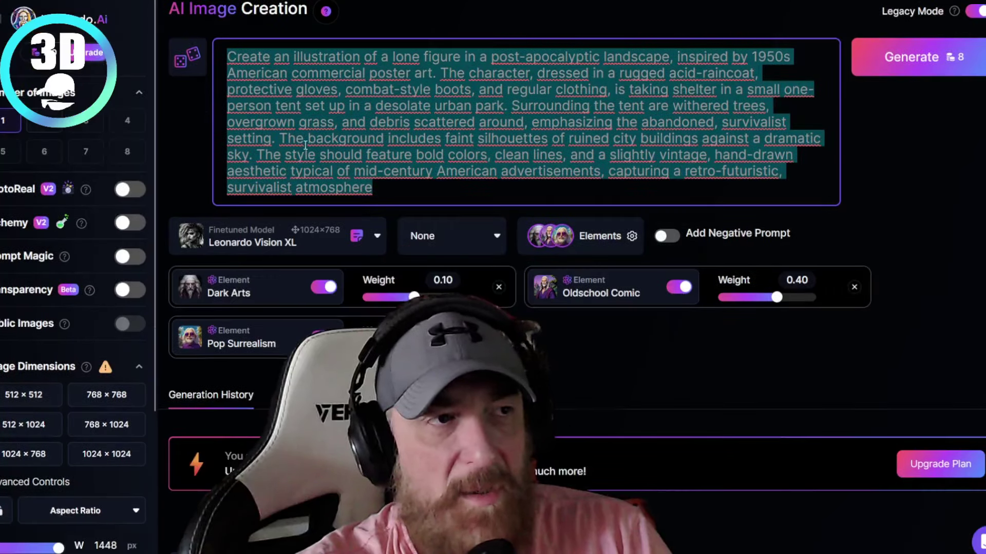
left_click(317, 106)
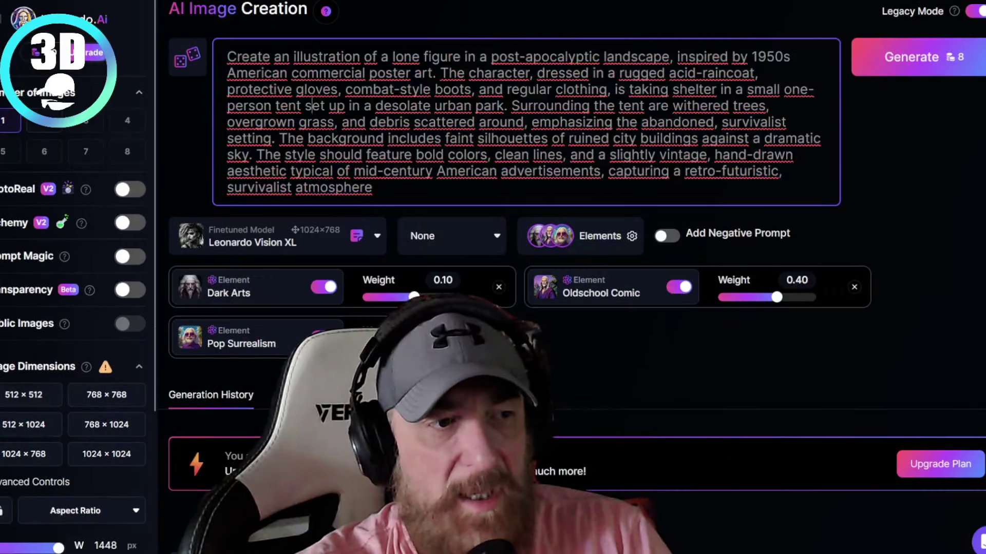
scroll(221, 248, "down", 5)
scroll(220, 248, "down", 5)
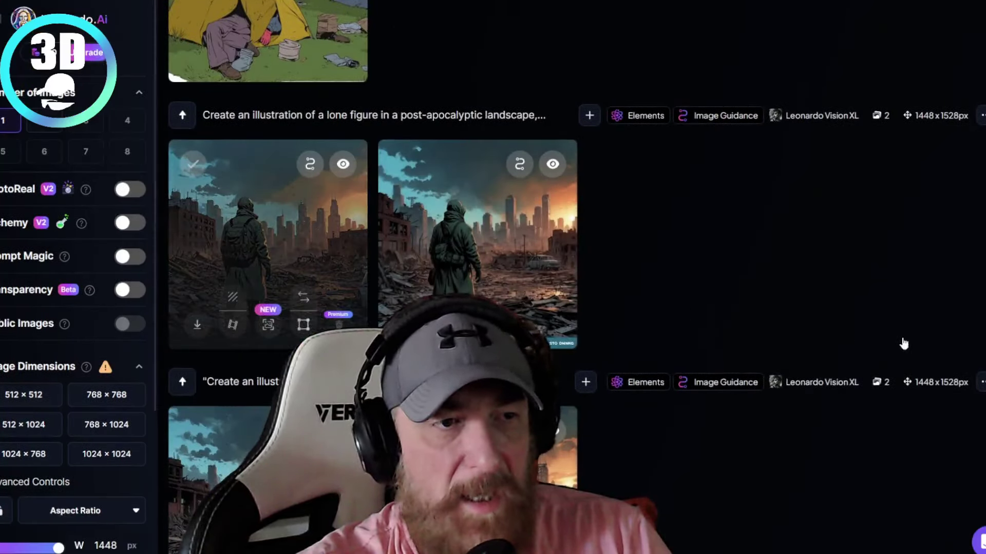